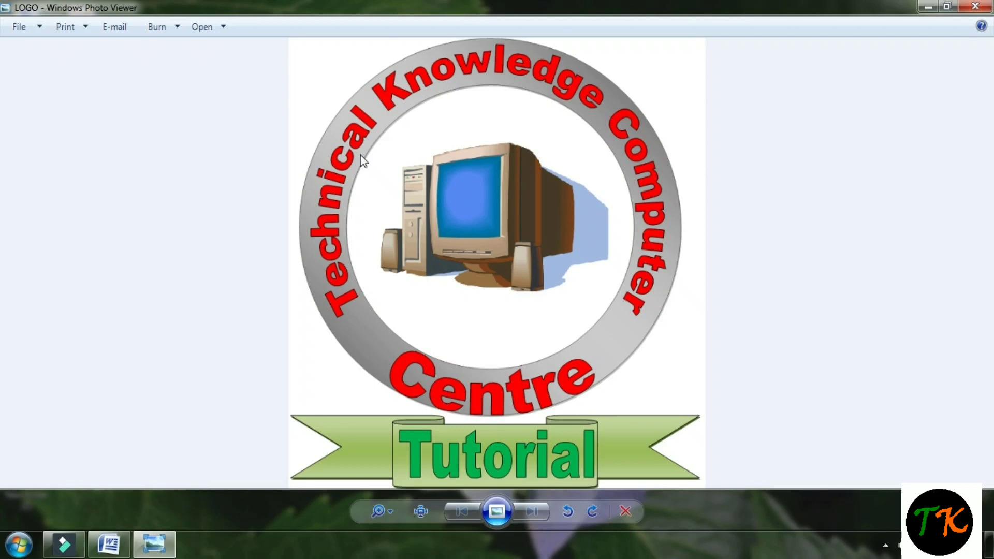
- Close Windows Photo Viewer showing the finished LOGO image
key("alt+F4")
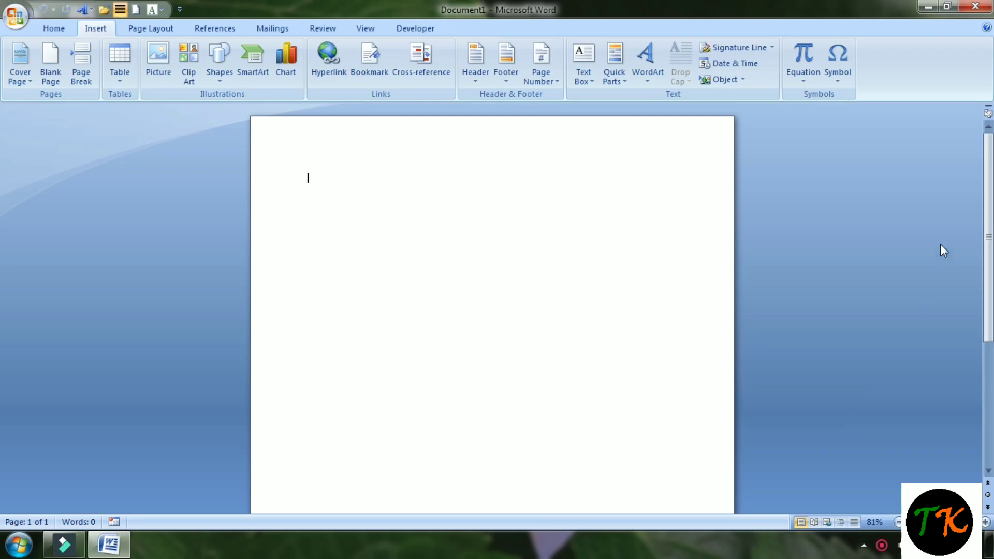
- Close the current Word window and relaunch Word with a new blank document
left_click(974, 6)
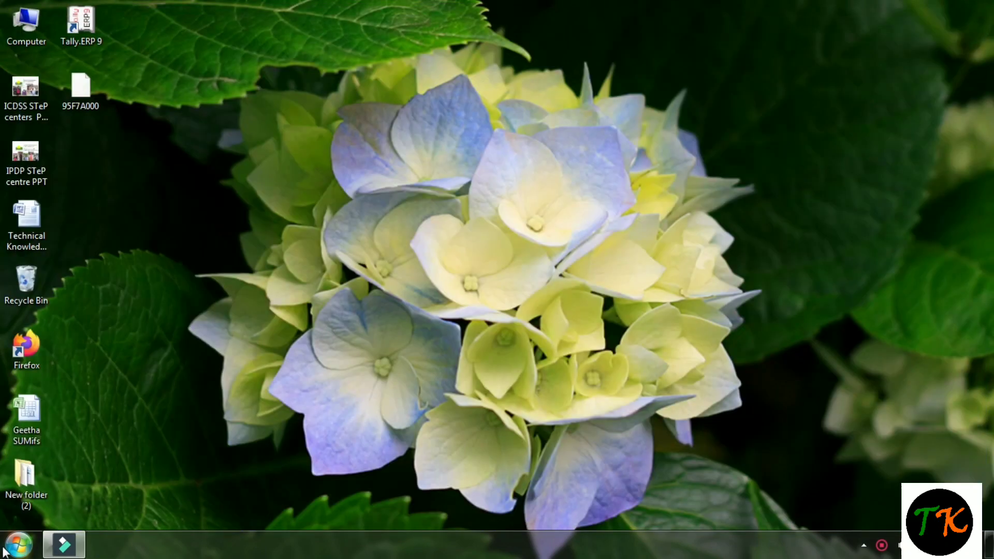
left_click(18, 543)
left_click(86, 290)
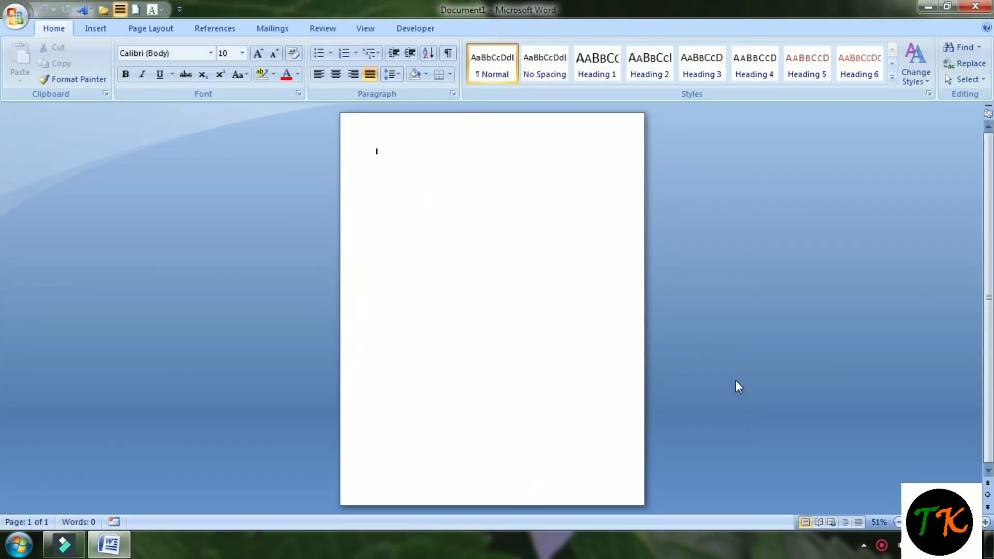
scroll(735, 375, "up", 1)
scroll(746, 414, "up", 2)
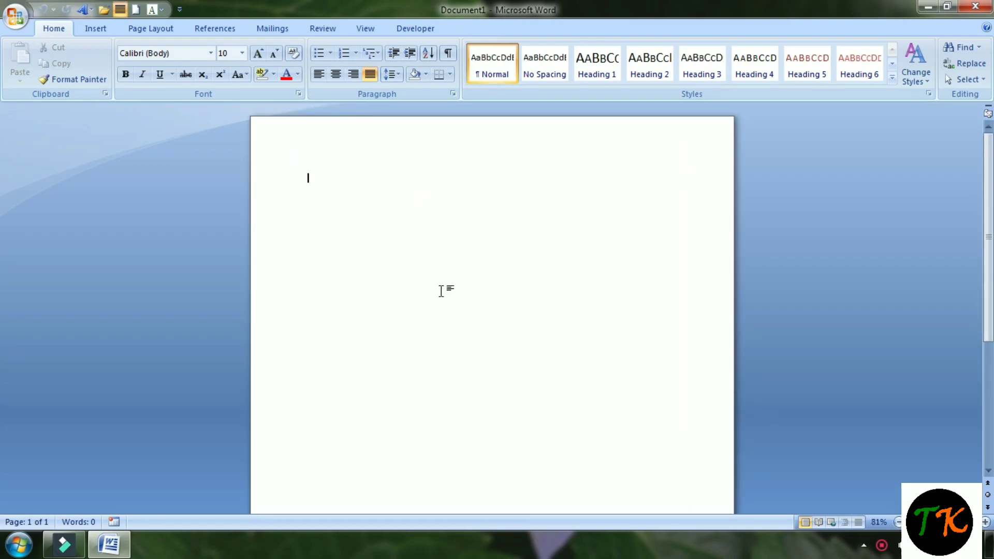
- Give the page a custom 9 by 9 inch square paper size
left_click(138, 30)
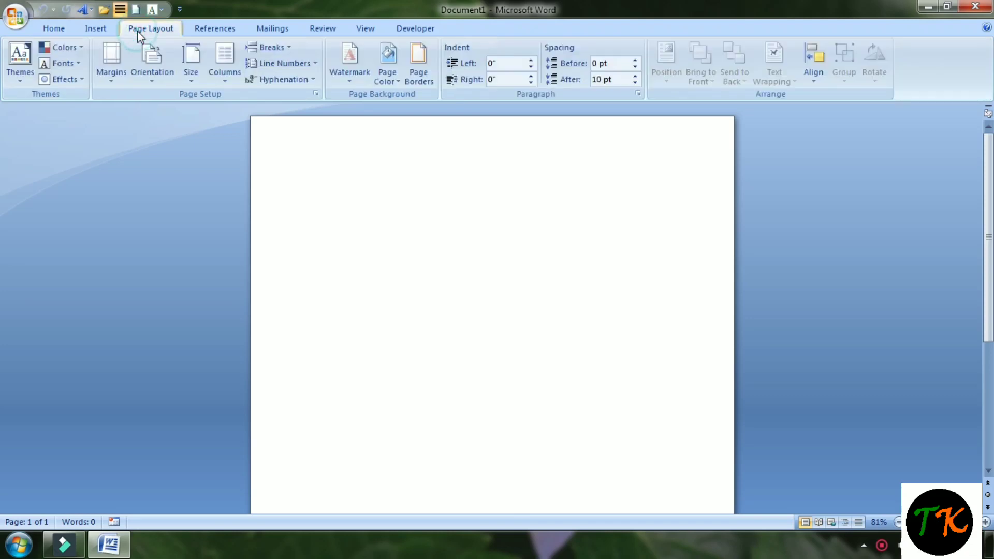
left_click(196, 75)
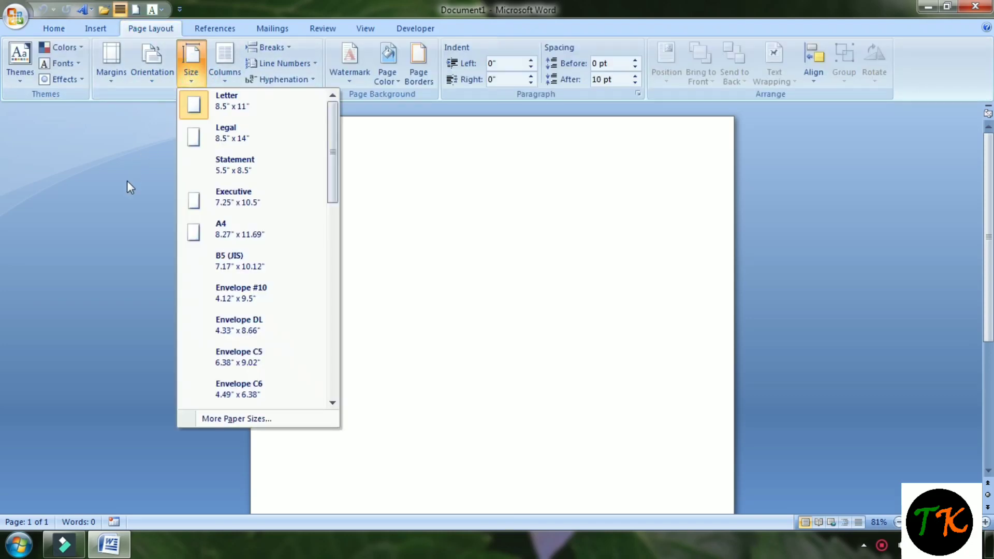
left_click(206, 417)
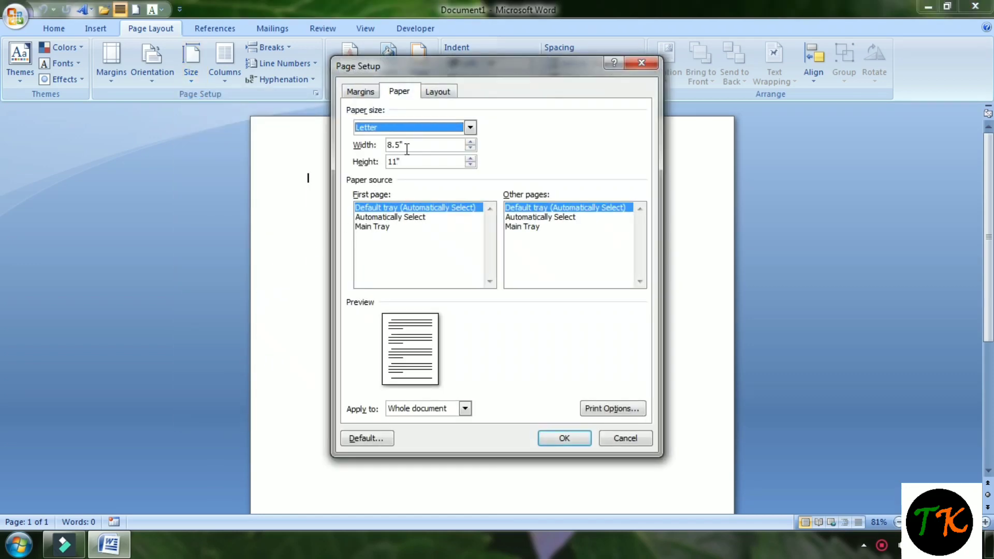
left_click(407, 147)
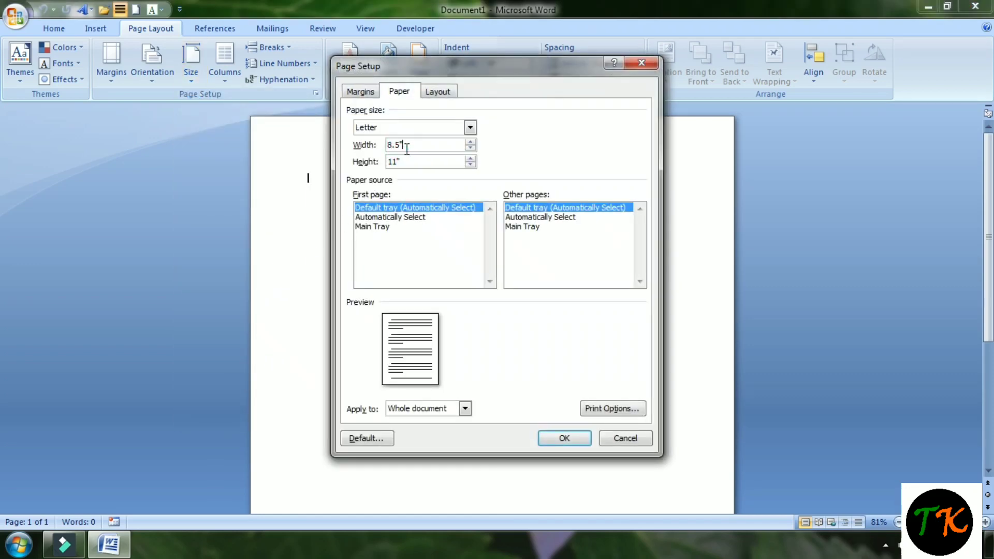
left_click_drag(407, 148, 383, 150)
type("9")
key("Tab")
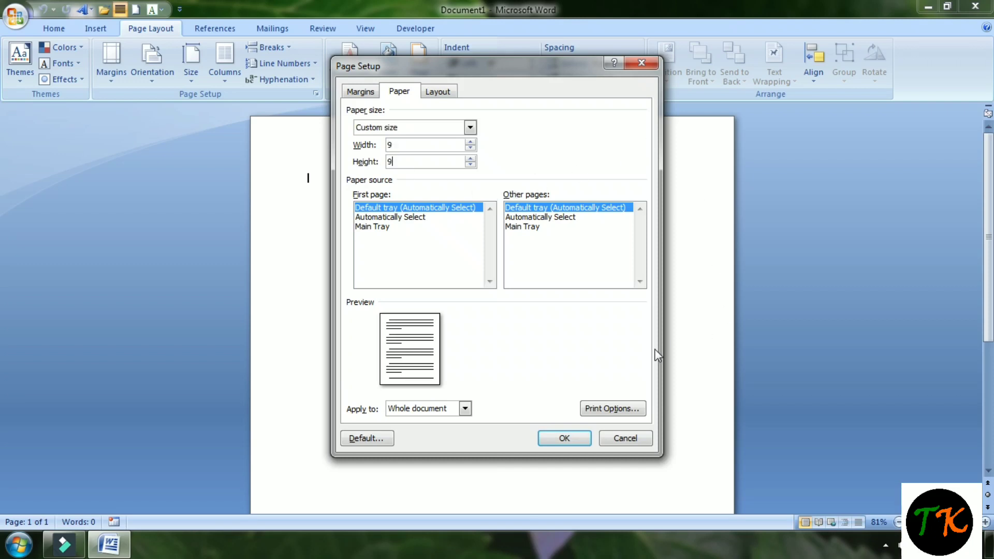
left_click(569, 446)
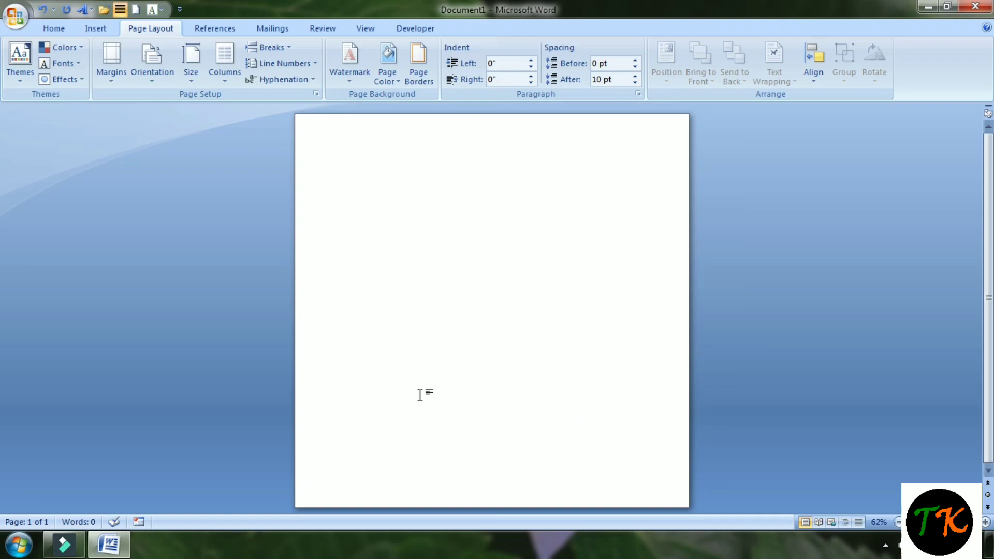
- Draw a 5.58" × 5.58" donut ring across the middle of the page
scroll(805, 294, "up", 1)
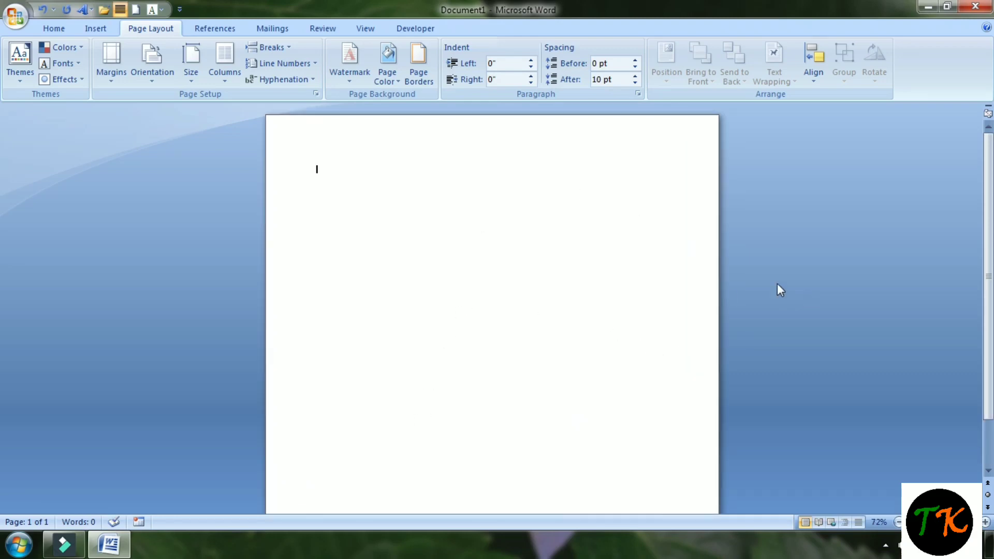
left_click(93, 30)
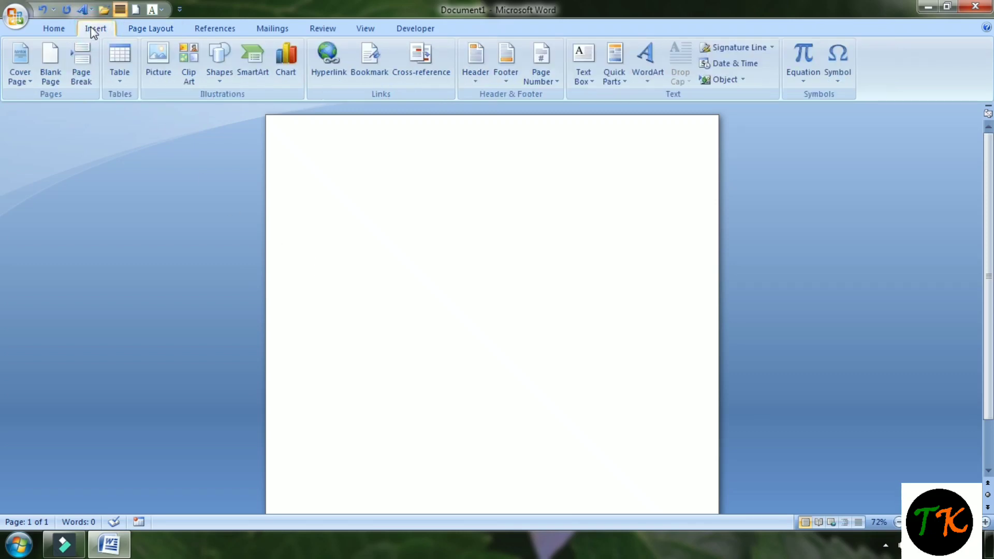
left_click(223, 63)
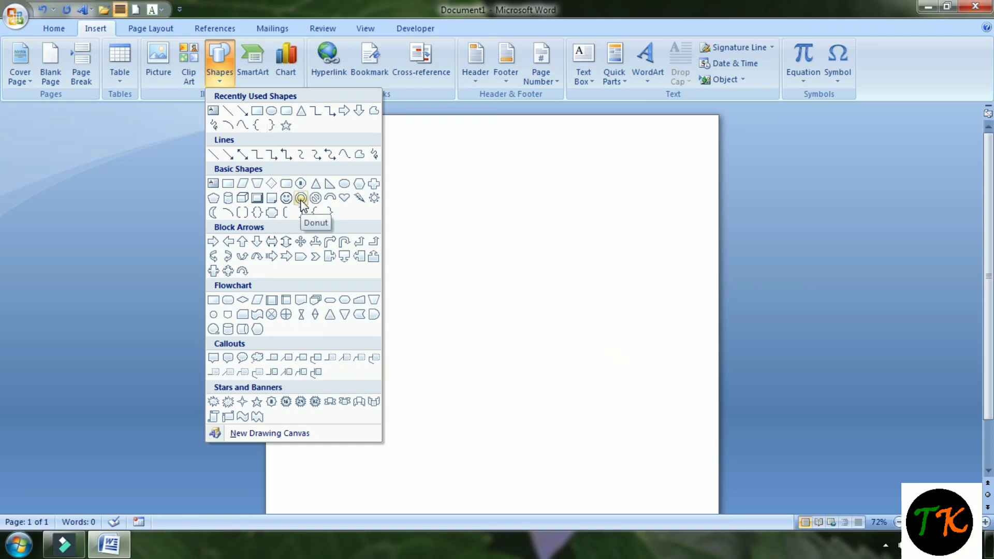
left_click(301, 199)
mouse_move(379, 227)
left_mouse_down()
mouse_move(590, 394)
mouse_move(663, 503)
left_mouse_up()
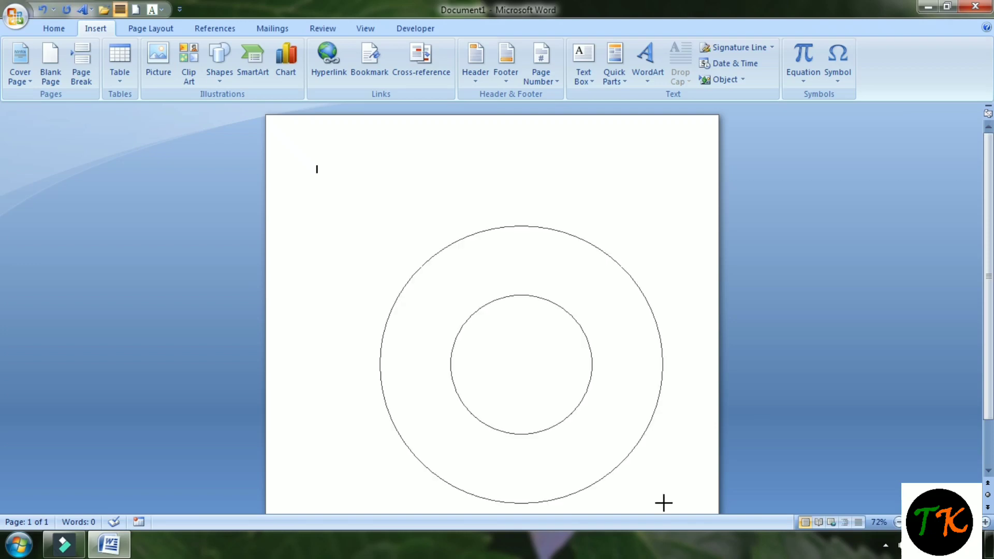
left_click_drag(663, 502, 661, 444)
left_click(523, 294)
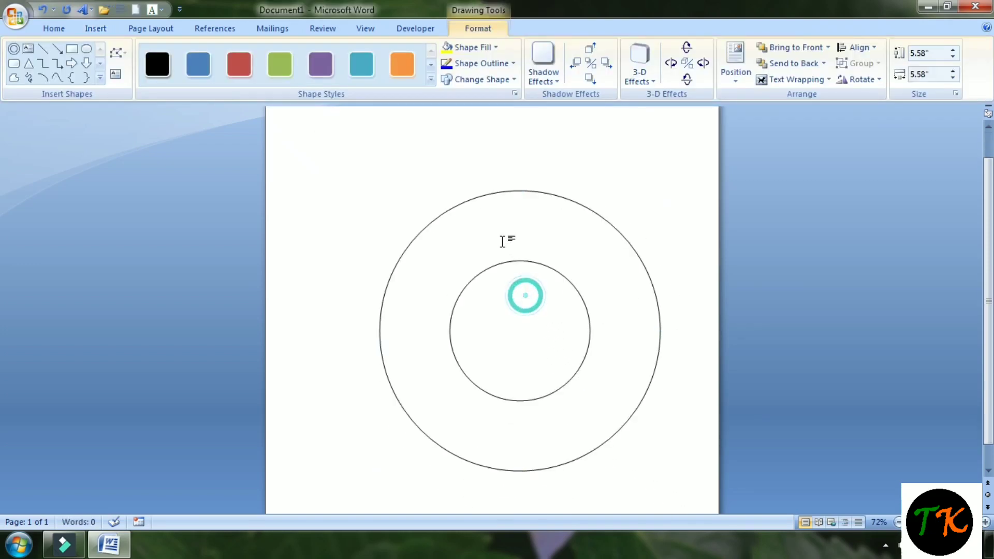
left_click(501, 232)
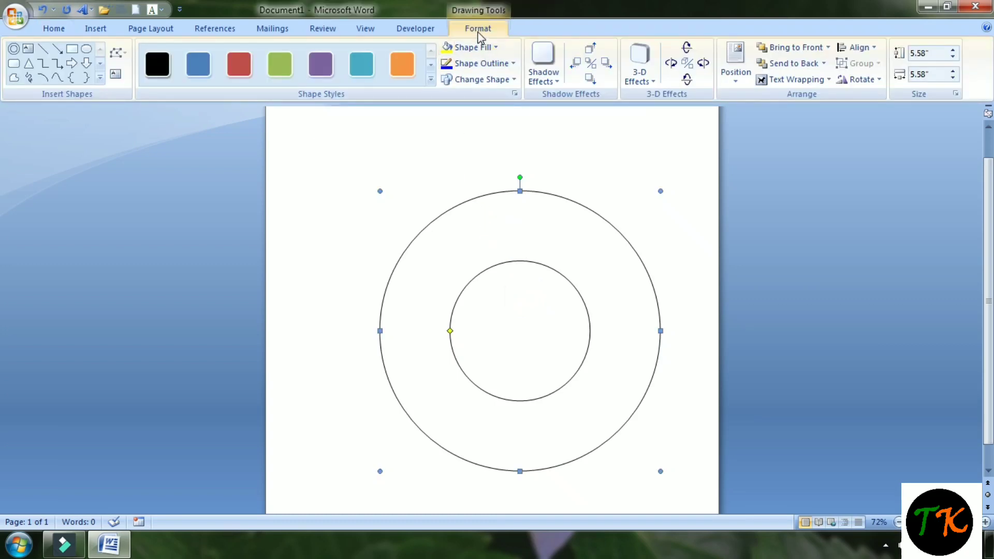
- Set the donut's wrapping to In Front of Text and move it near the page top
left_click(766, 79)
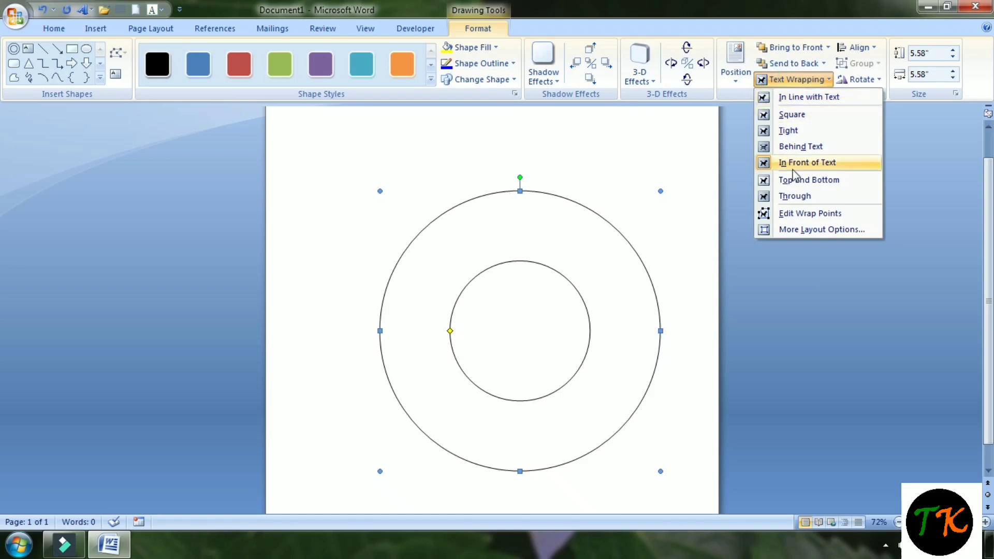
left_click(800, 147)
left_click(792, 79)
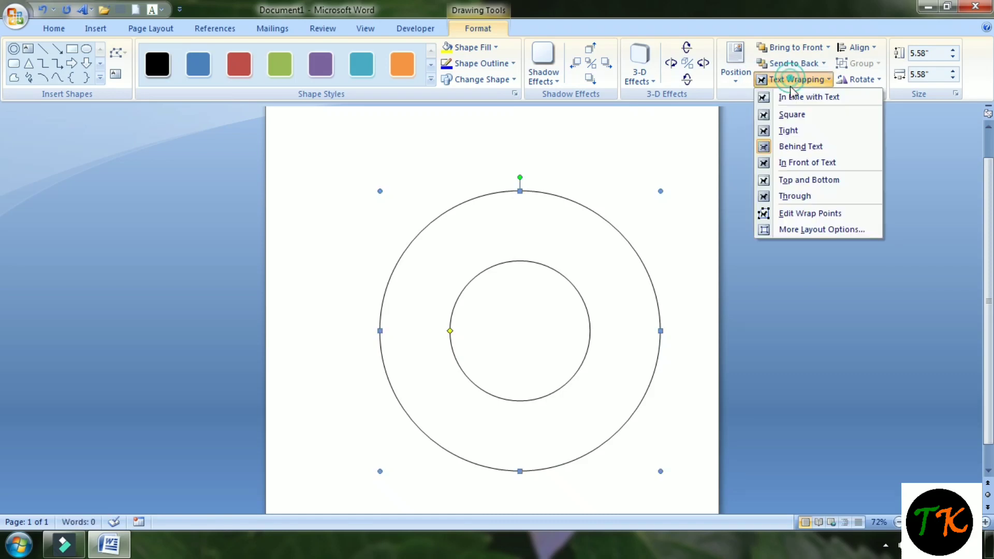
left_click(802, 163)
left_click_drag(563, 240, 506, 166)
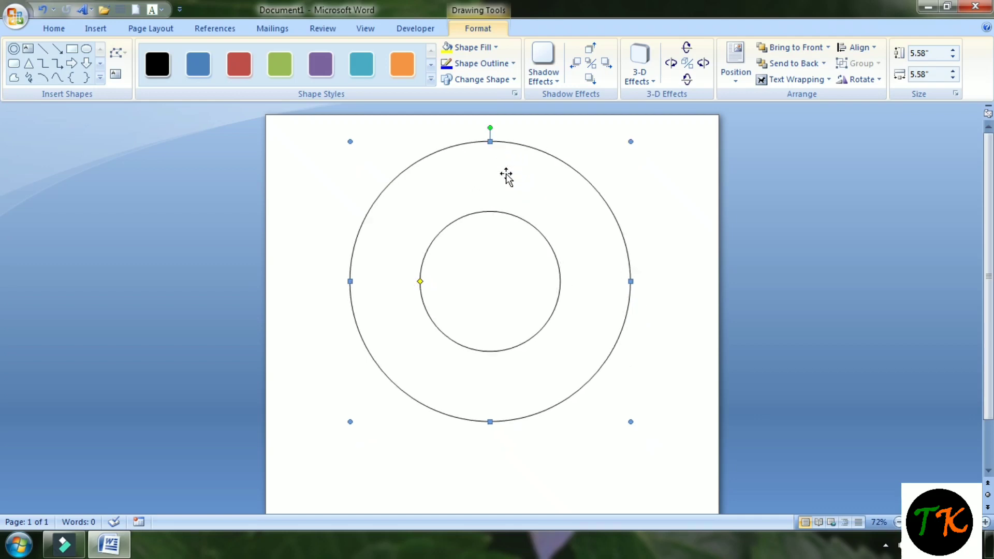
scroll(590, 323, "down", 3)
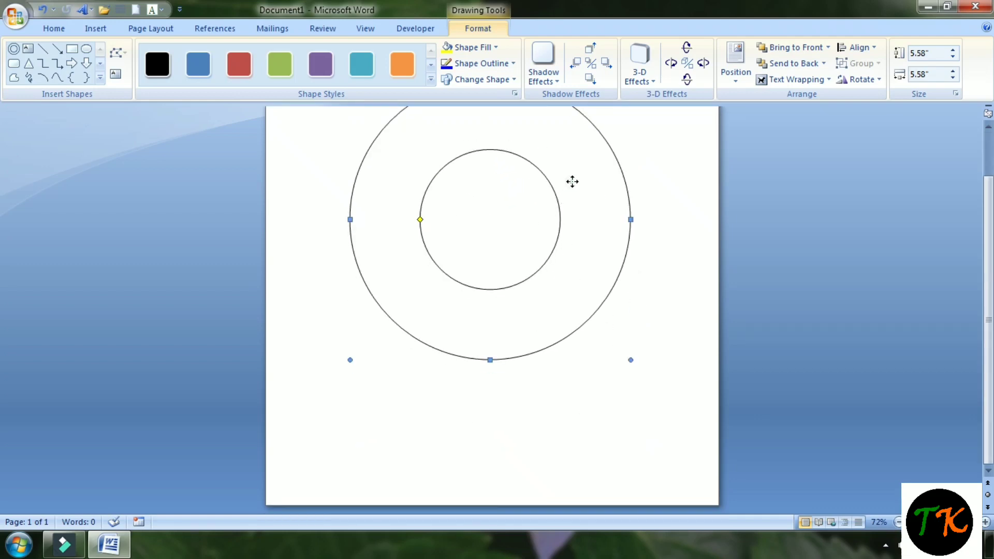
mouse_move(572, 180)
left_mouse_down()
mouse_move(569, 221)
mouse_move(559, 206)
left_mouse_up()
scroll(573, 269, "up", 1)
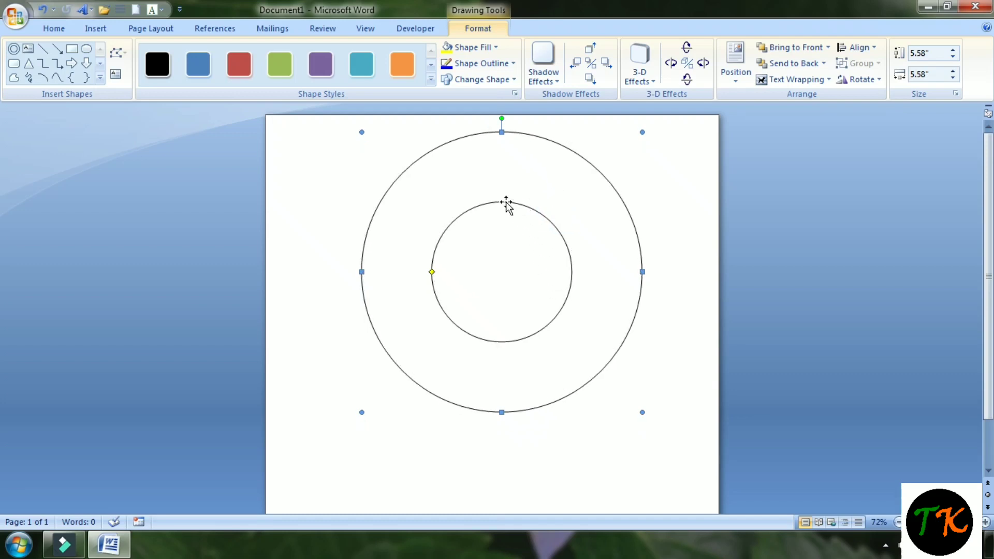
left_click_drag(492, 173, 484, 171)
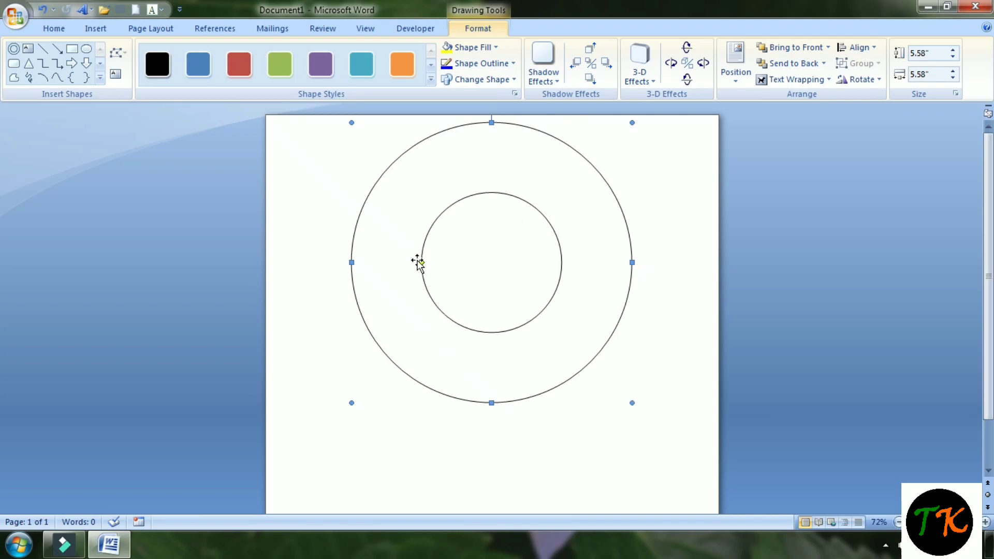
- Widen the donut's inner hole so the ring band becomes much thinner
mouse_move(421, 262)
left_mouse_down()
mouse_move(382, 262)
mouse_move(491, 263)
left_mouse_up()
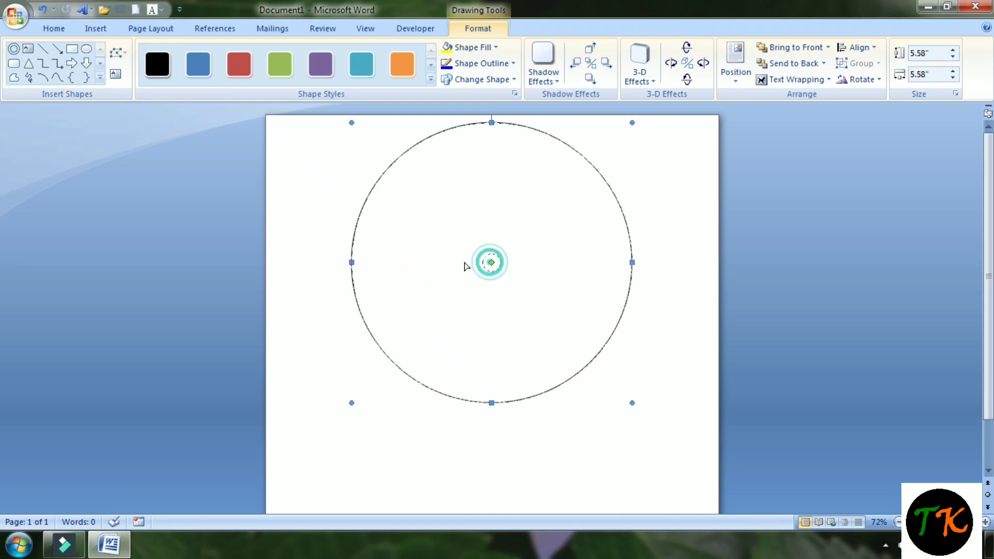
left_click_drag(392, 278, 381, 280)
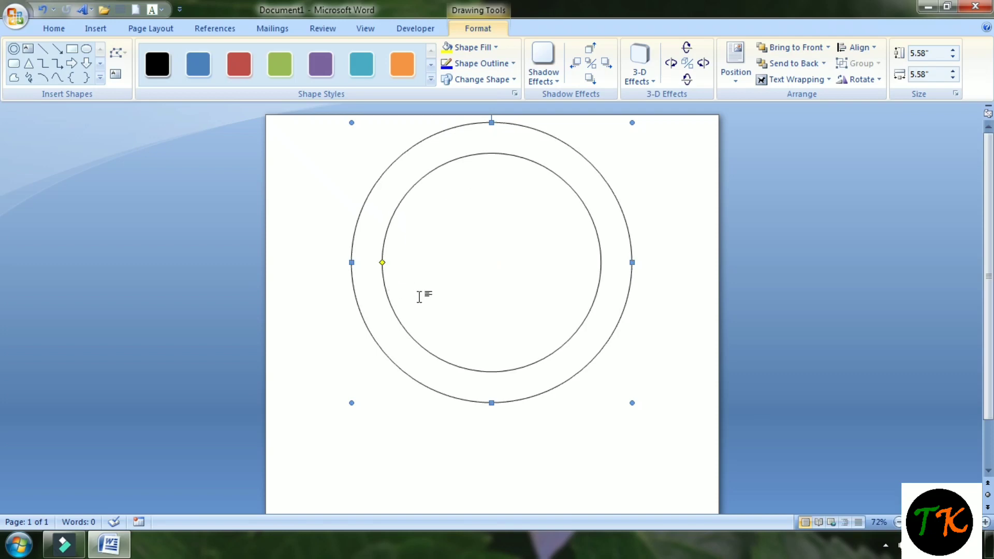
left_click(673, 249)
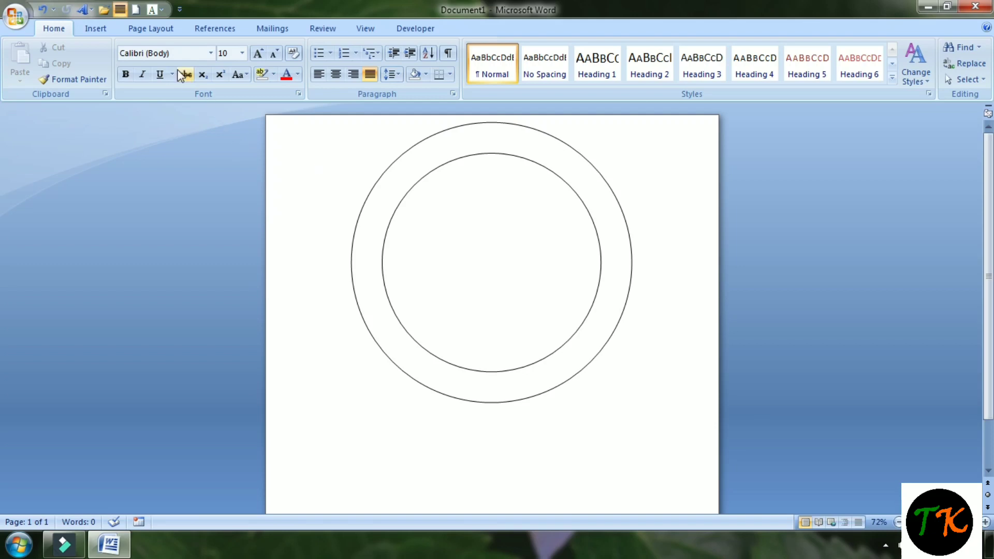
- Insert first-style WordArt reading 'Technical Knowledge Computer' across the top of the ring
left_click(93, 30)
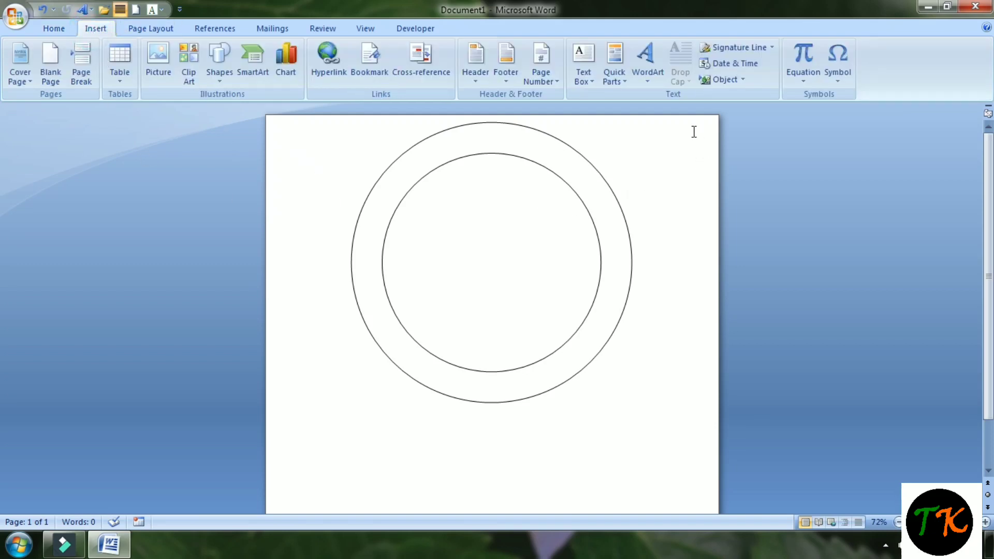
left_click(651, 76)
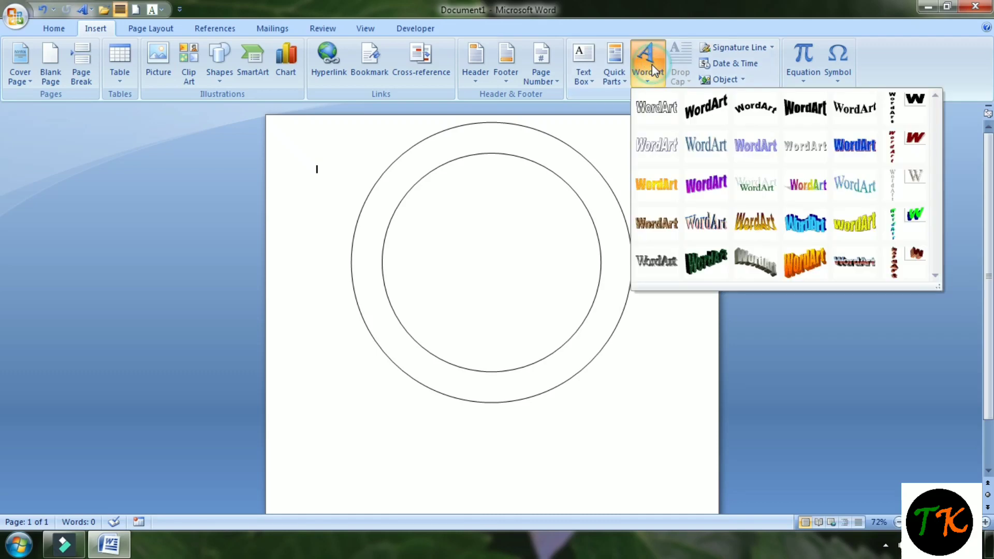
left_click(650, 107)
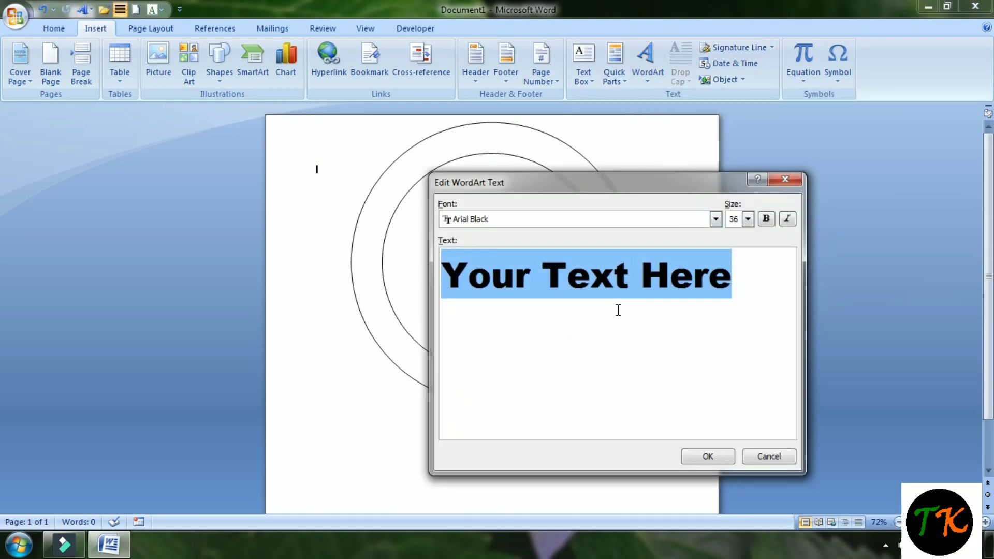
type("Technica")
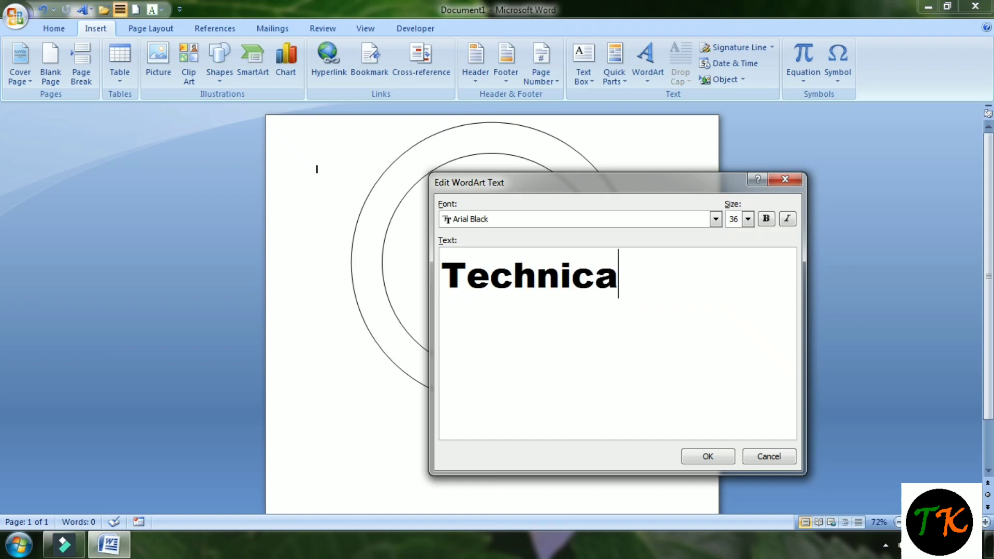
type("l KNow")
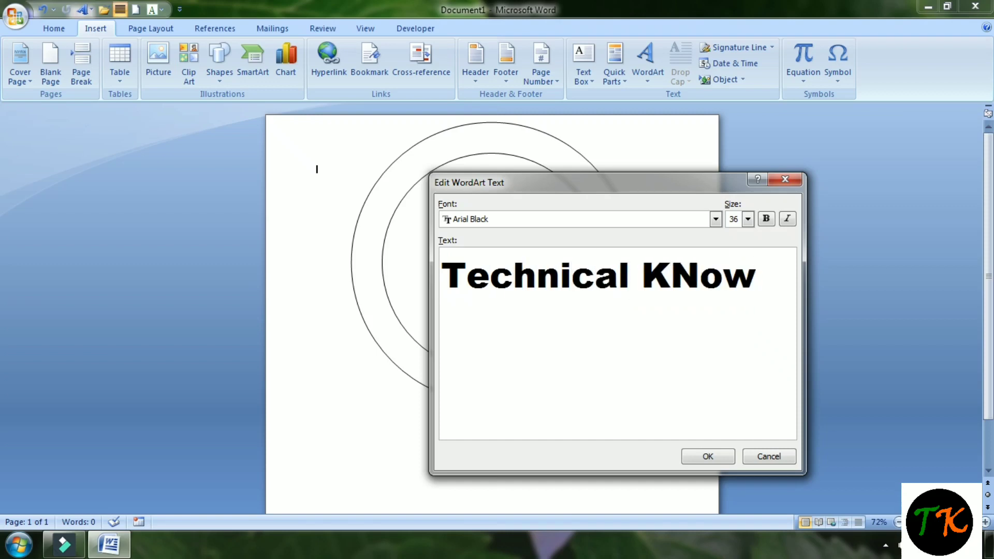
key("BackSpace")
key("BackSpace")
key("BackSpace")
type("nowle")
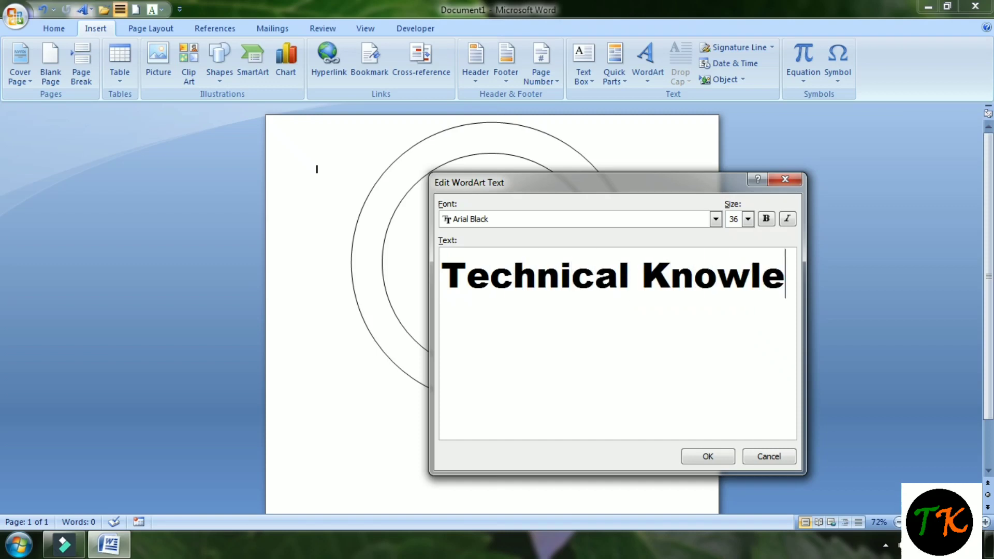
type("dge C")
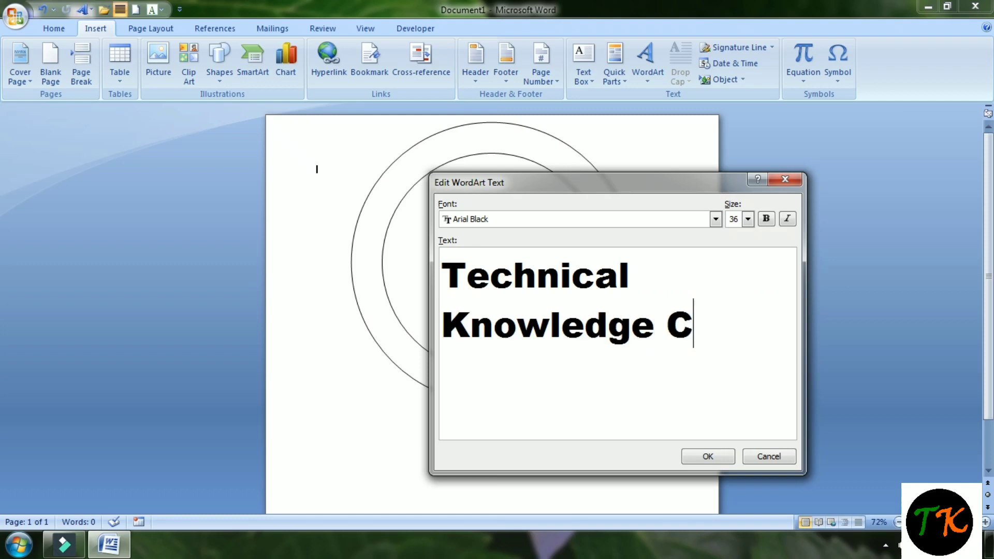
type("ompute")
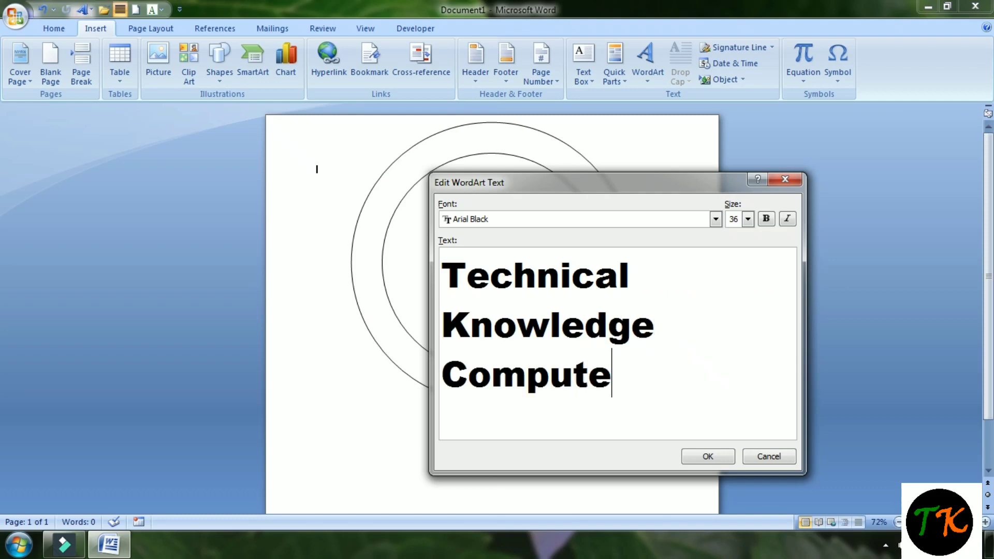
type("r")
left_click(702, 454)
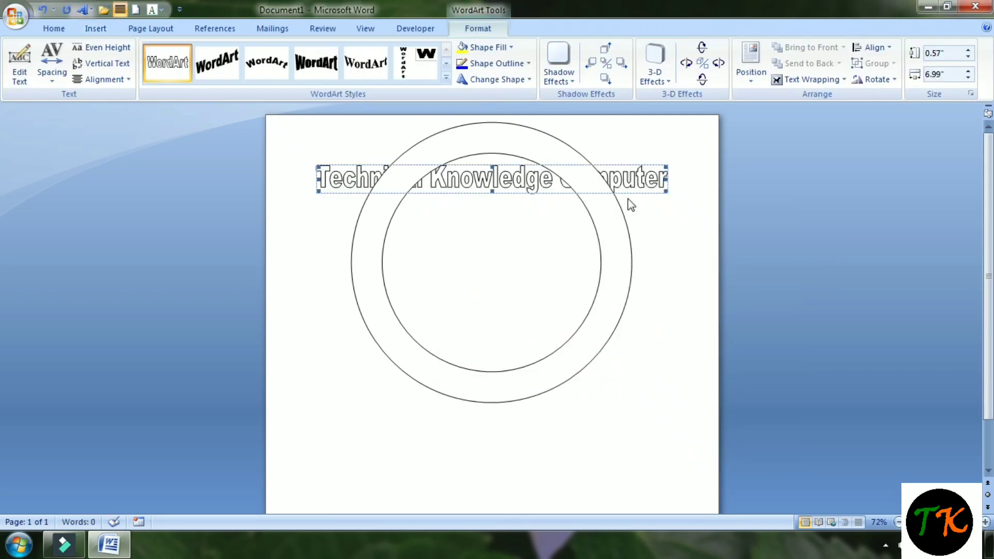
- Float the WordArt in front of text, stretch it taller, and give it the Arch Up shape
left_click(777, 81)
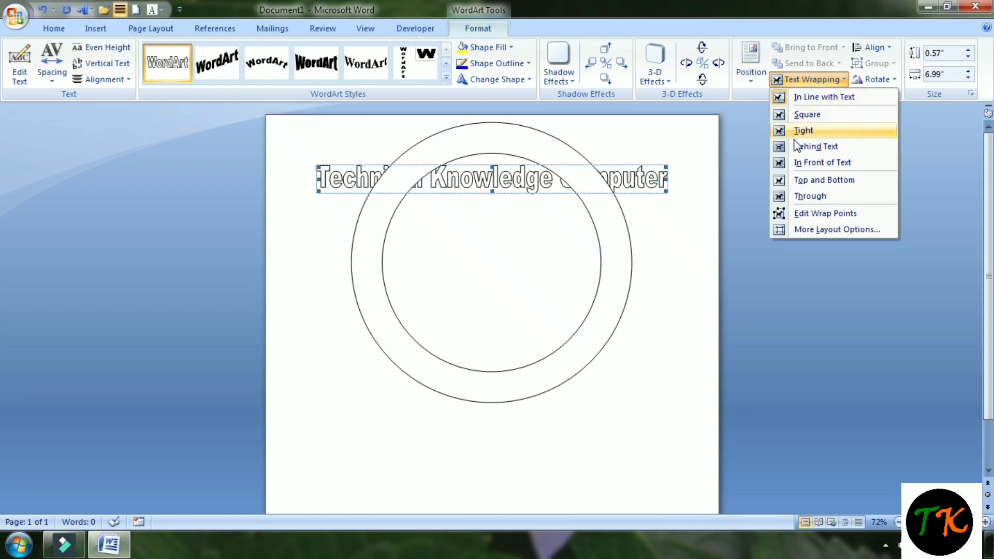
left_click(809, 165)
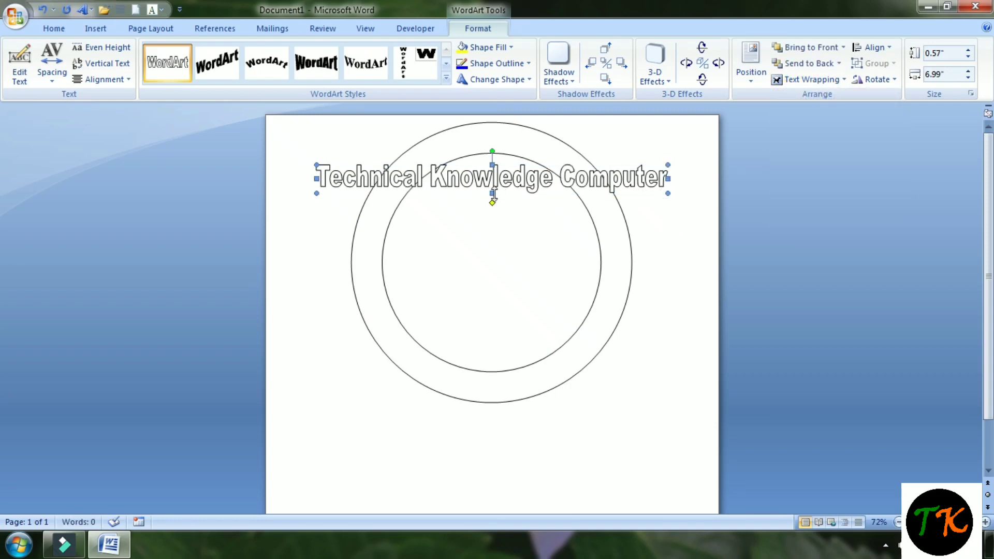
left_click_drag(492, 193, 493, 249)
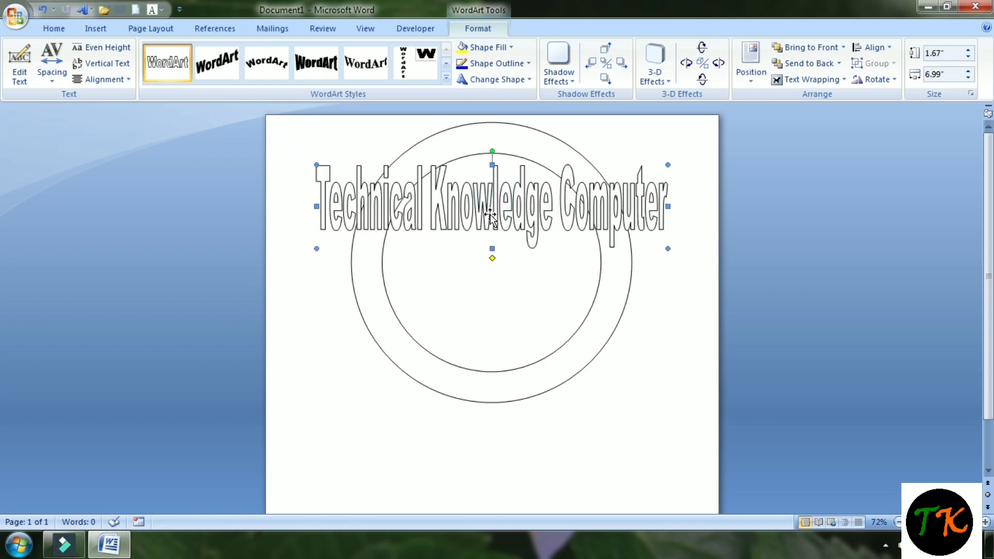
left_click(486, 80)
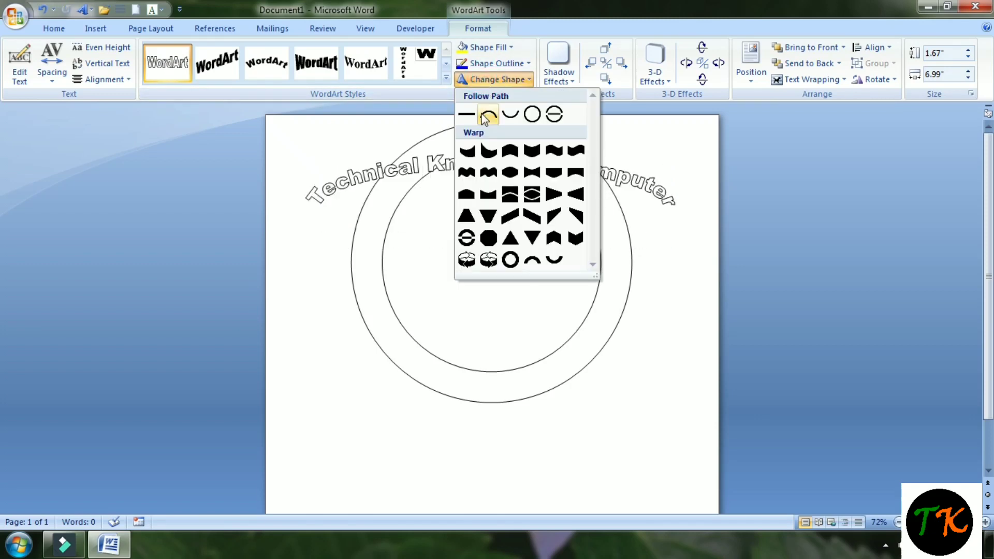
left_click(484, 114)
left_click(493, 80)
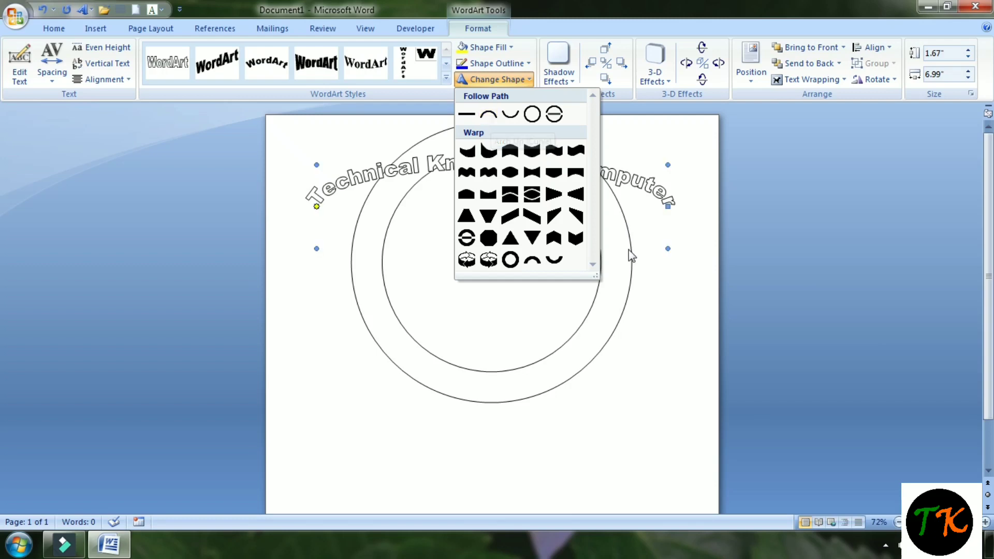
left_click(631, 282)
- Resize the arched WordArt to 4.22" × 4.86" and centre it over the ring
mouse_move(492, 248)
left_mouse_down()
mouse_move(492, 490)
mouse_move(506, 444)
left_mouse_up()
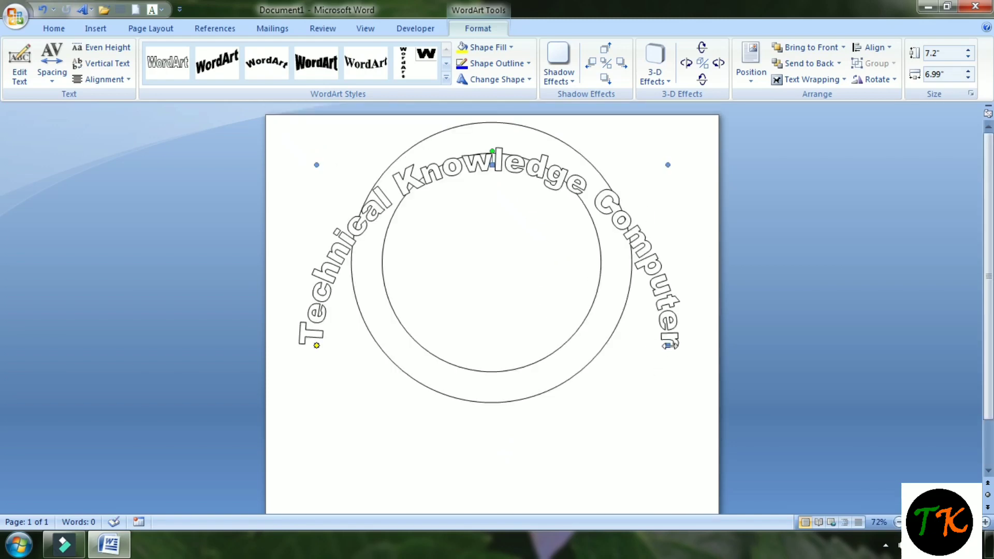
left_click_drag(669, 344, 625, 345)
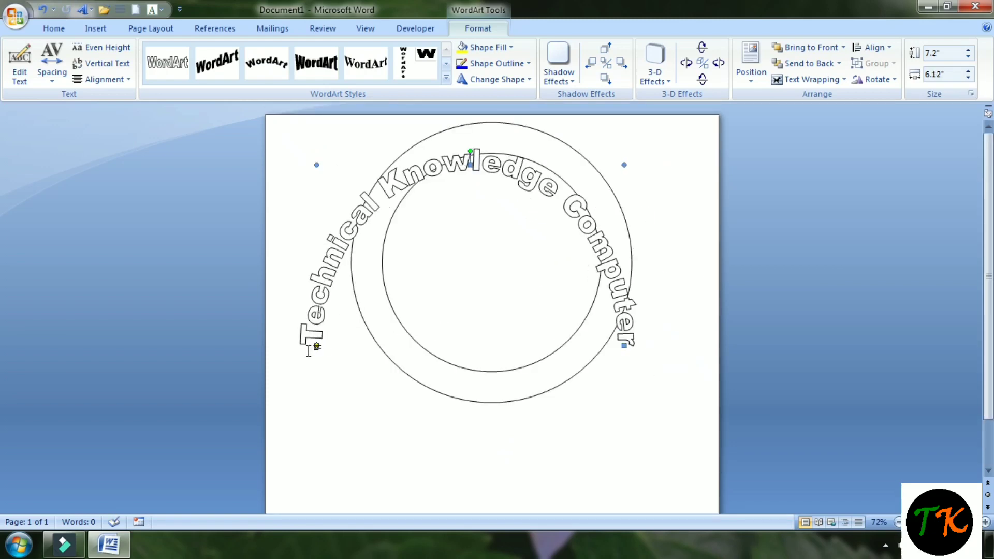
scroll(630, 374, "down", 3)
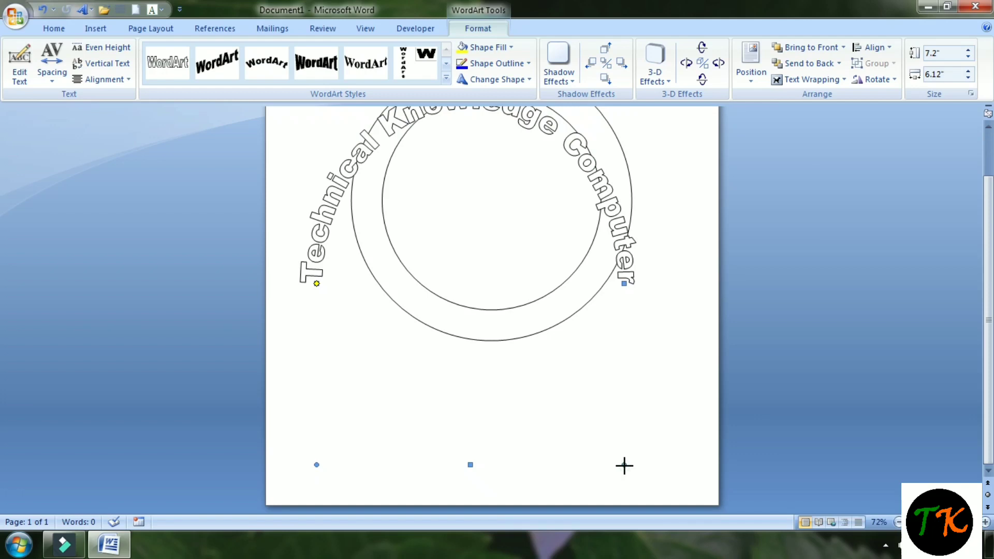
left_click_drag(625, 465, 561, 314)
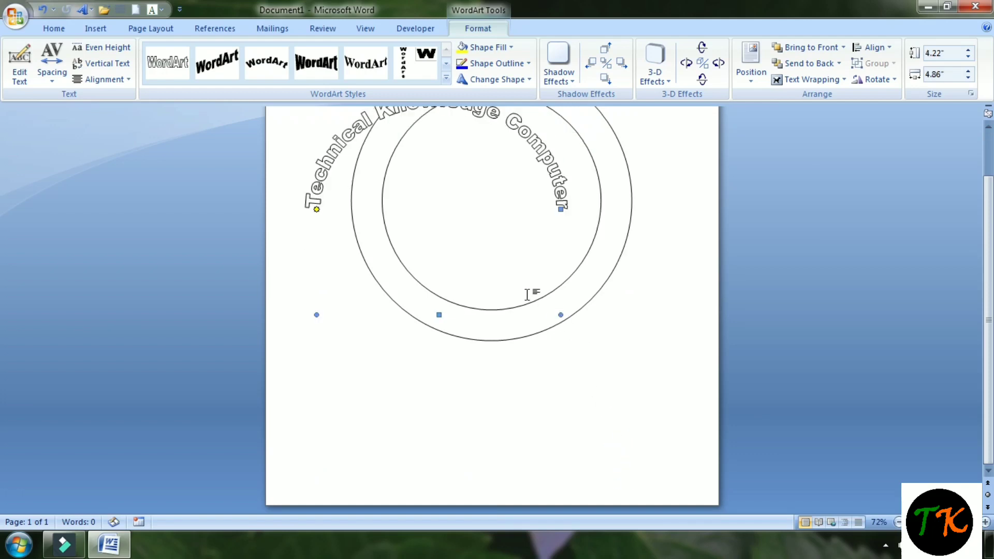
scroll(527, 295, "up", 3)
left_click(549, 219)
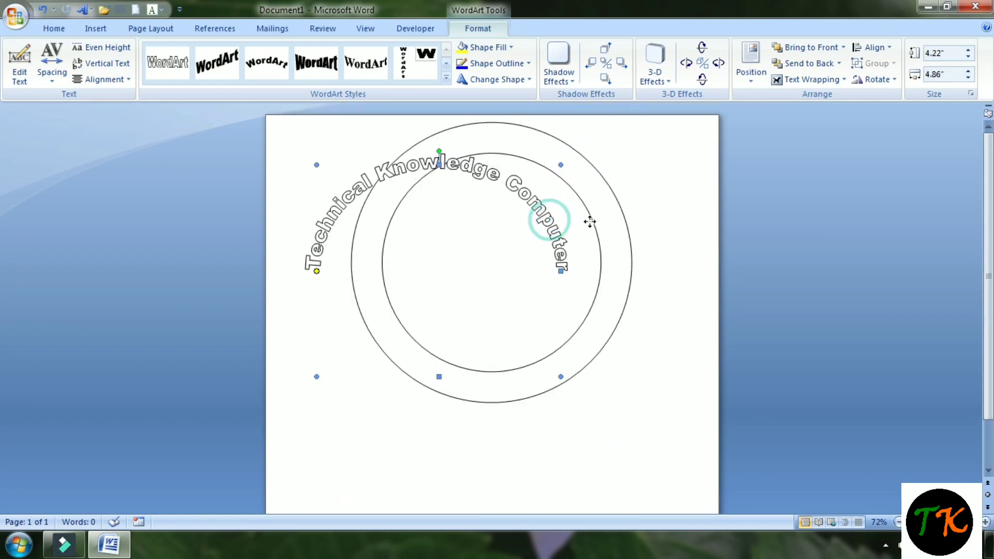
mouse_move(549, 219)
left_mouse_down()
mouse_move(590, 222)
mouse_move(601, 190)
left_mouse_up()
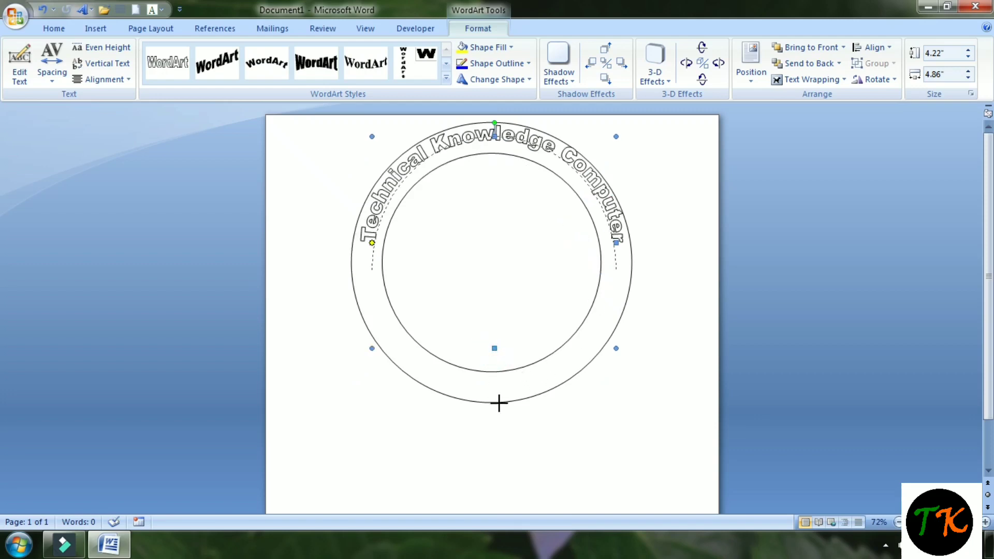
- Stretch the arch taller so its text extends further down both sides of the ring
left_click_drag(496, 348, 496, 403)
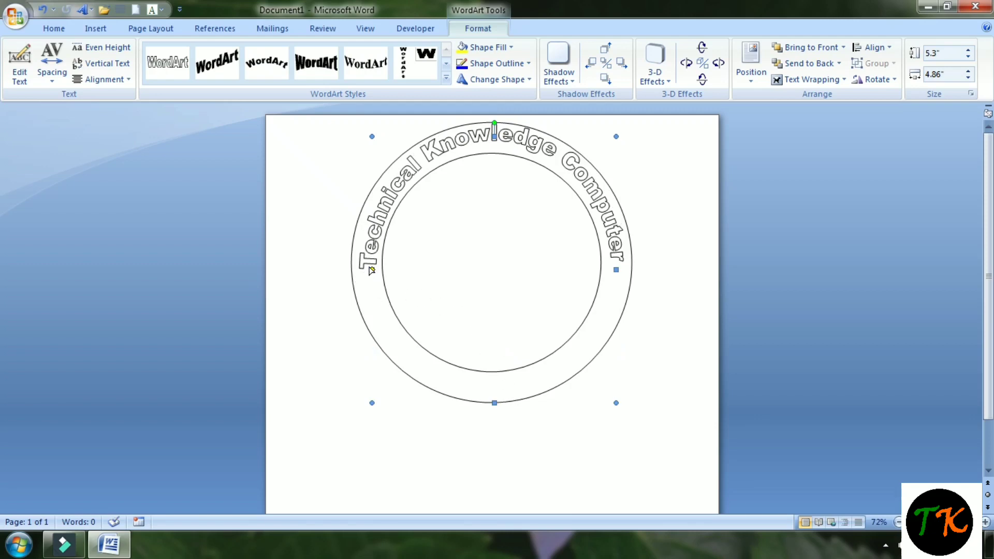
left_click_drag(373, 270, 377, 323)
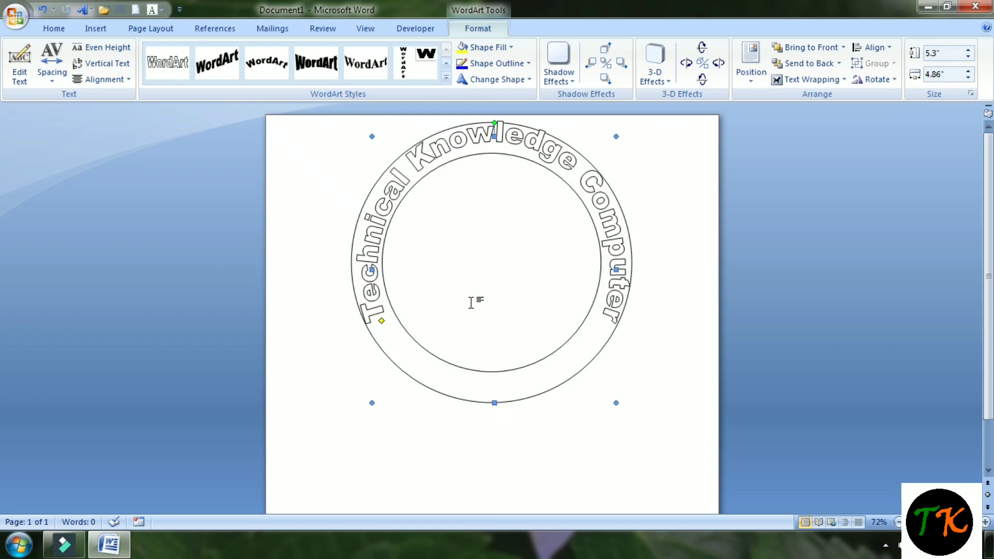
left_click_drag(595, 187, 596, 195)
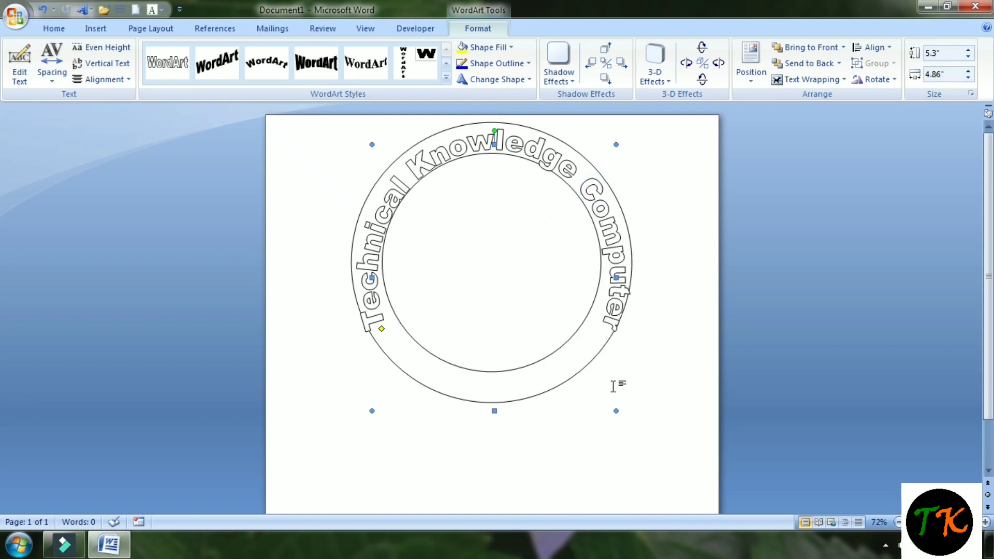
left_click_drag(372, 145, 368, 138)
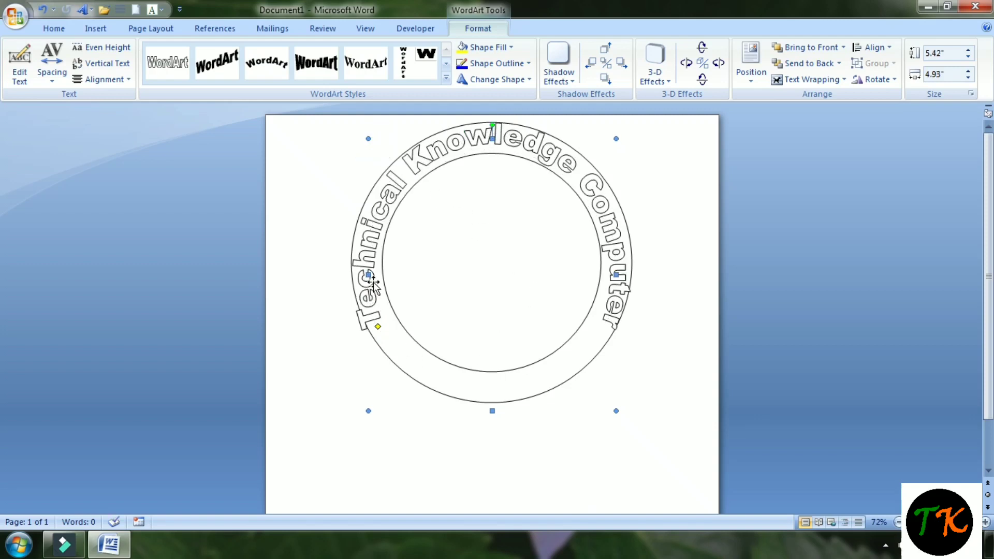
left_click_drag(368, 274, 382, 275)
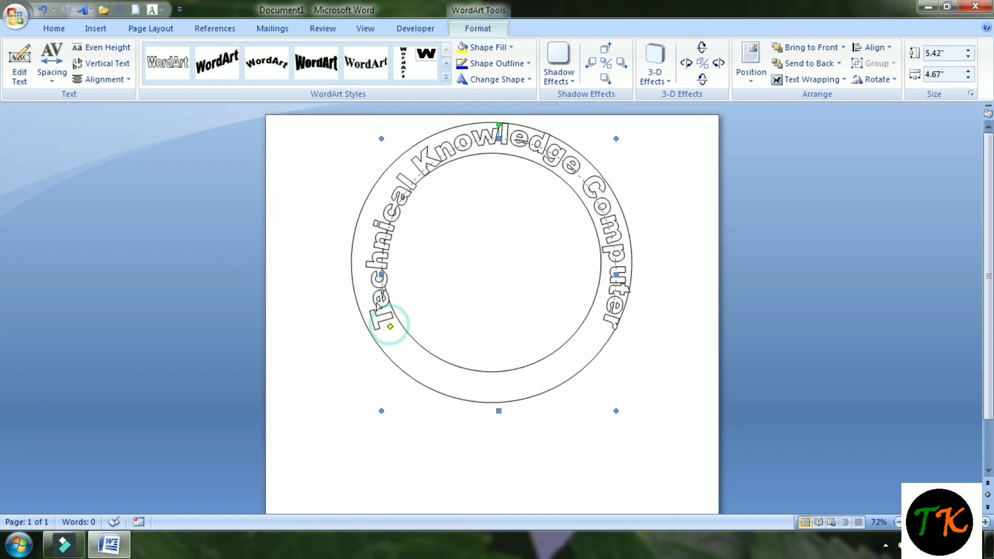
left_click_drag(390, 328, 384, 300)
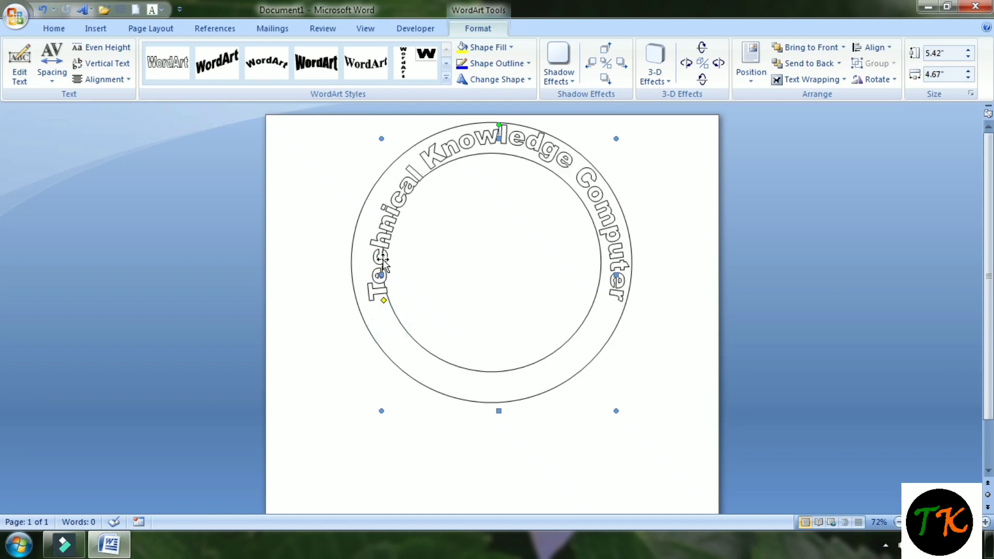
left_click_drag(381, 275, 370, 275)
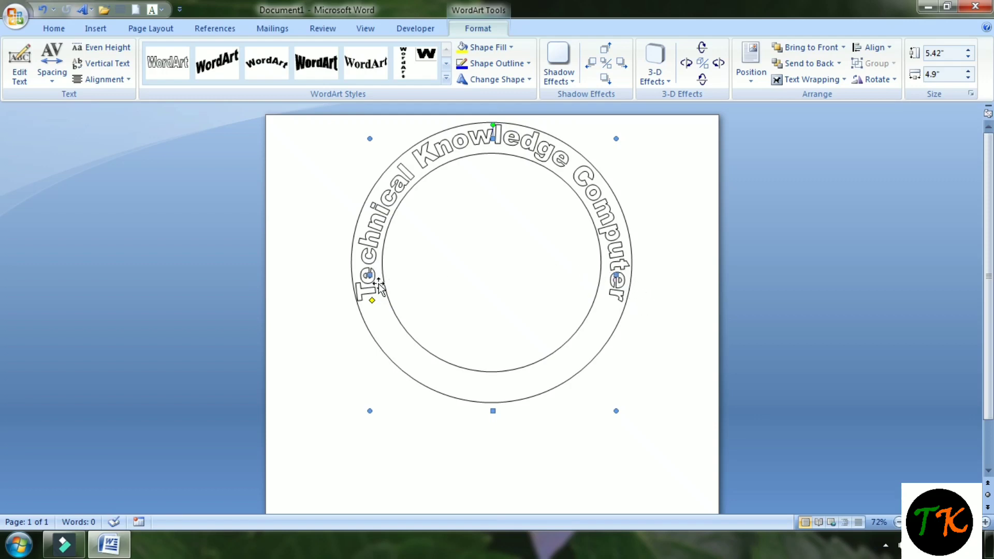
left_click_drag(372, 301, 371, 288)
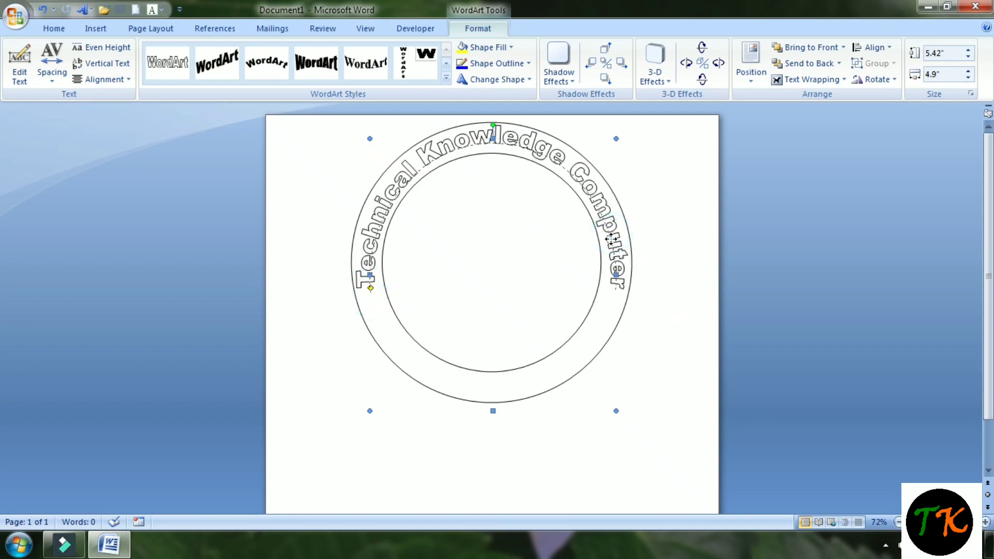
- Fine-tune the arched text's size and position to 5.54" × 4.94" within the band
left_click_drag(617, 247, 618, 252)
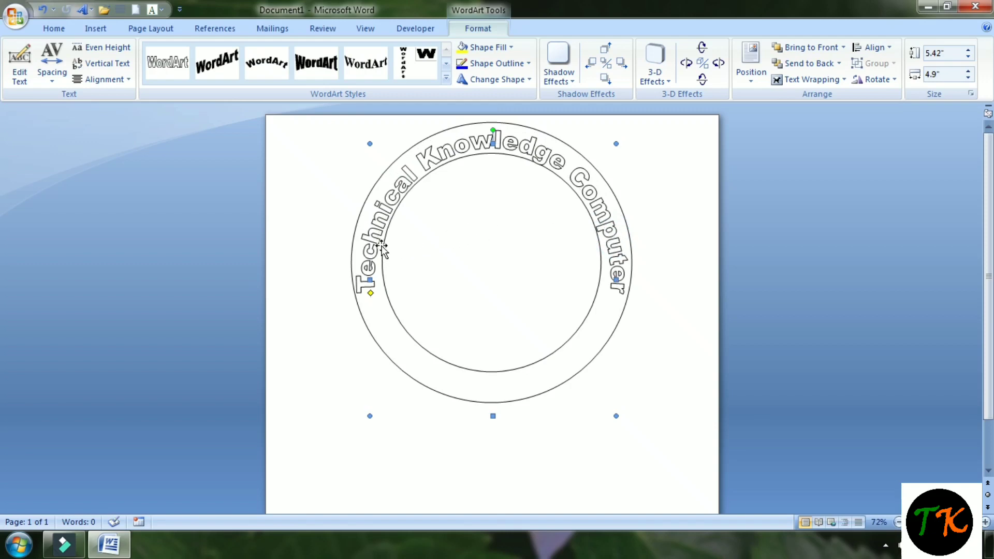
left_click_drag(493, 144, 493, 138)
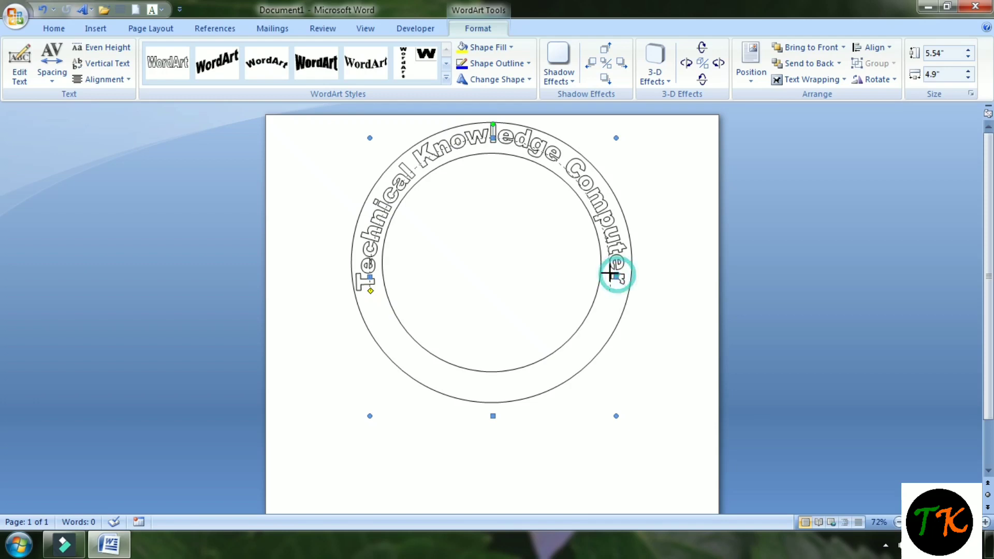
left_click_drag(618, 276, 612, 277)
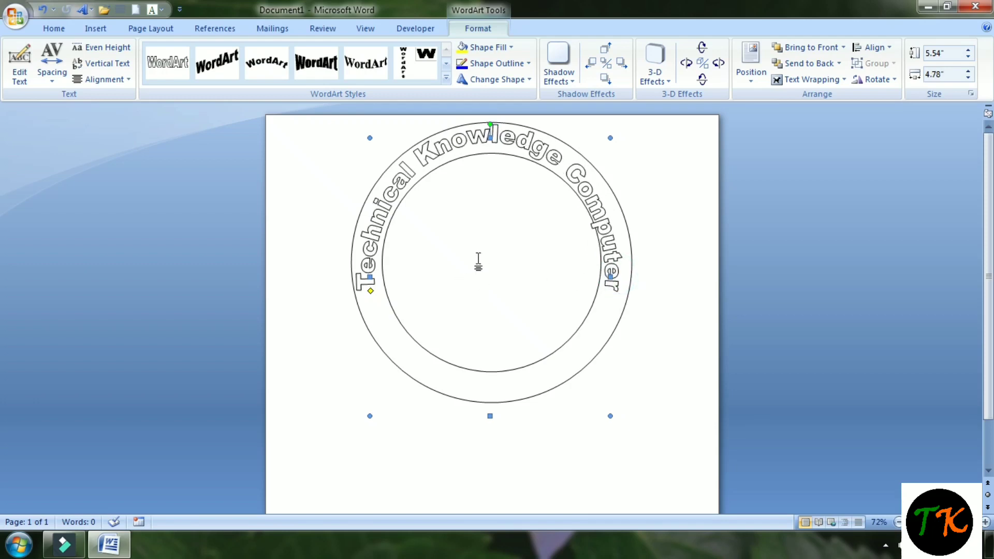
left_click_drag(577, 176, 582, 176)
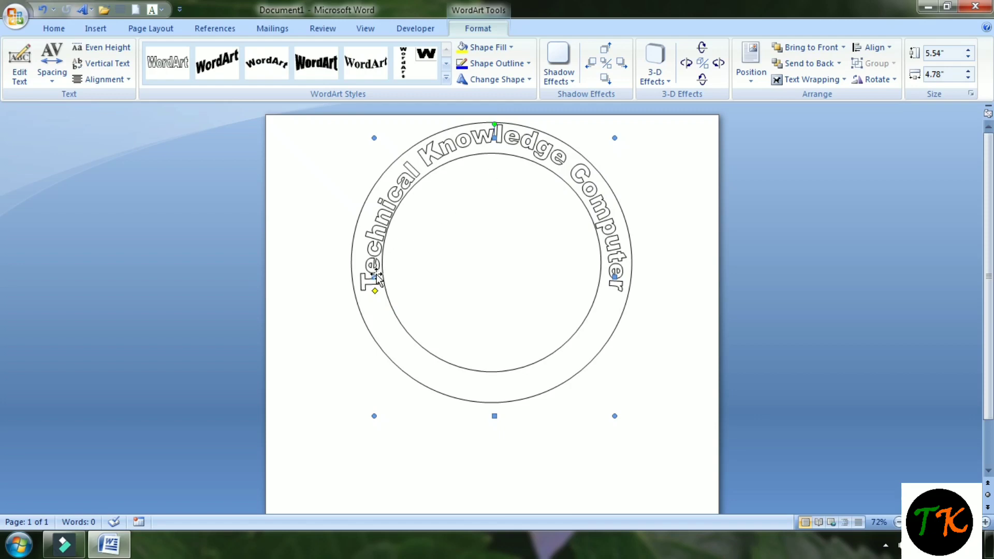
left_click_drag(372, 276, 364, 276)
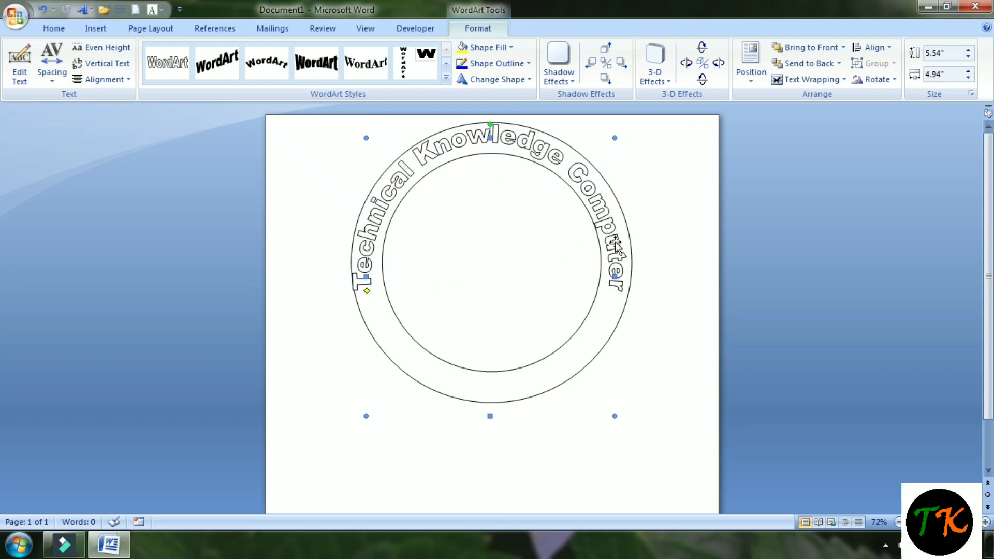
left_click_drag(616, 244, 617, 244)
- Nudge the circular text WordArt slightly right and down so it sweeps evenly around the band
left_click(669, 271)
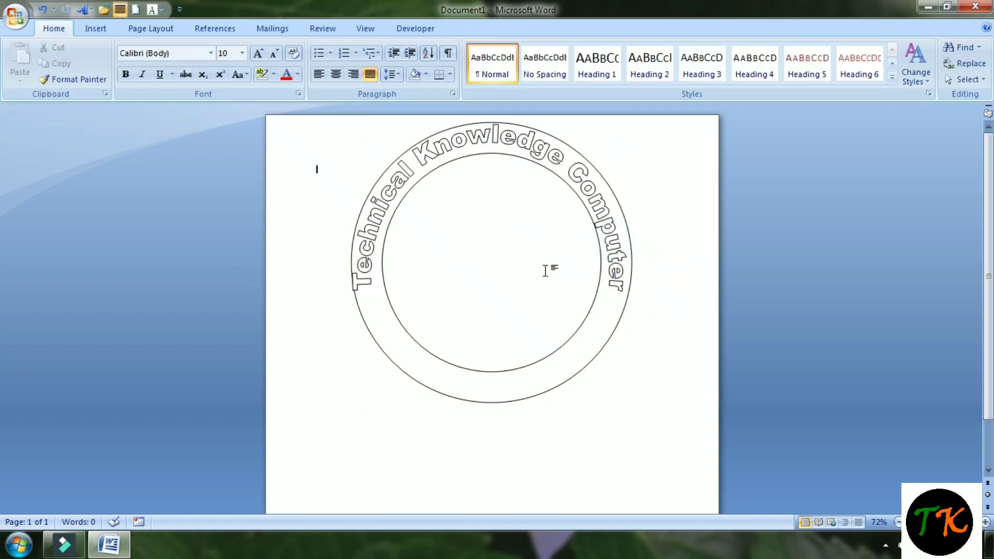
left_click(605, 259)
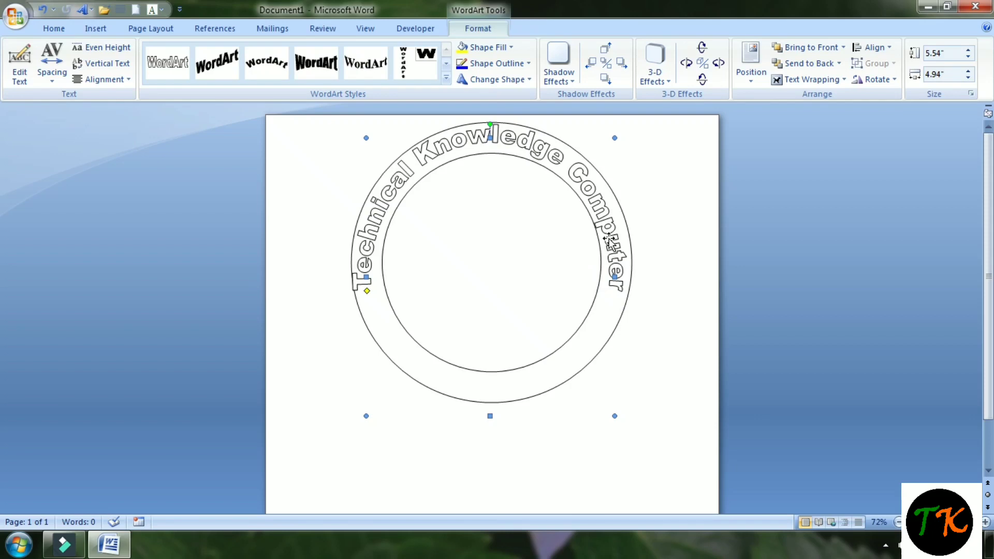
left_click(595, 233)
left_click(542, 150)
left_click_drag(544, 150, 548, 151)
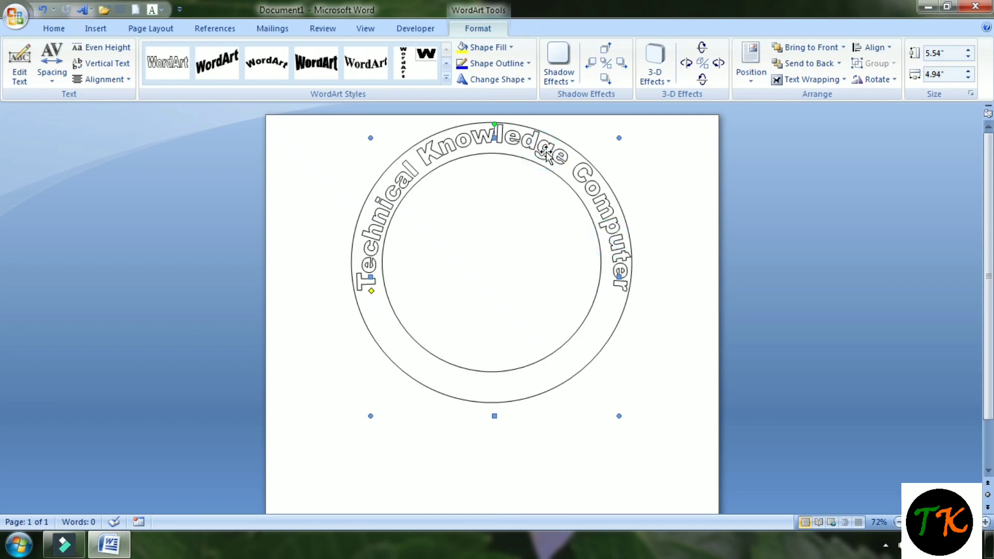
left_click(481, 311)
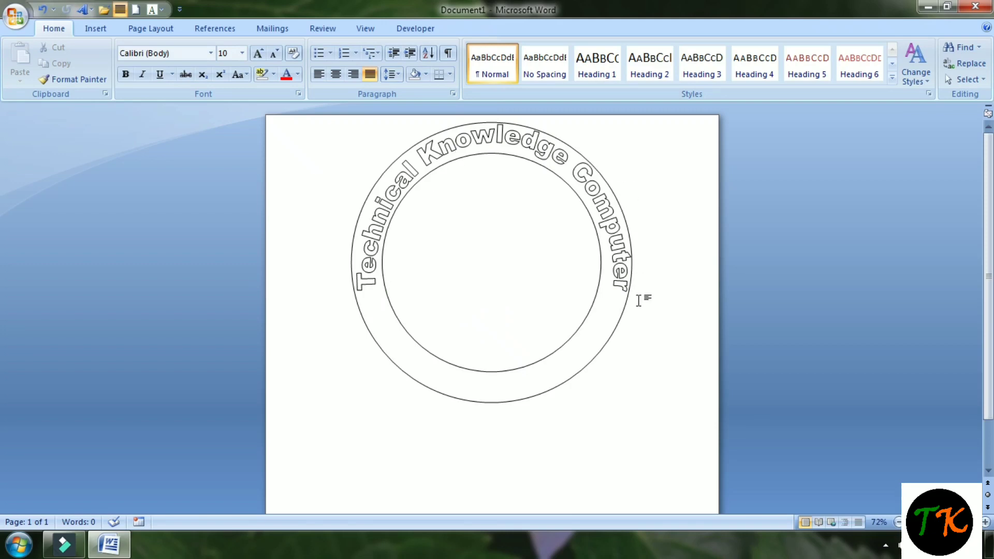
left_click(613, 249)
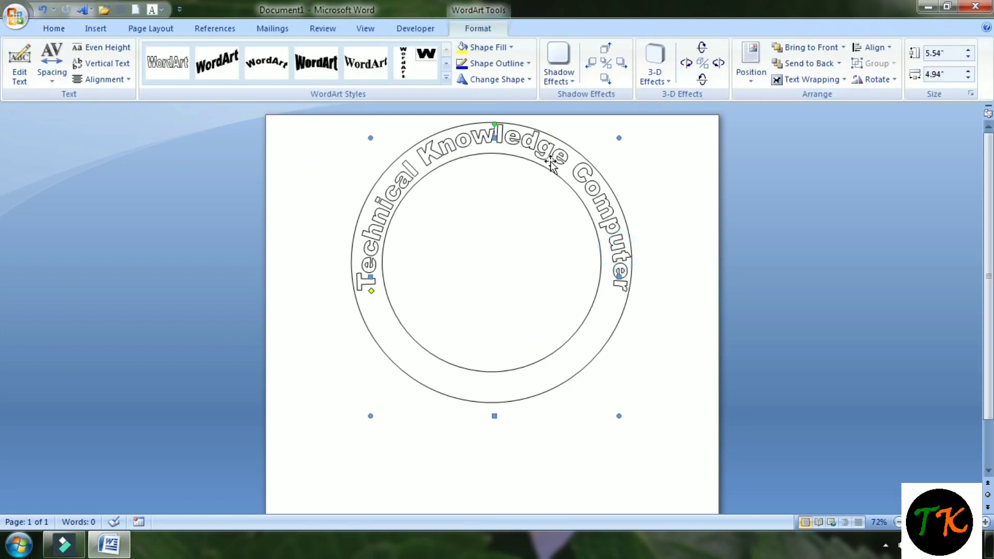
left_click_drag(550, 162, 550, 166)
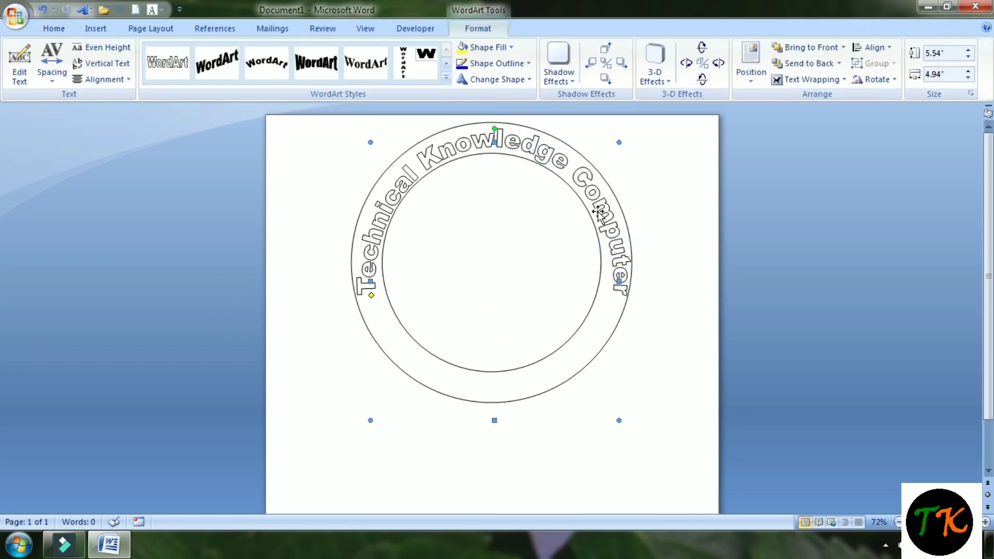
left_click(746, 458)
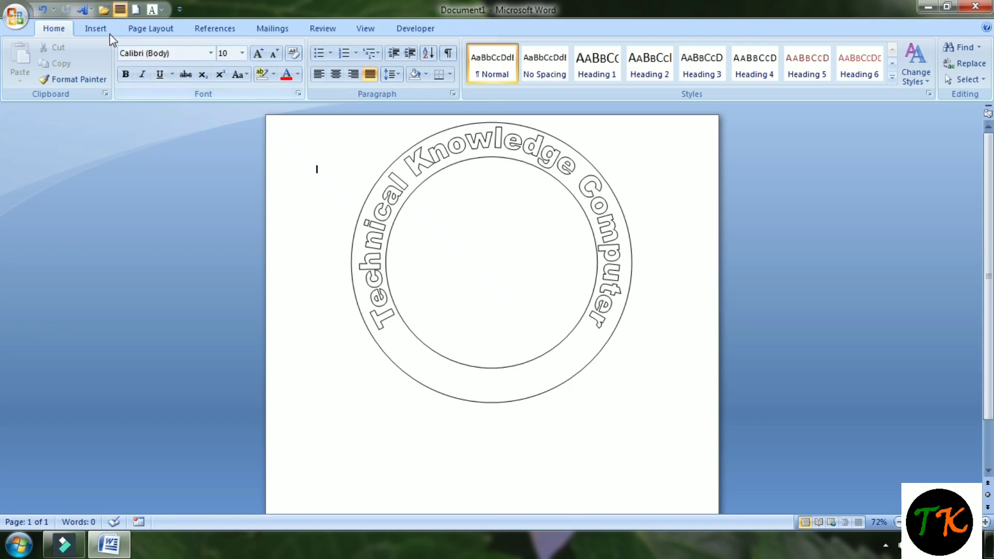
- Insert a first-style WordArt reading 'Centre'
left_click(95, 28)
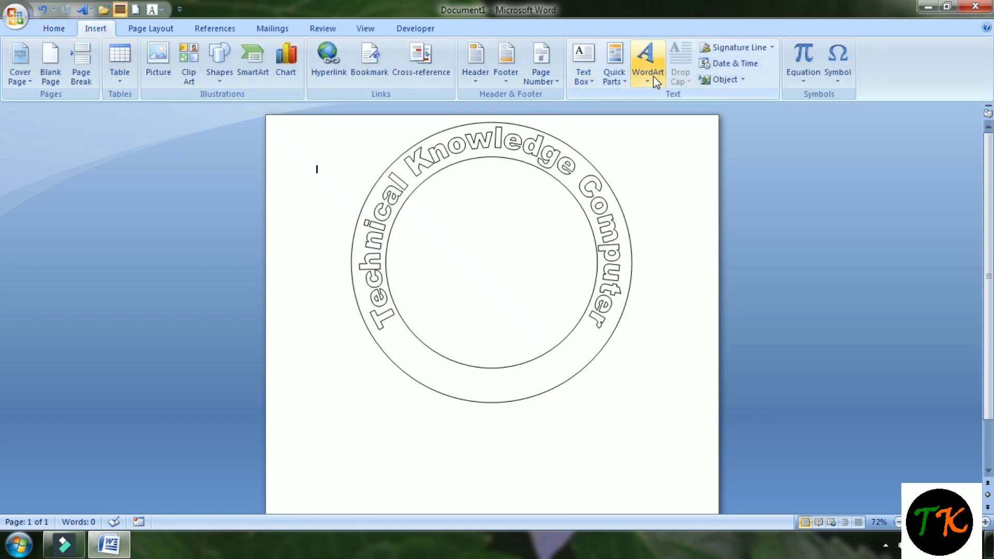
left_click(648, 58)
left_click(657, 104)
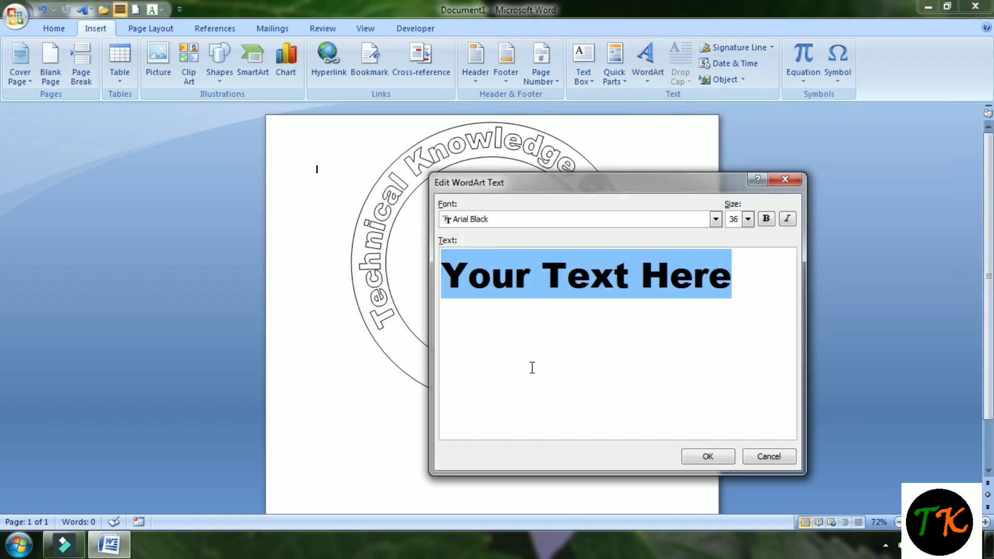
type("Centre")
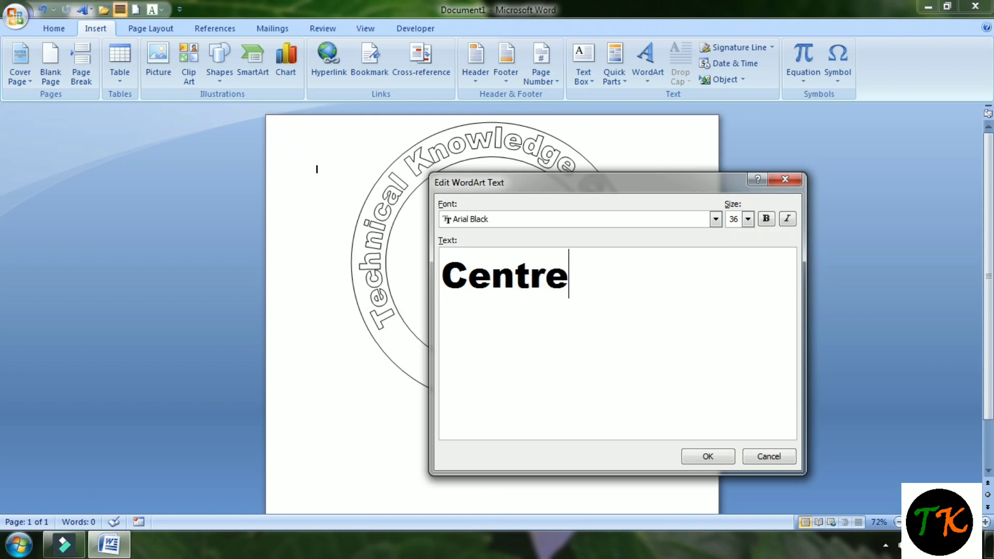
left_click(697, 455)
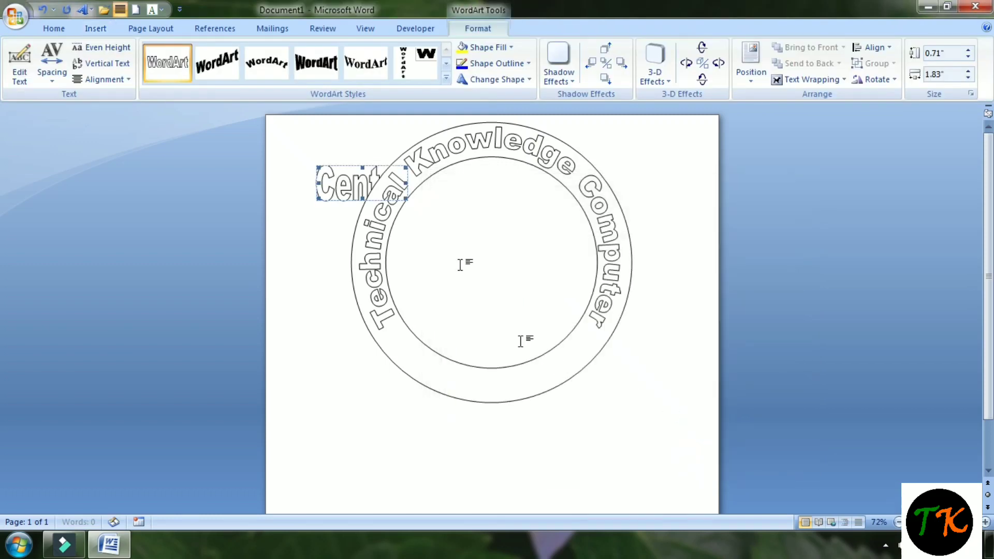
- Float the Centre WordArt in front of text and drag it to the ring's bottom
left_click(810, 79)
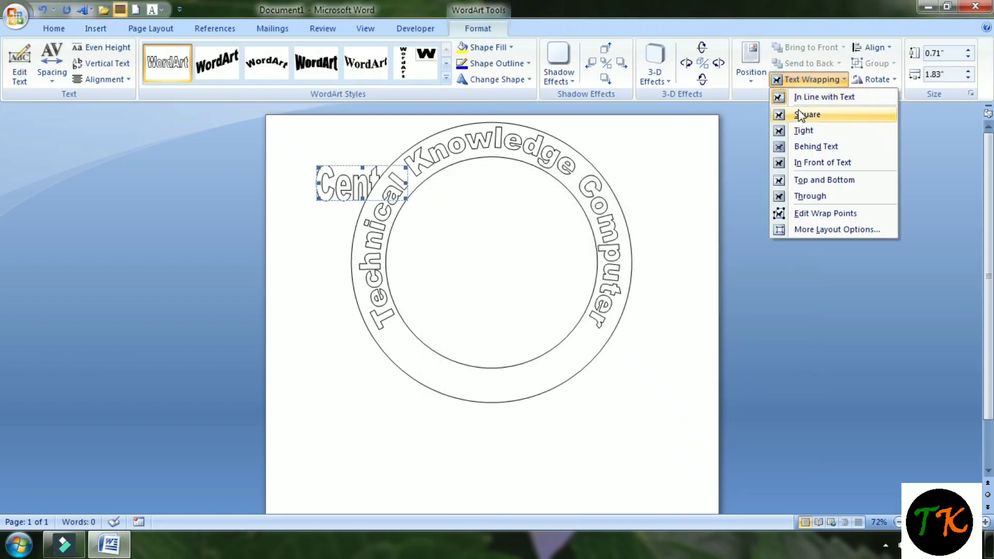
left_click(807, 162)
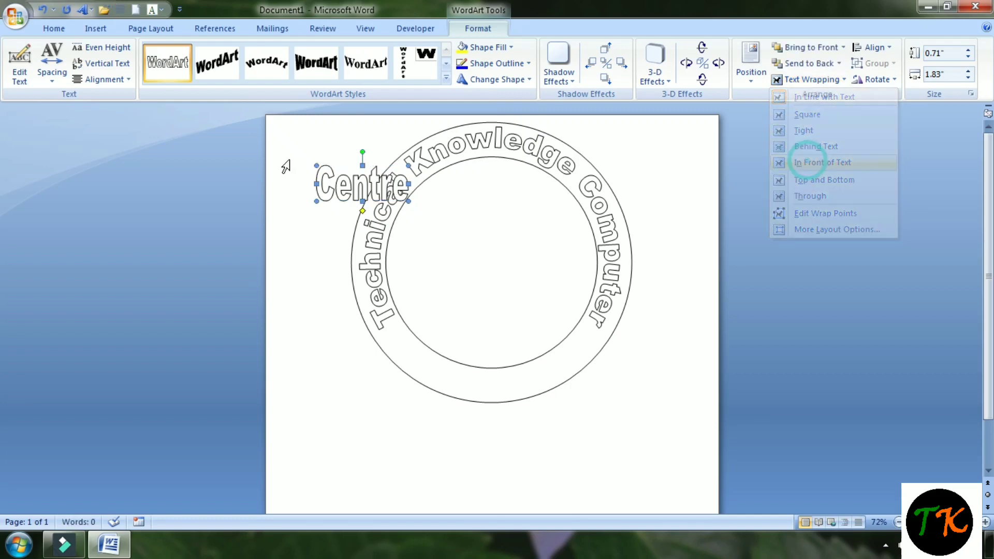
left_click_drag(346, 187, 470, 392)
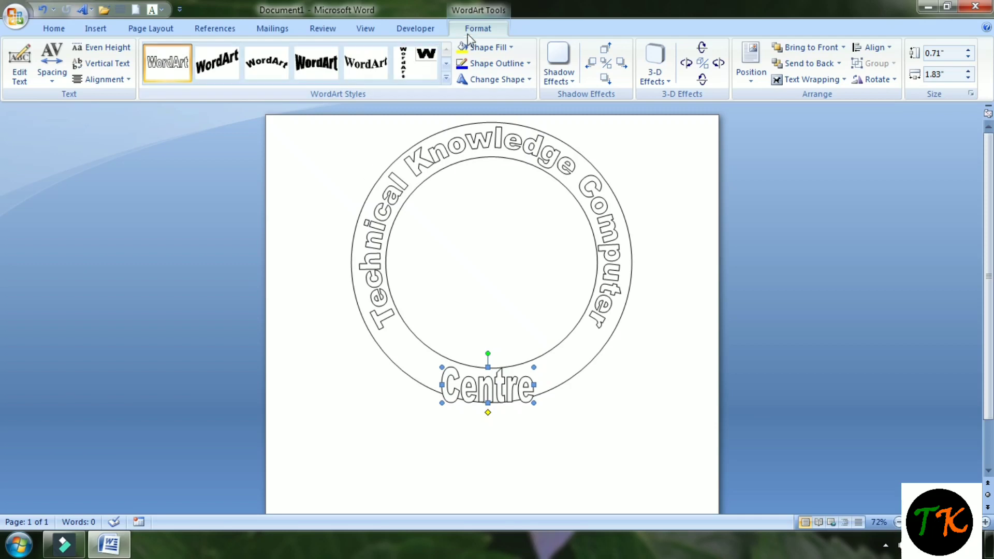
- Bend the Centre WordArt into an Arch Down shape and start widening and deepening its curve
left_click(497, 79)
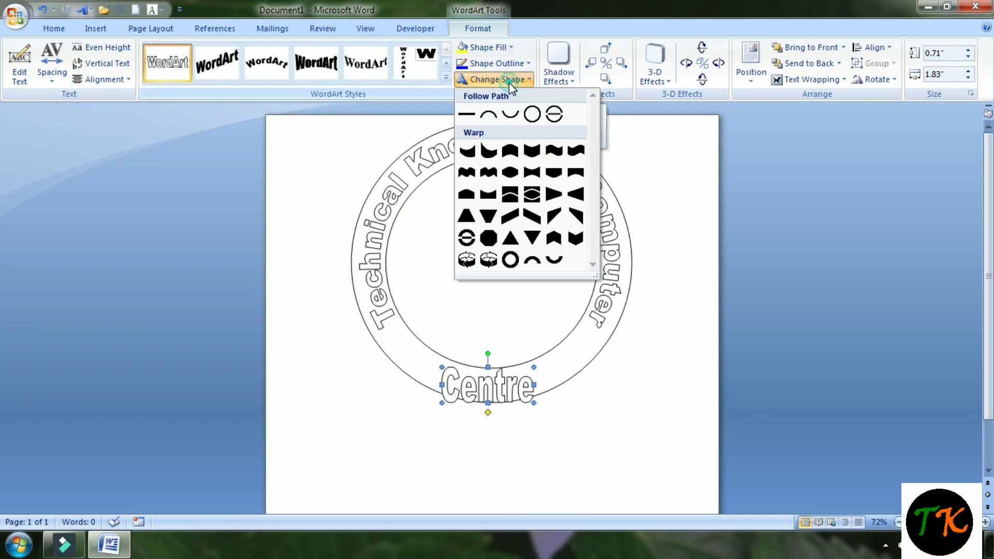
left_click(509, 117)
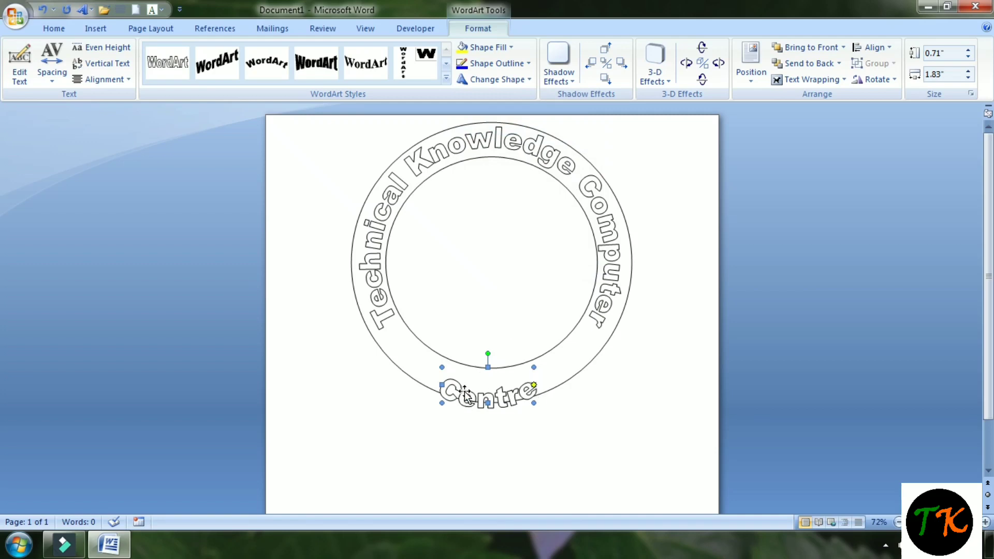
left_click_drag(439, 384, 402, 385)
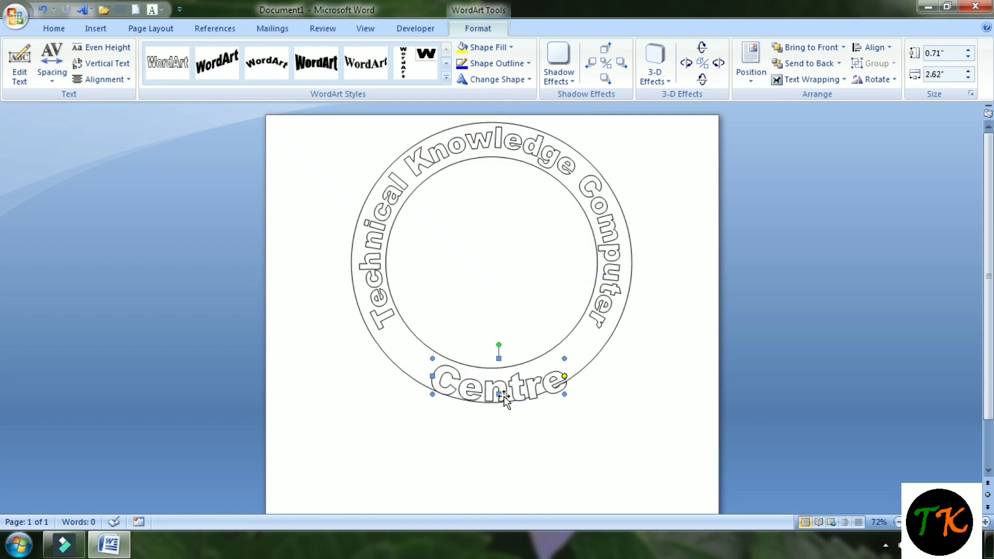
left_click_drag(501, 395, 493, 390)
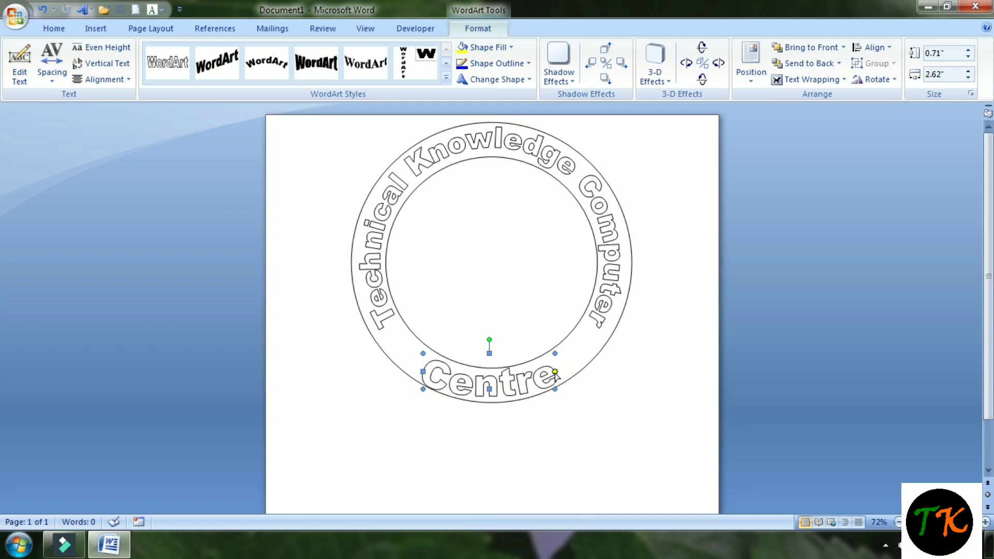
left_click_drag(555, 372, 547, 362)
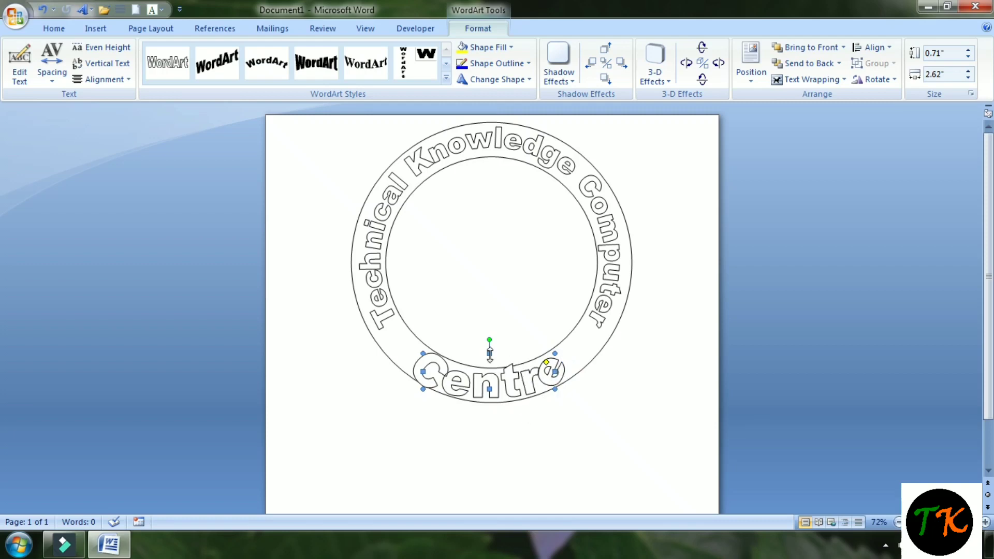
left_click_drag(490, 354, 490, 341)
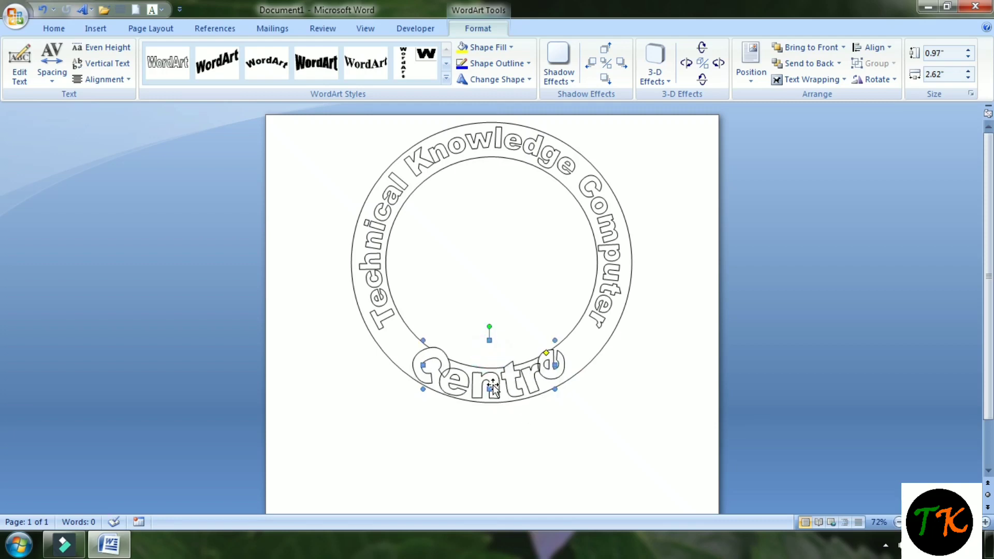
left_click_drag(423, 340, 434, 362)
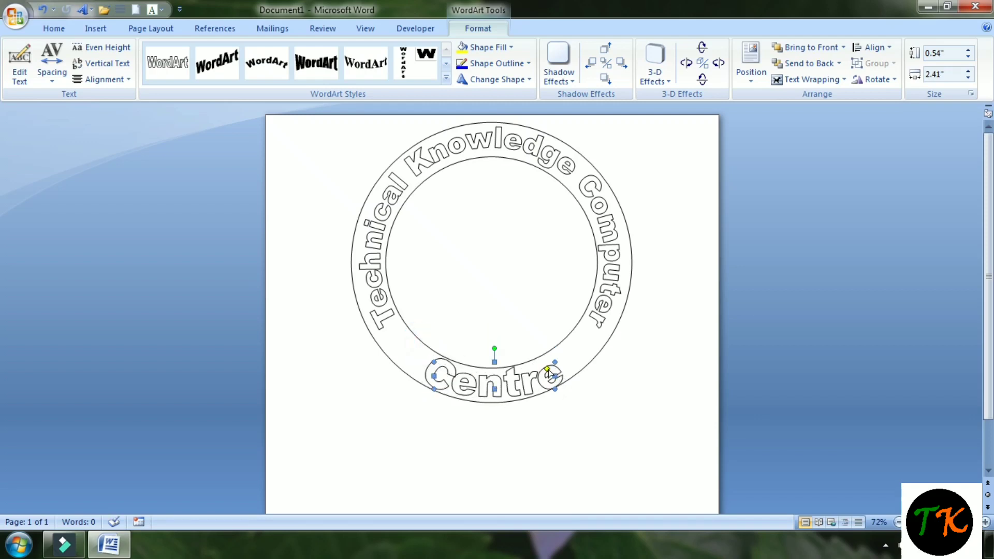
- Flatten and widen Centre's arc and recentre it under the ring
left_click_drag(548, 369, 555, 375)
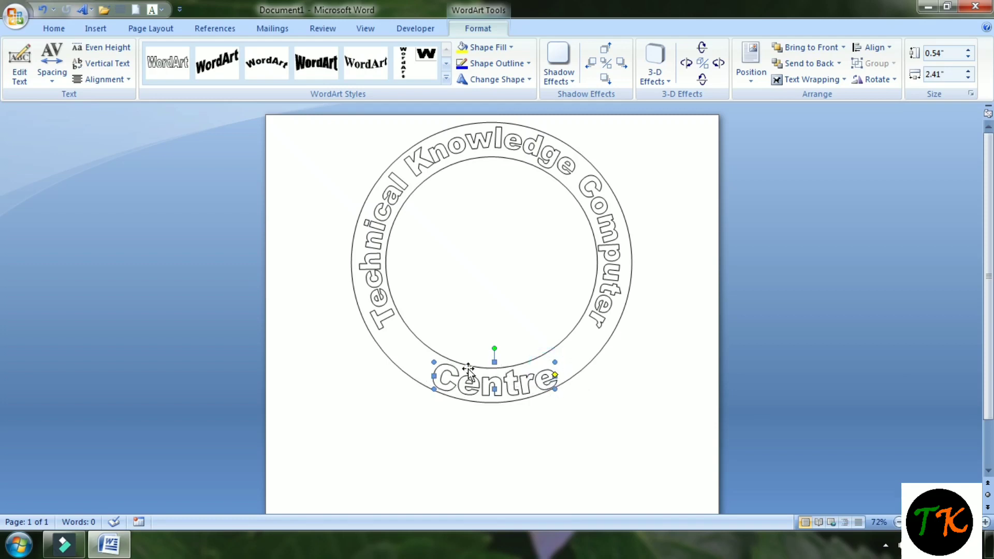
mouse_move(466, 381)
left_mouse_down()
mouse_move(458, 382)
mouse_move(501, 381)
mouse_move(496, 344)
left_mouse_up()
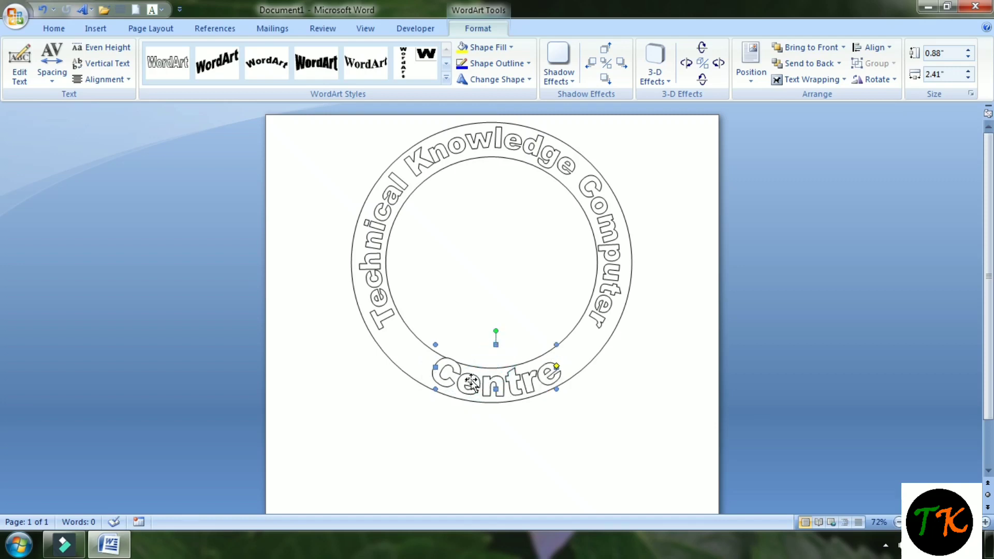
left_click_drag(468, 383, 463, 389)
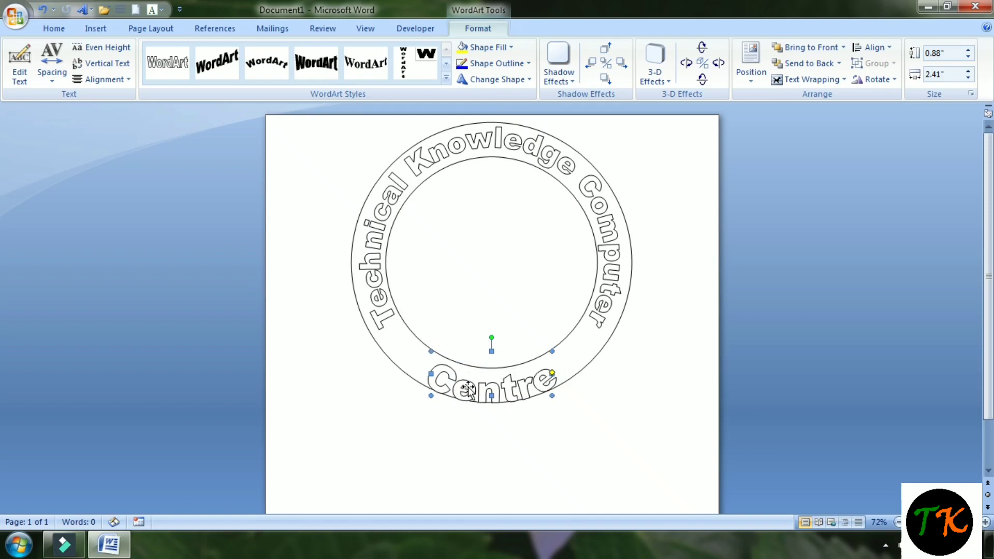
left_click_drag(492, 351, 491, 326)
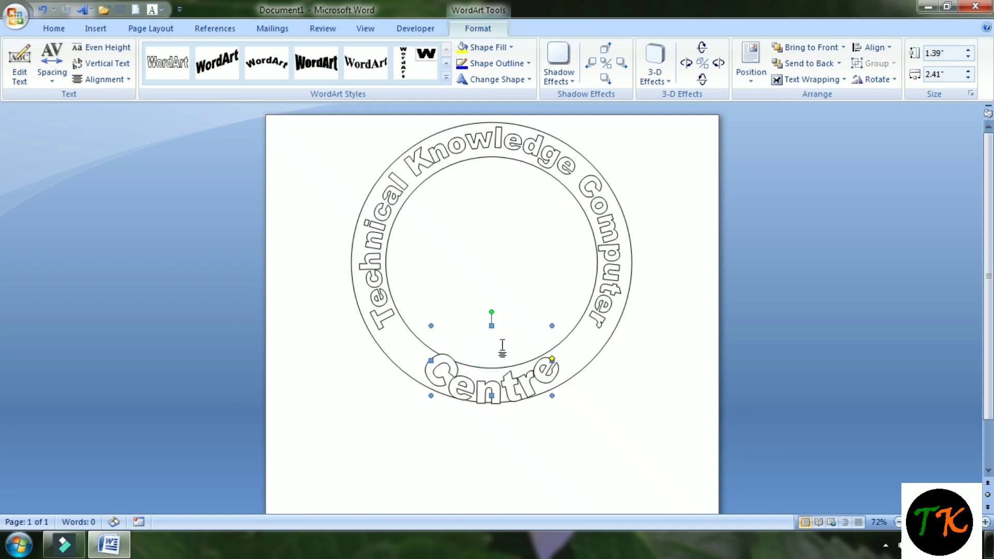
left_click_drag(431, 360, 375, 360)
left_click_drag(462, 386, 485, 386)
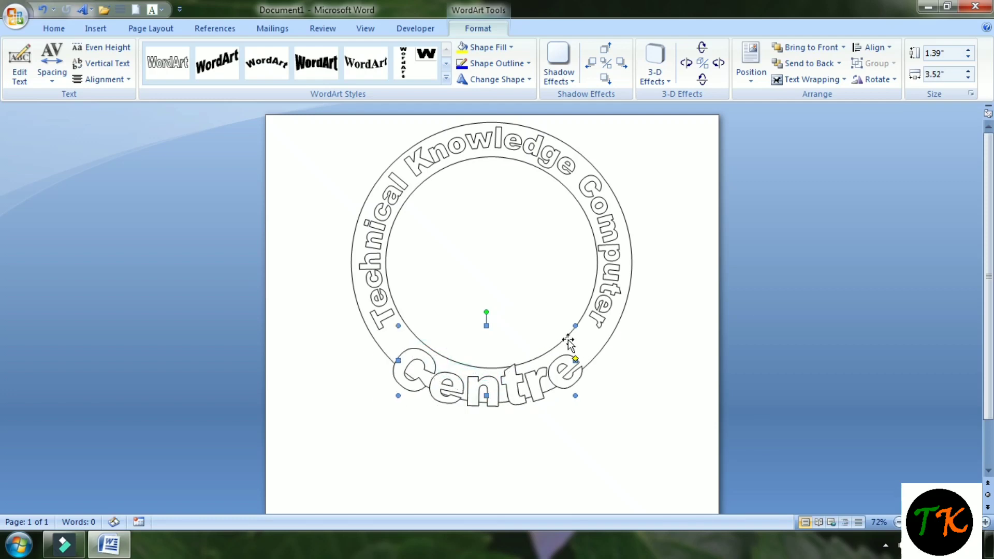
left_click_drag(575, 340, 575, 354)
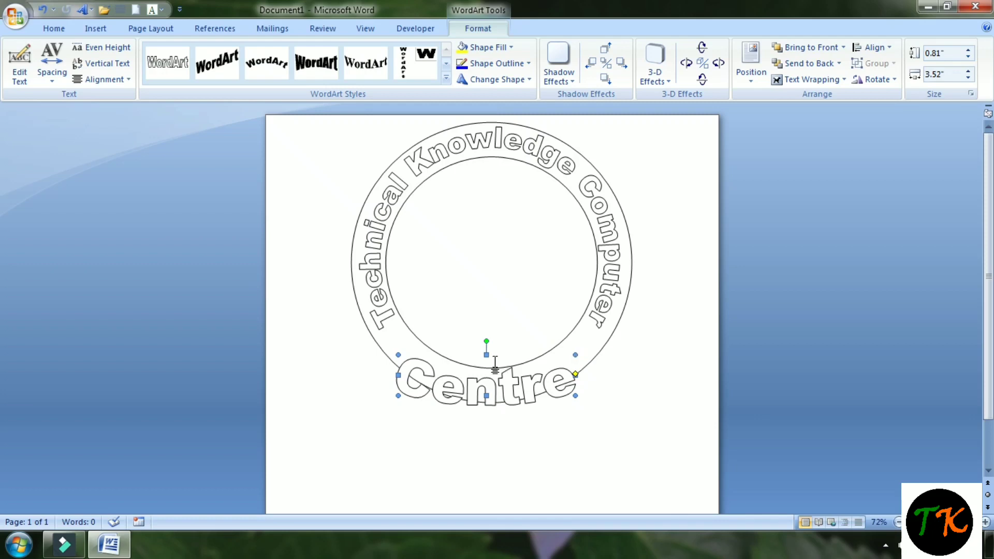
mouse_move(575, 356)
left_mouse_down()
mouse_move(576, 370)
mouse_move(573, 345)
left_mouse_up()
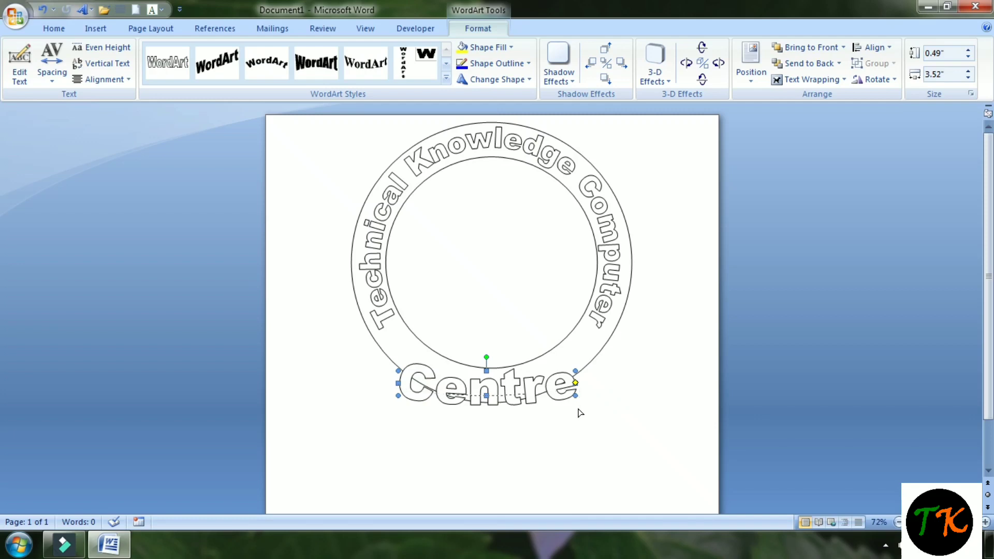
- Fine-tune Centre to 1.01" × 2.73" so it follows the bottom of the ring band
mouse_move(577, 381)
left_mouse_down()
mouse_move(578, 371)
mouse_move(574, 381)
left_mouse_up()
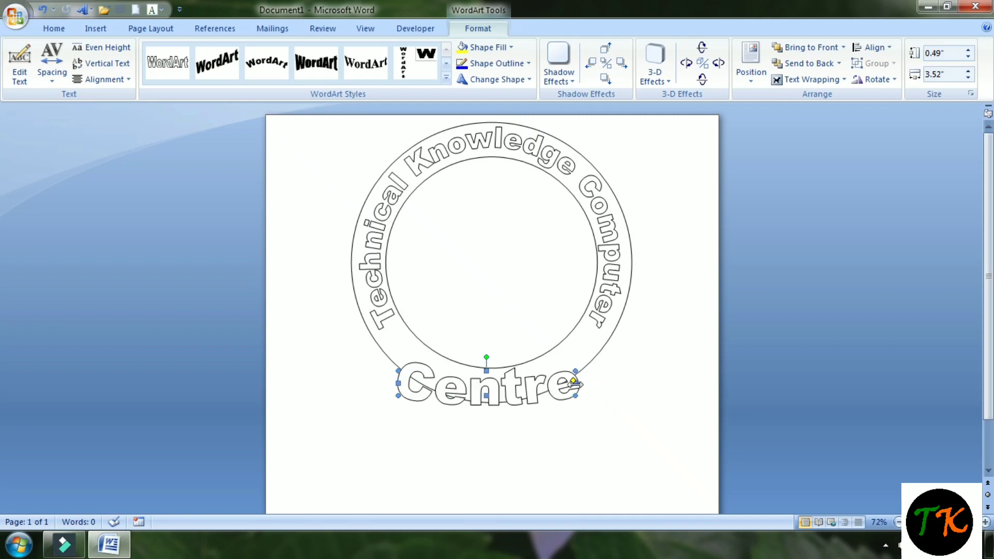
left_click_drag(486, 369, 486, 355)
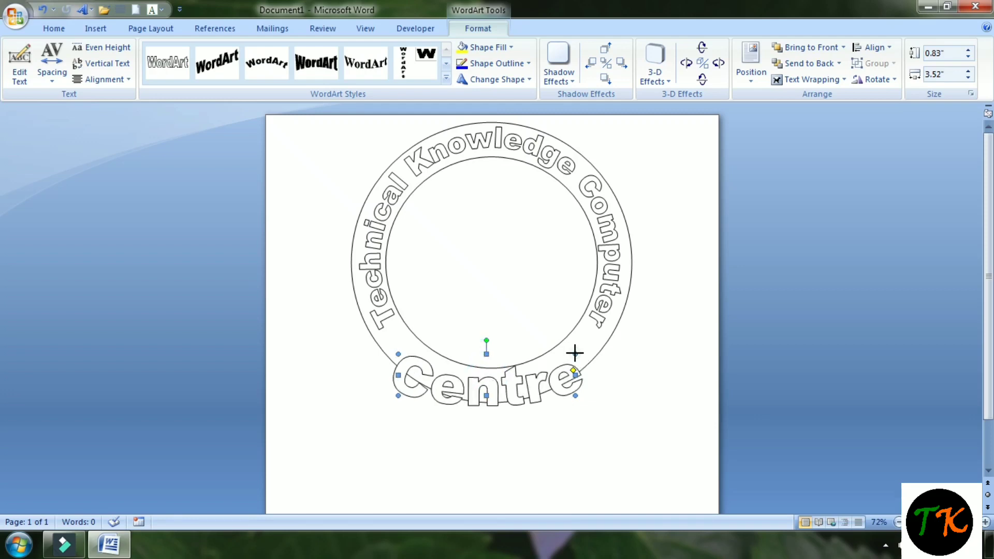
mouse_move(574, 354)
left_mouse_down()
mouse_move(576, 365)
mouse_move(498, 381)
mouse_move(490, 409)
mouse_move(493, 360)
left_mouse_up()
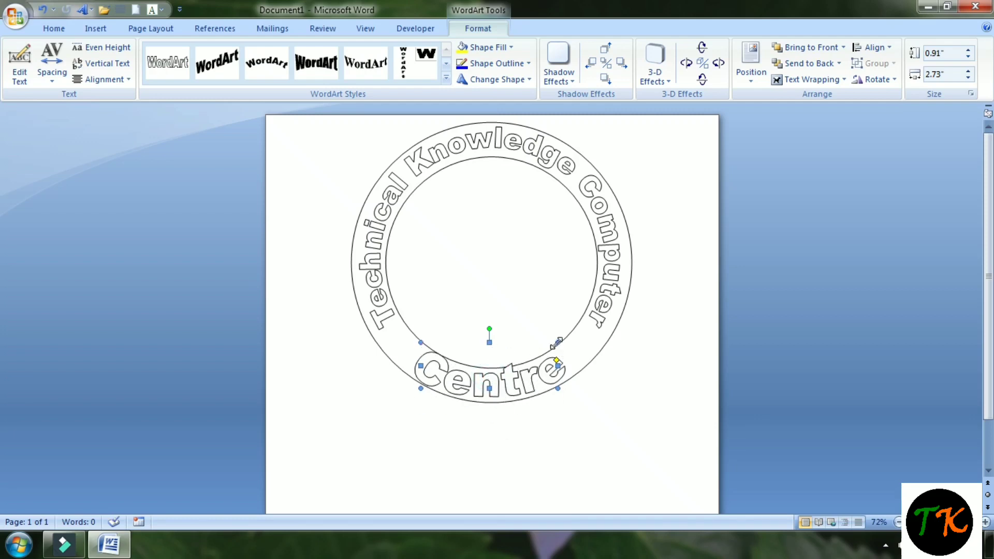
left_click_drag(556, 343, 555, 354)
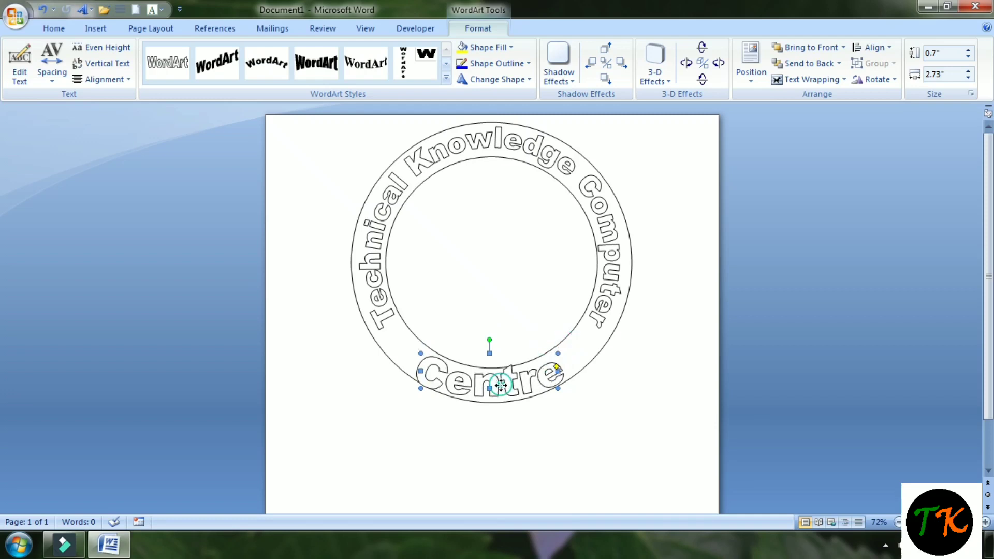
left_click_drag(500, 384, 502, 388)
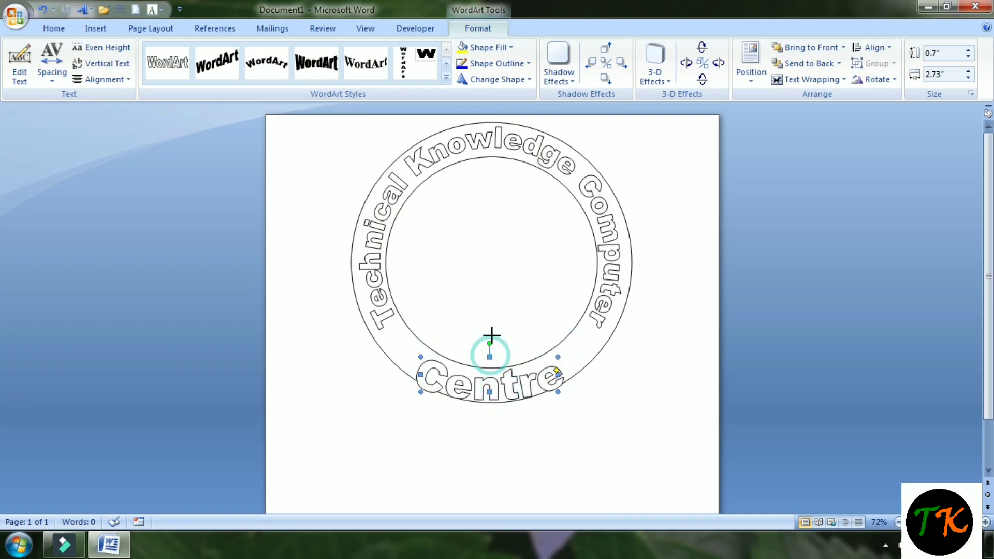
left_click_drag(491, 335, 490, 341)
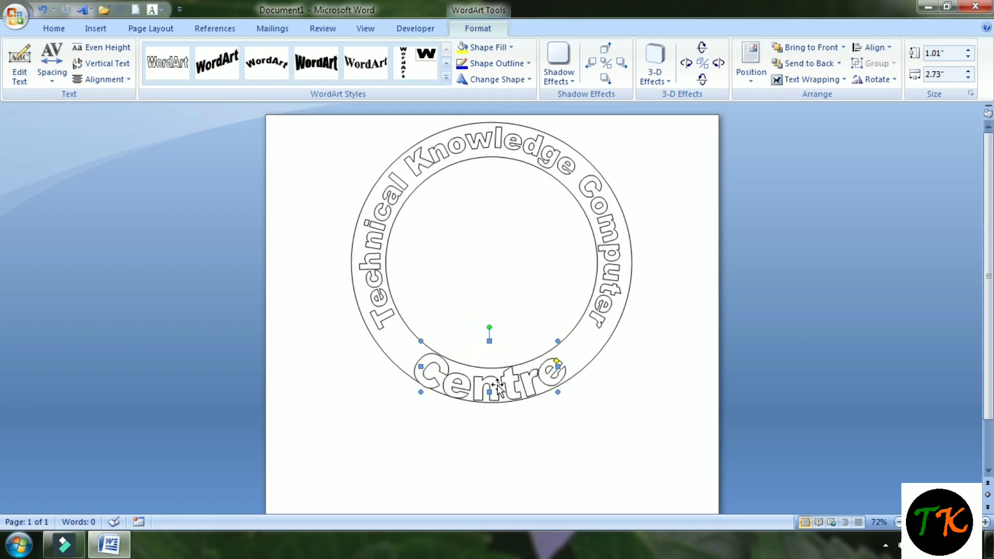
left_click_drag(497, 397, 500, 384)
left_click(560, 434)
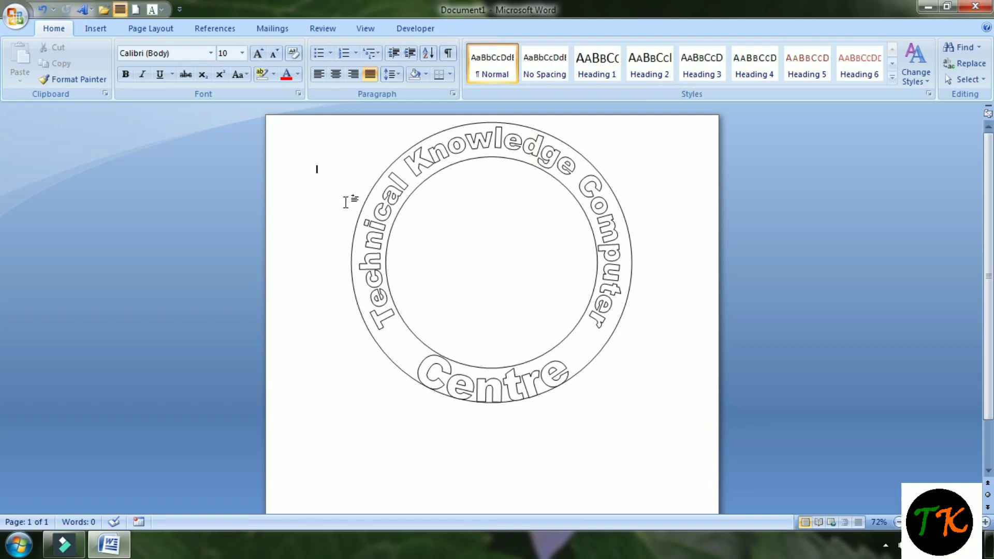
- Choose the Down Ribbon shape from Stars and Banners in the Shapes gallery
left_click(95, 30)
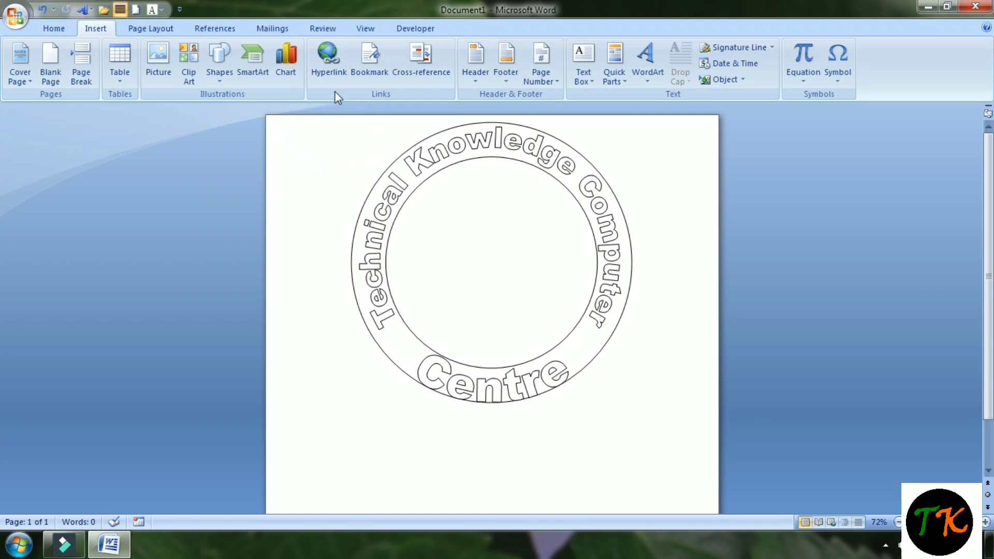
left_click(220, 73)
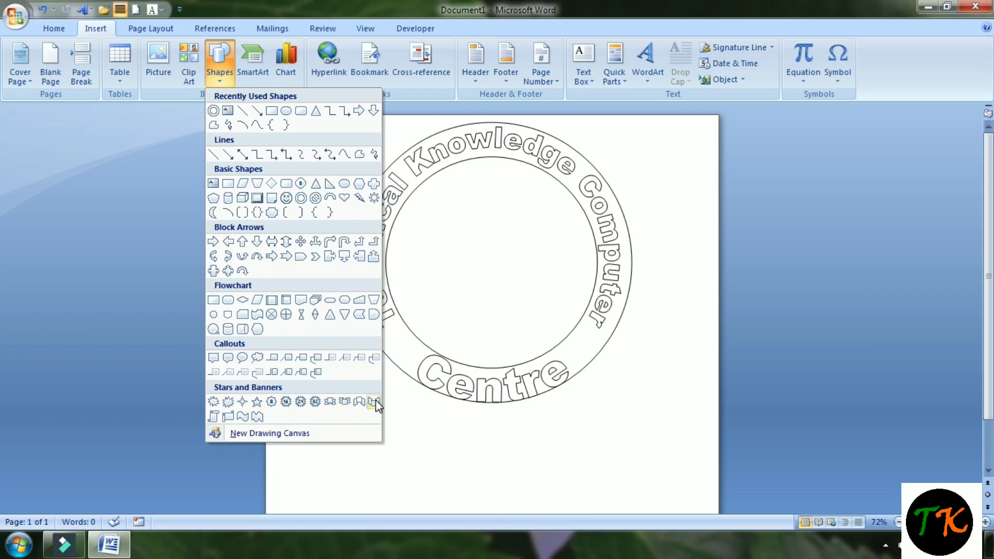
left_click(330, 401)
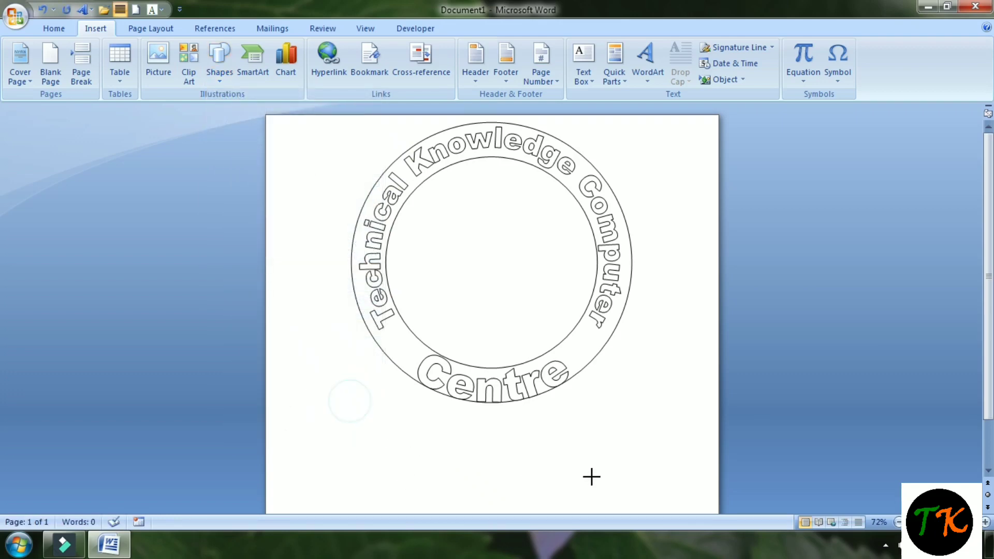
scroll(652, 497, "down", 2)
- Draw a 1.06" × 5.99" Down Ribbon below the circle and nudge it left to centre it
left_click_drag(351, 340, 652, 394)
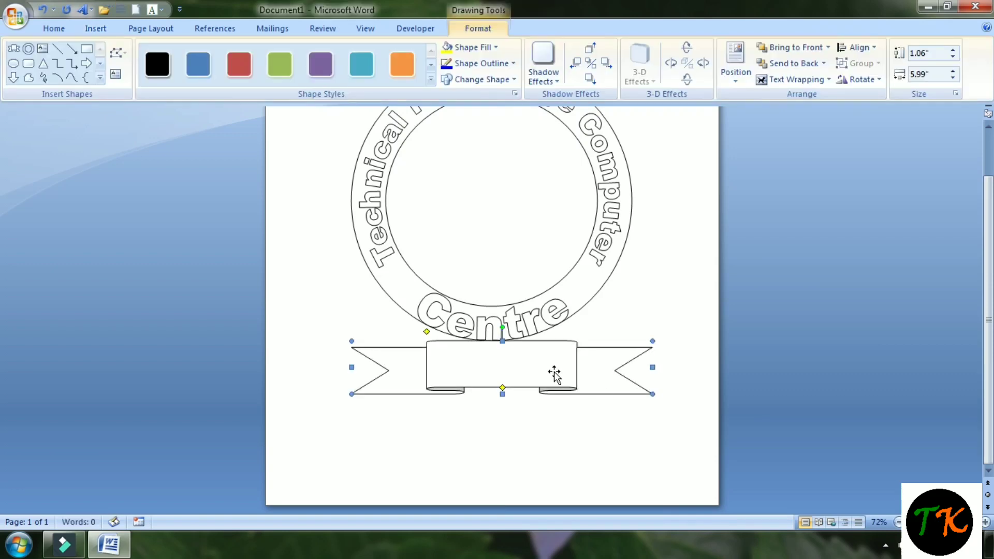
left_click_drag(553, 373, 540, 373)
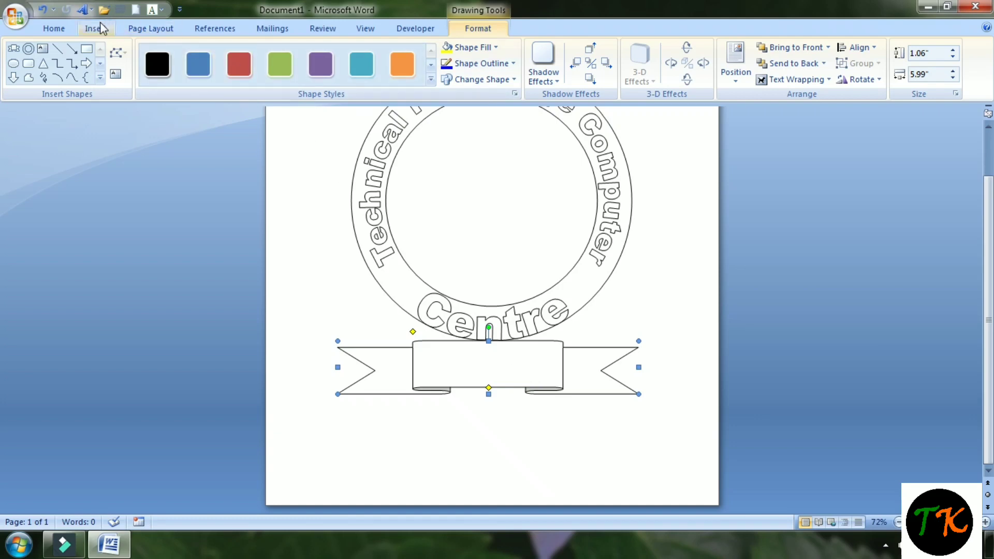
left_click(100, 77)
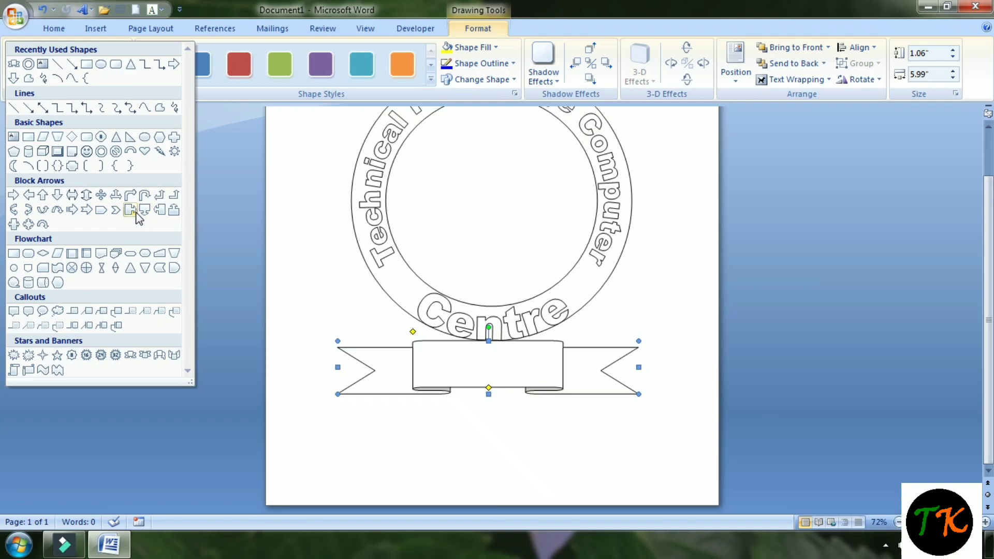
left_click(482, 79)
left_click(481, 80)
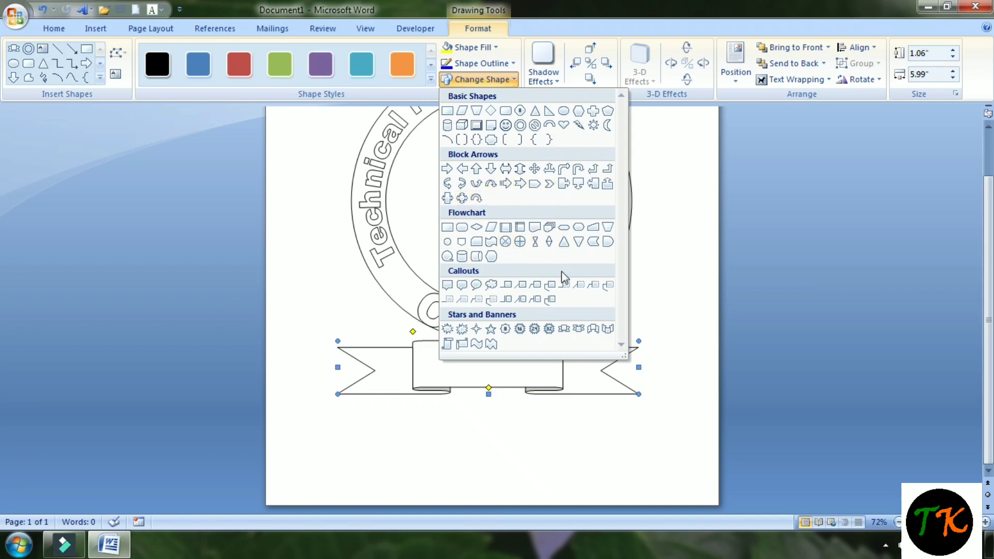
- Try several banner styles: ribbons, horizontal scroll, wave and double wave
left_click(580, 329)
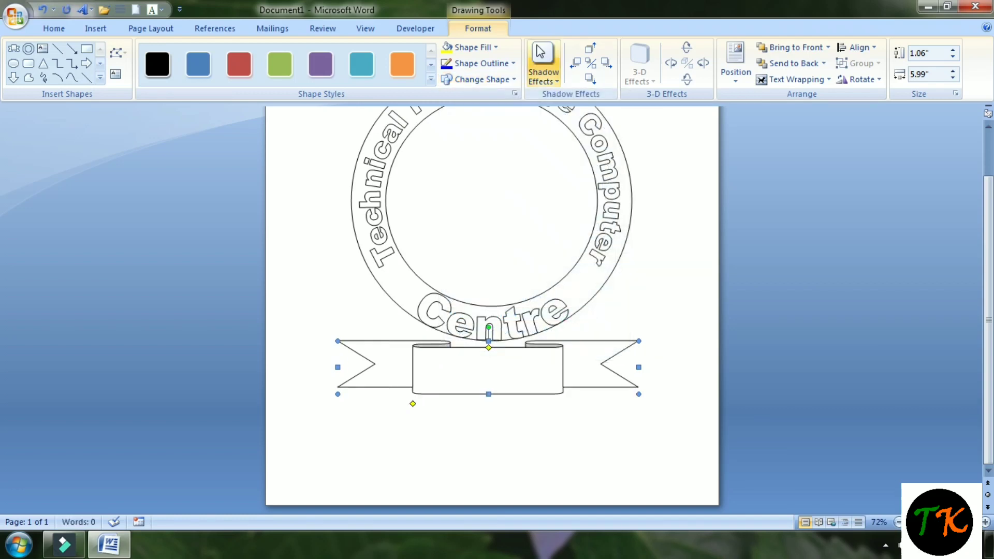
left_click(502, 82)
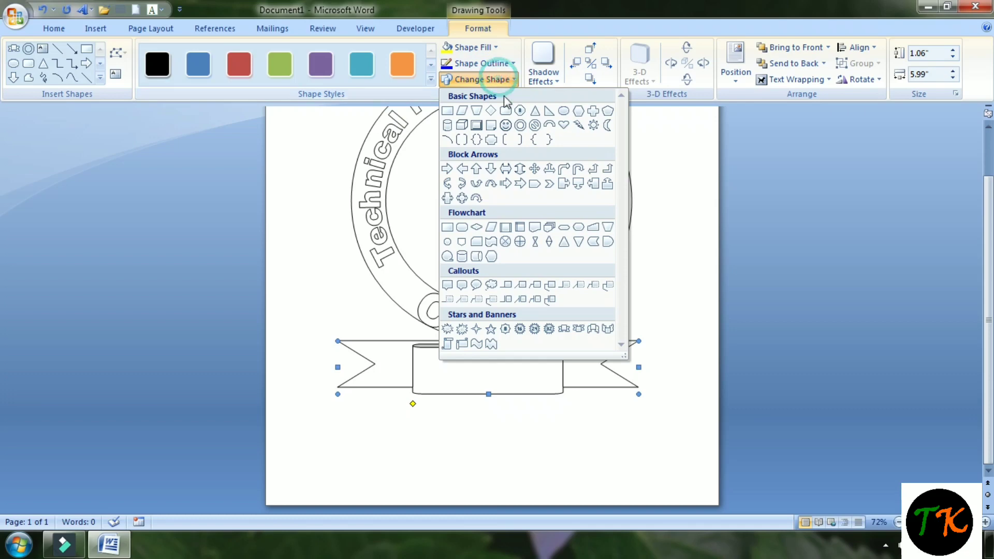
left_click(594, 330)
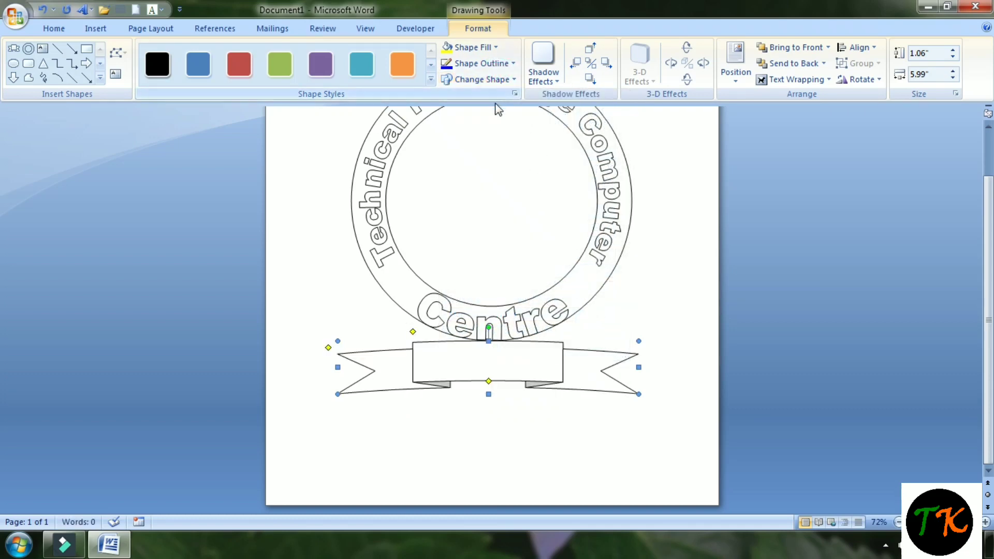
left_click(497, 80)
left_click(608, 330)
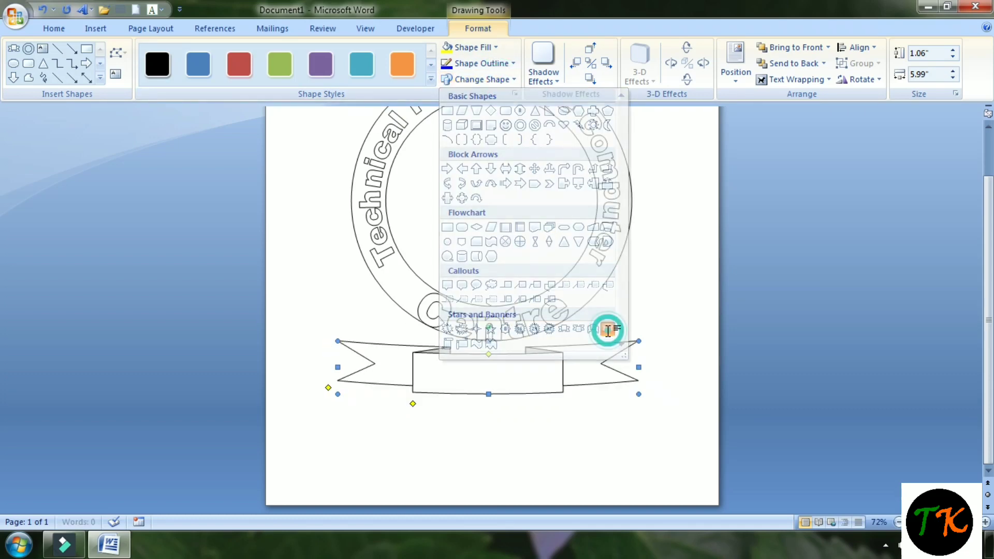
left_click(477, 80)
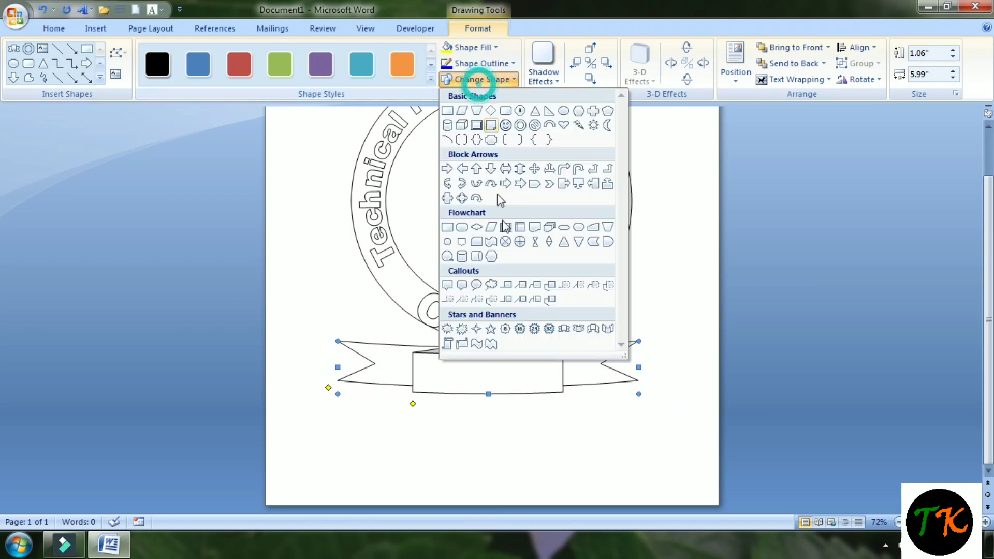
left_click(462, 344)
left_click(479, 79)
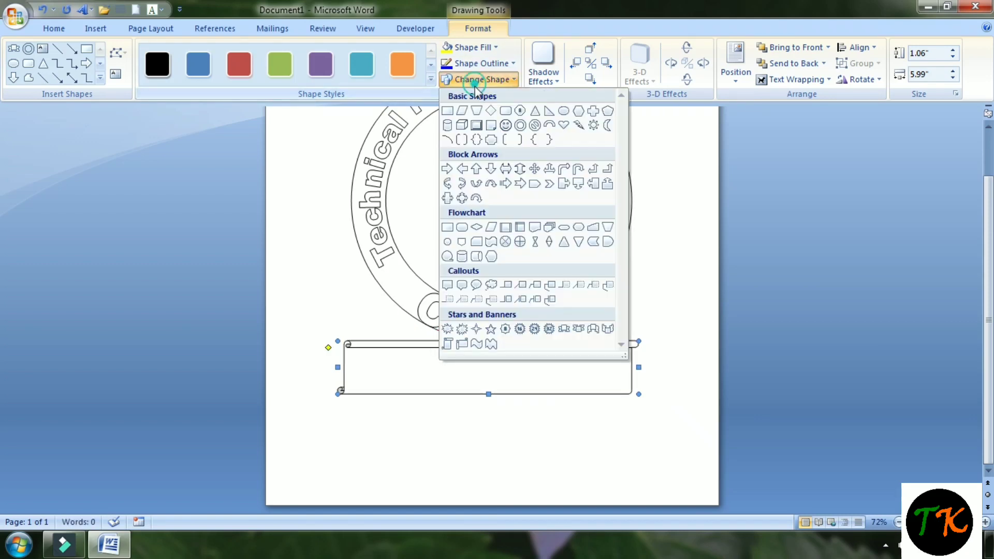
left_click(471, 340)
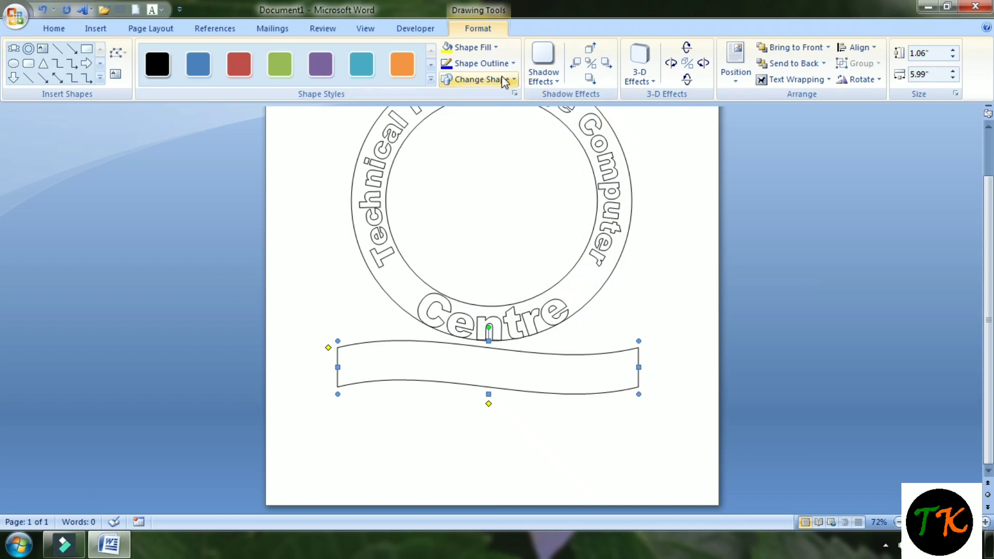
left_click(482, 80)
left_click(488, 346)
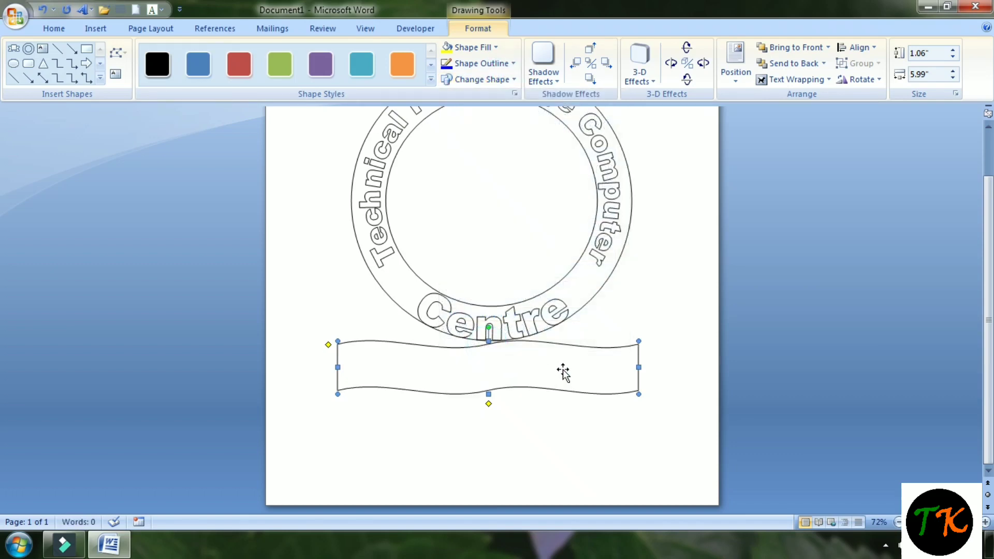
scroll(480, 274, "up", 1)
scroll(535, 305, "up", 1)
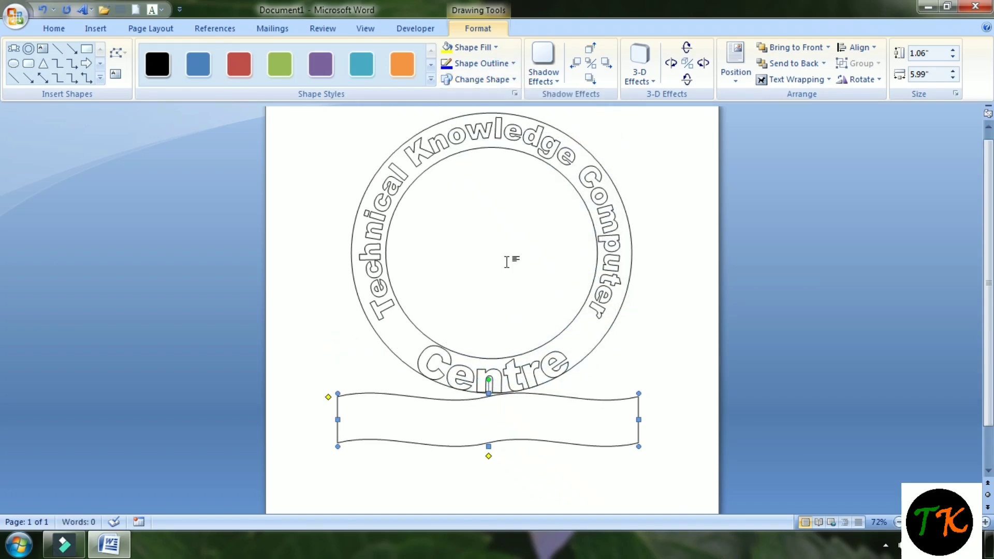
- Settle on the Up Ribbon shape and shift it slightly right under the circle
left_click(460, 79)
left_click(462, 344)
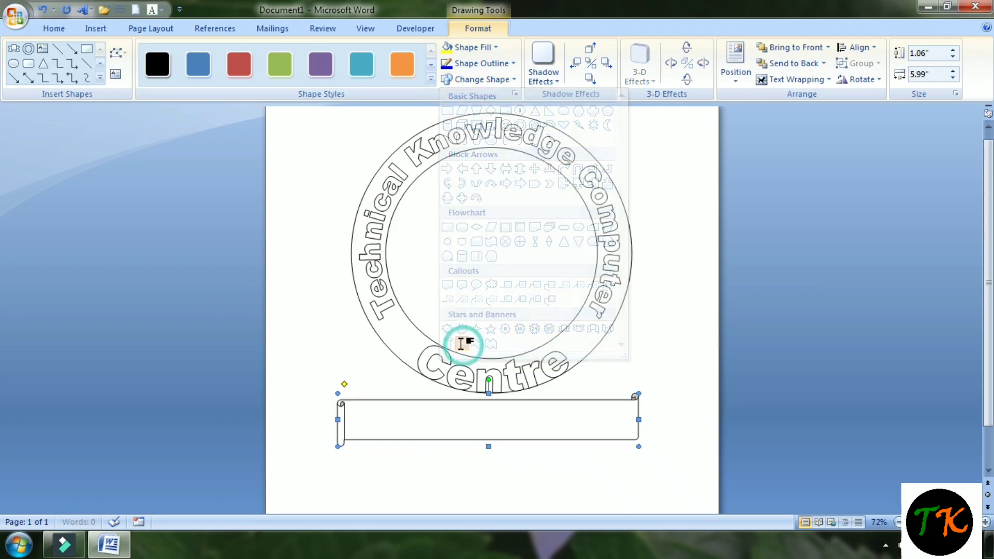
left_click(479, 80)
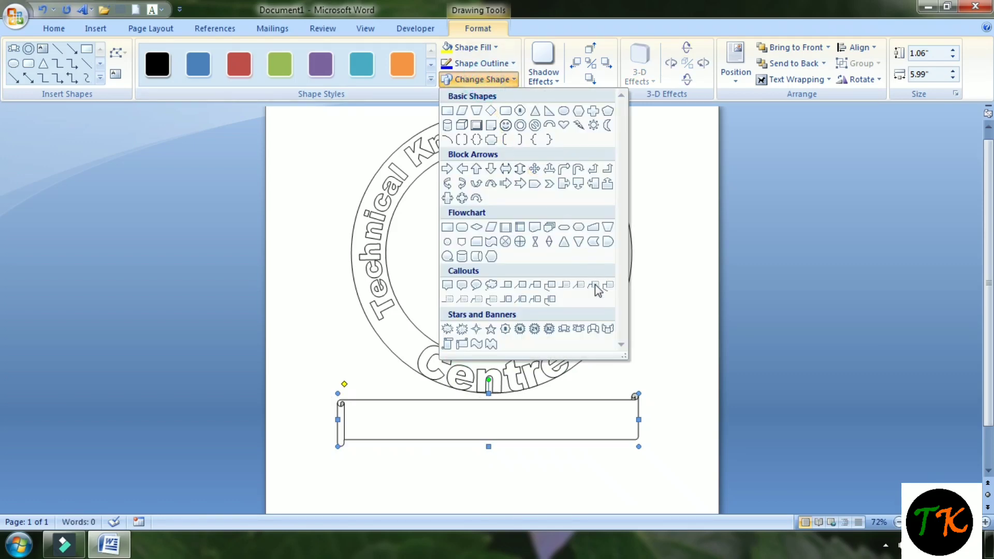
left_click(579, 329)
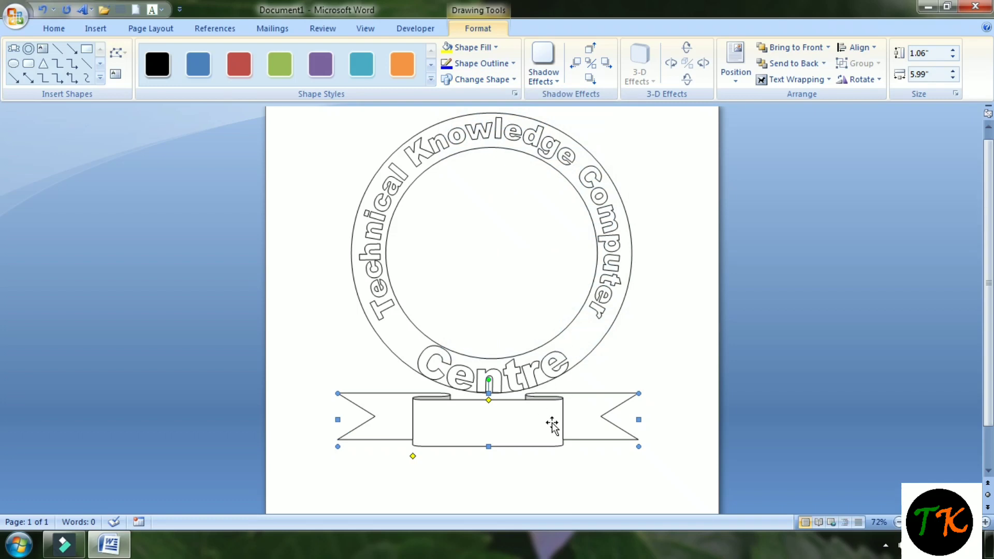
left_click_drag(552, 424, 557, 424)
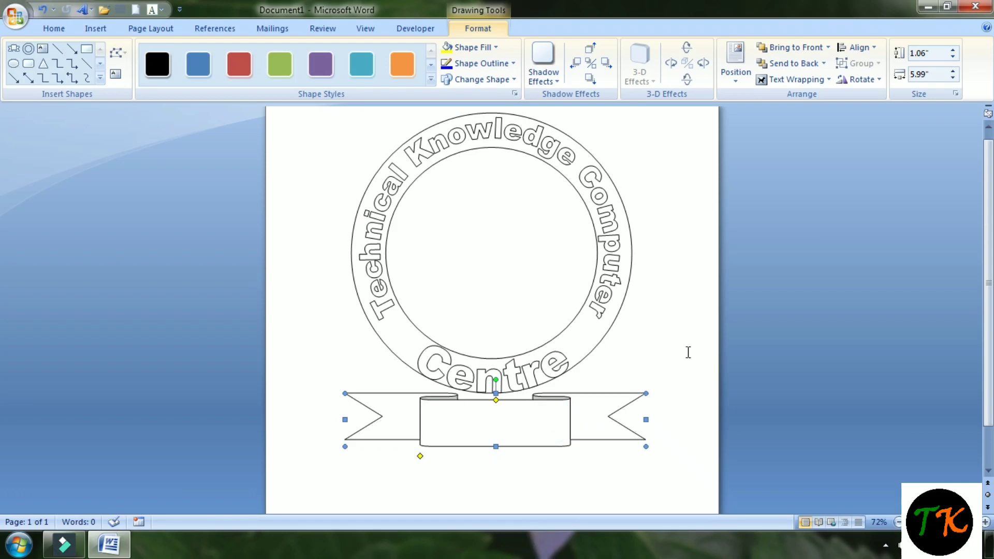
left_click(689, 352)
- Insert first-style WordArt reading 'Tutorial'
right_click(510, 436)
left_click(467, 428)
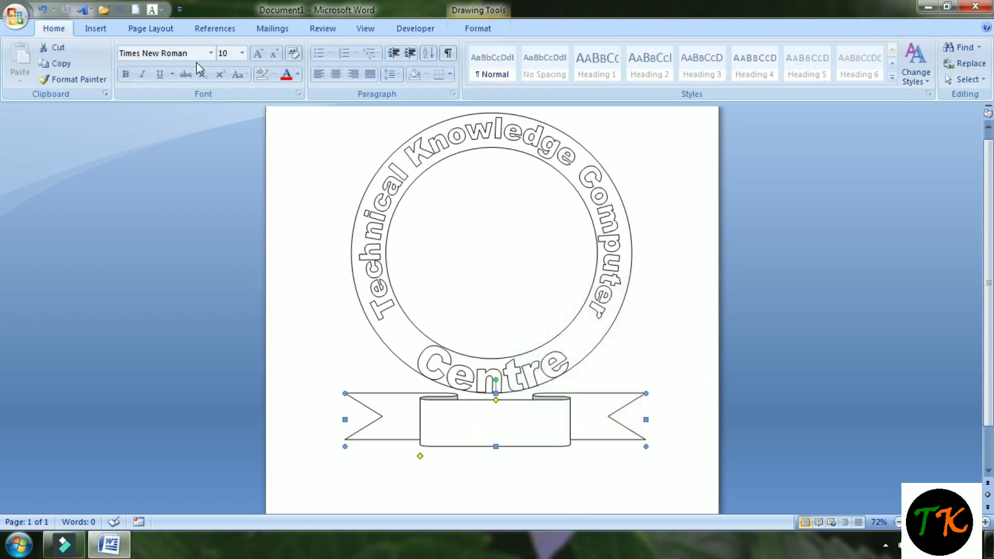
left_click(96, 28)
left_click(648, 62)
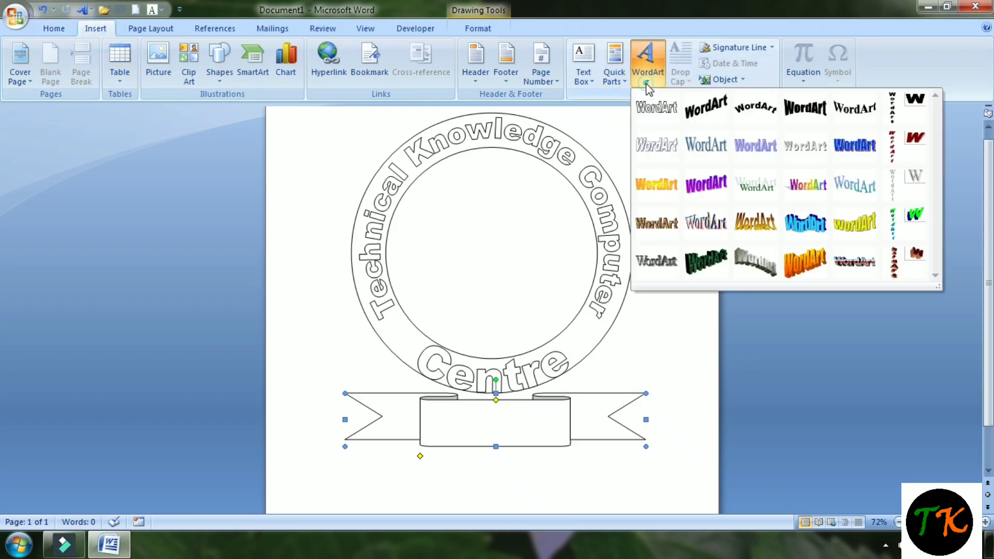
left_click(651, 112)
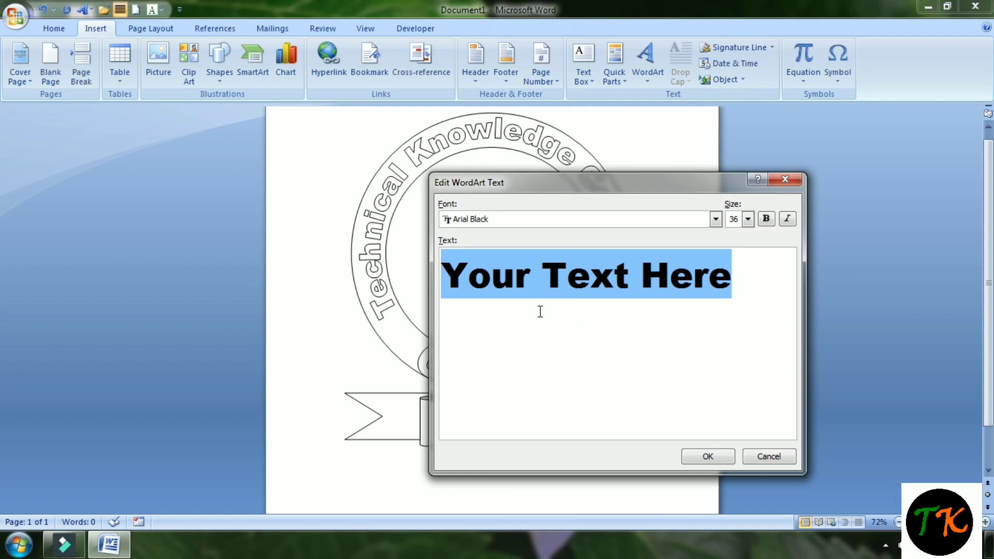
type("t")
key("BackSpace")
type("Tu")
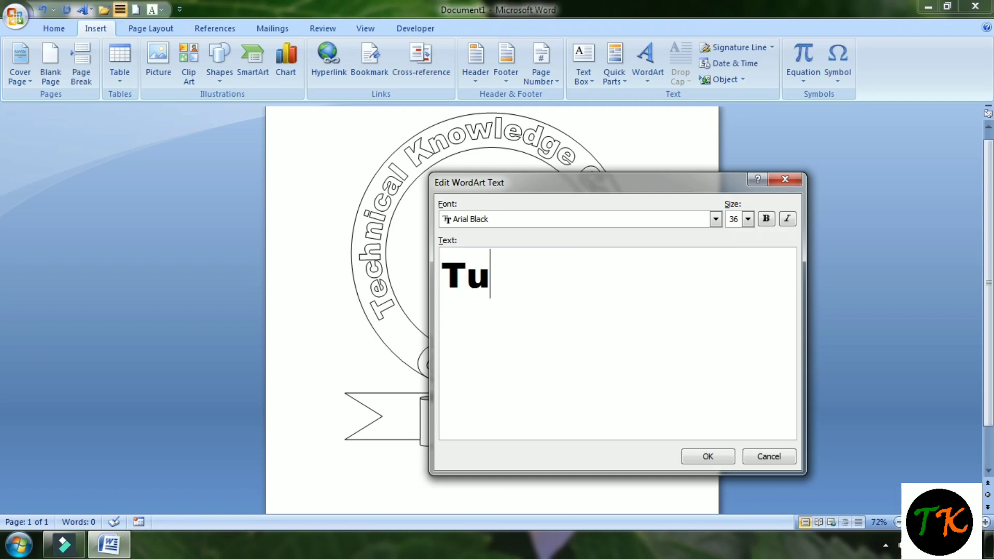
type("to")
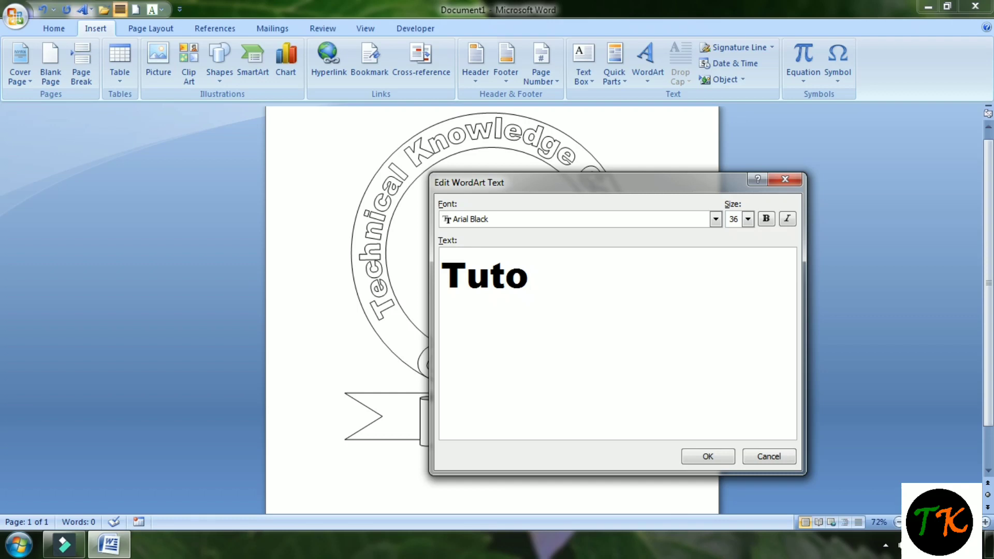
type("rial")
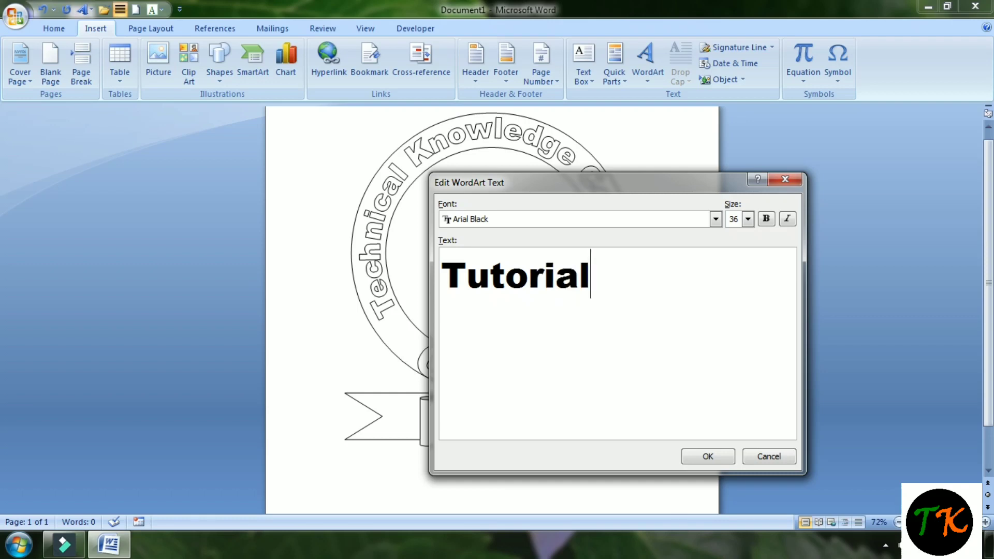
left_click(707, 456)
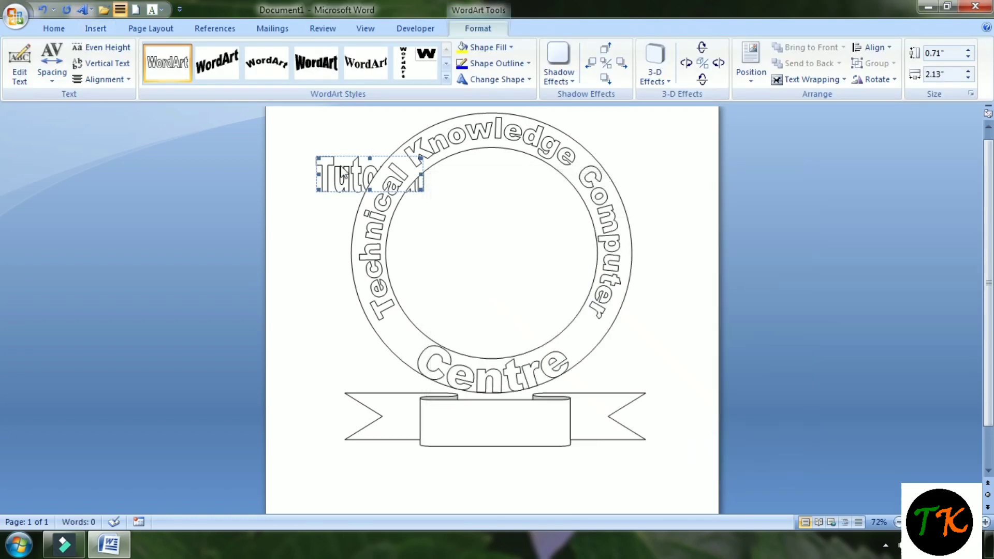
- Float Tutorial in front of text, centre it on the banner and widen it to 2.84"
left_click(812, 79)
left_click(793, 162)
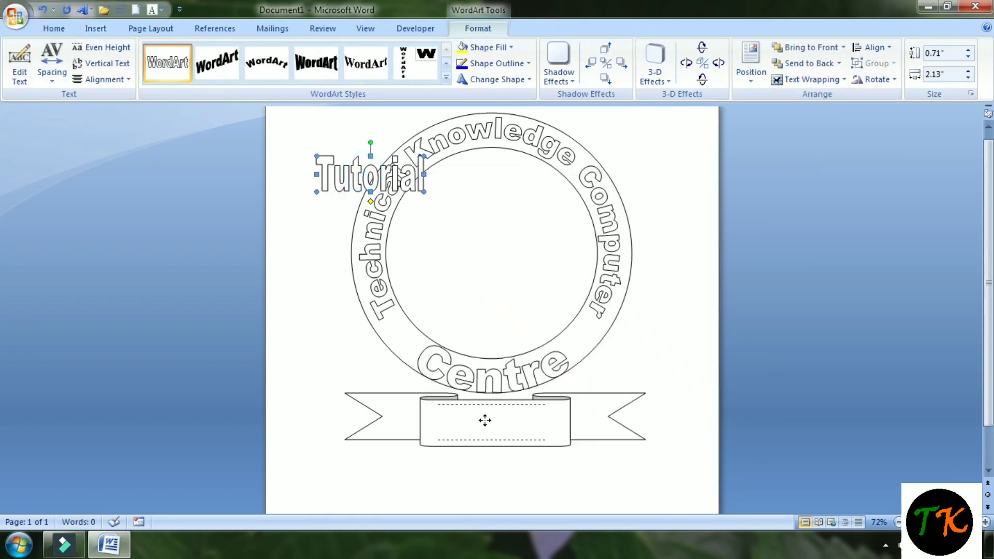
left_click_drag(363, 172, 485, 421)
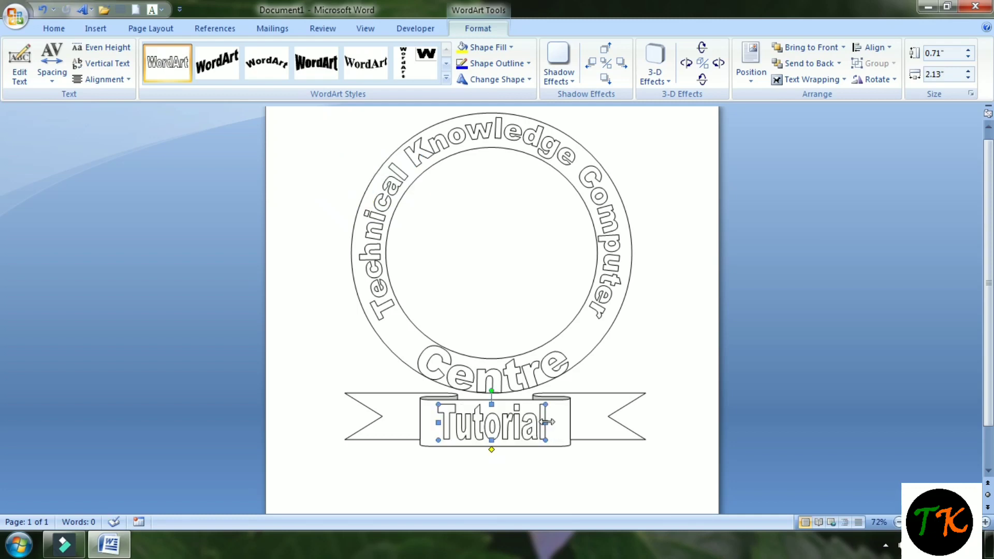
left_click_drag(547, 422, 562, 422)
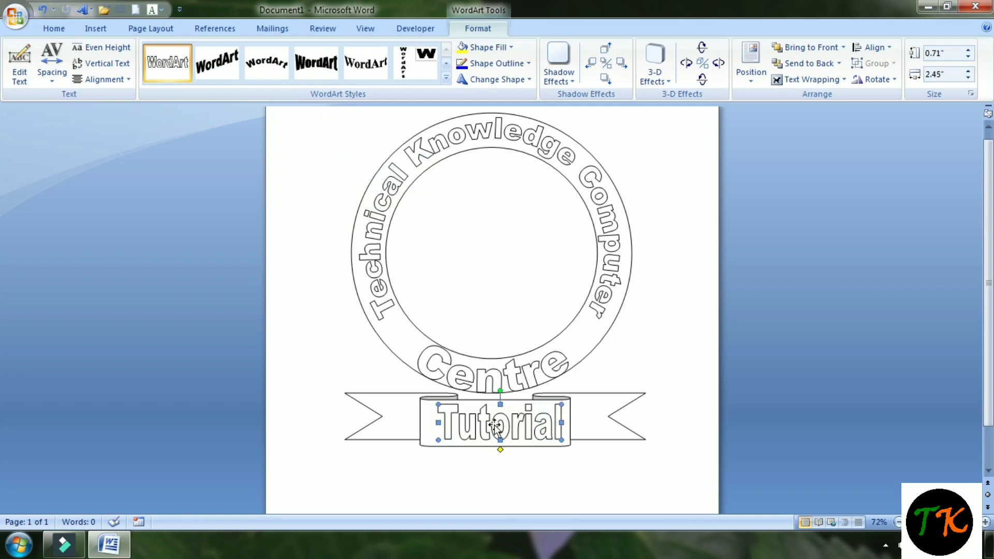
left_click_drag(439, 422, 430, 422)
left_click_drag(562, 422, 569, 422)
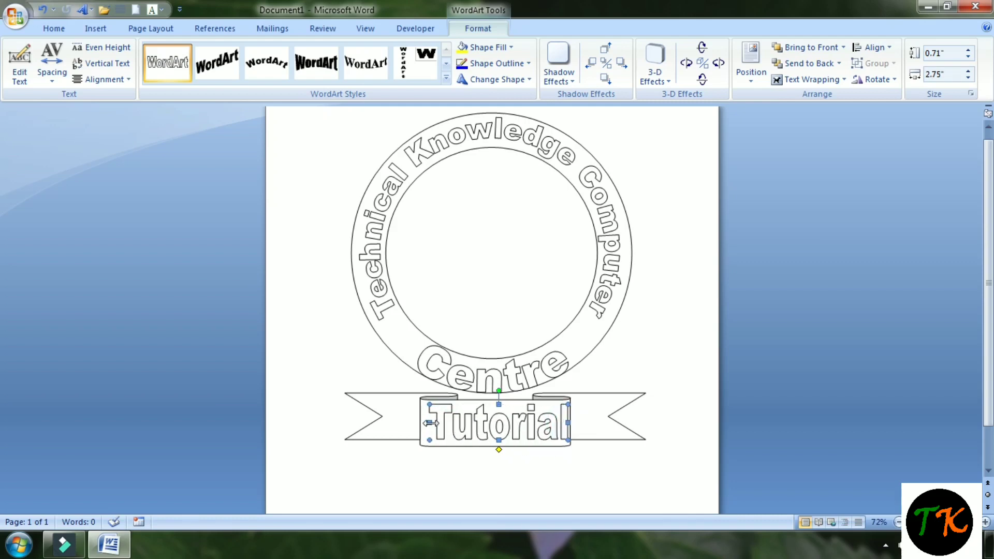
left_click_drag(430, 423, 425, 423)
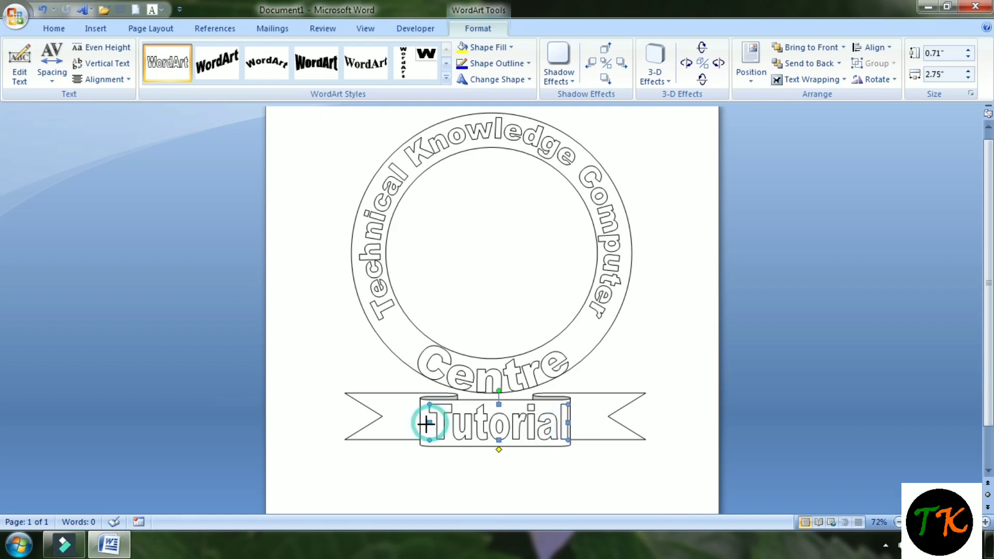
left_click(616, 386)
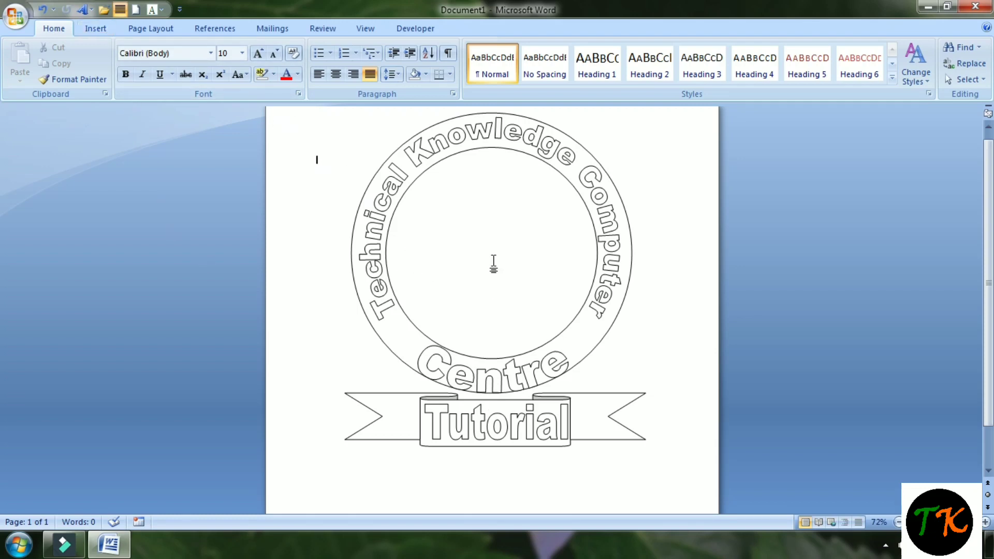
- Search clip art for COMPUTER and insert the computer picture
left_click(99, 31)
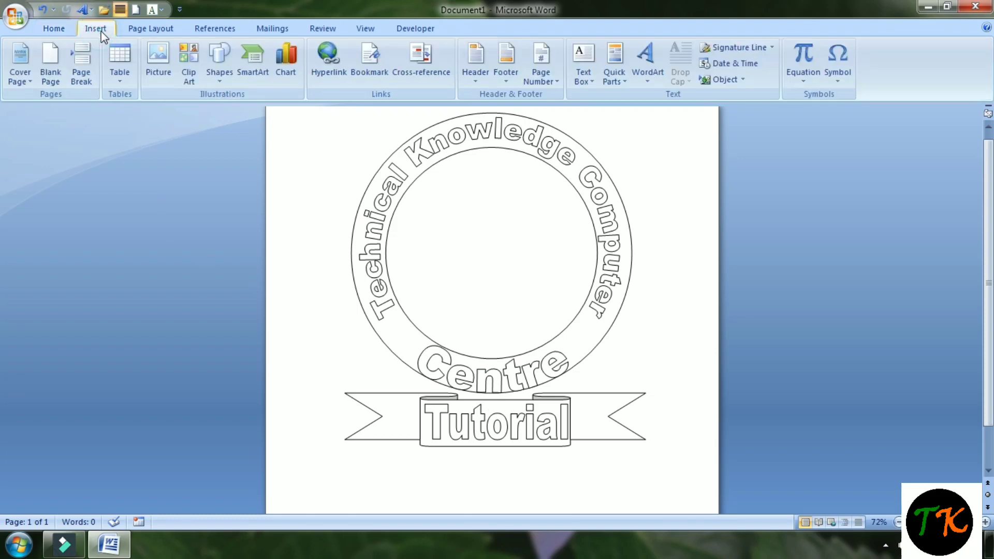
left_click(190, 72)
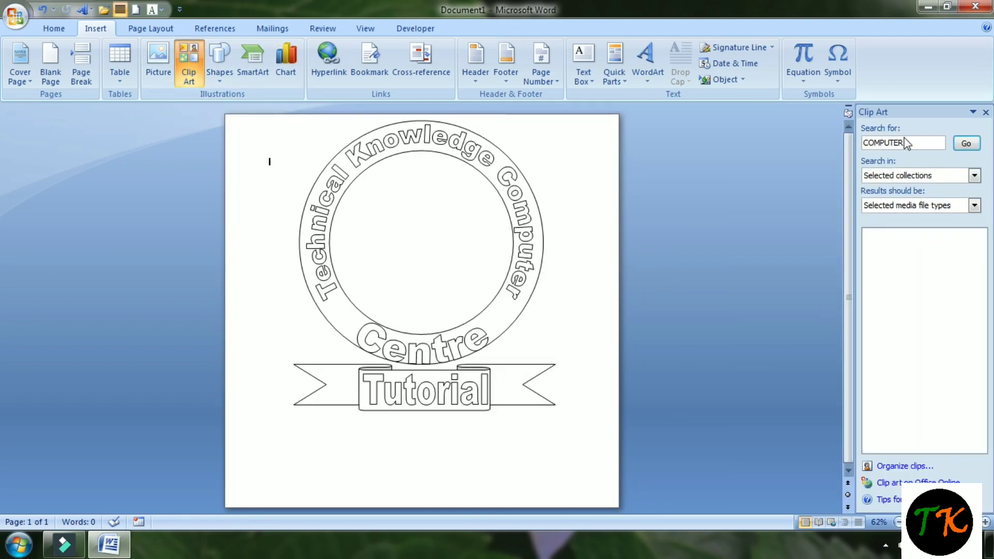
left_click_drag(867, 144, 904, 144)
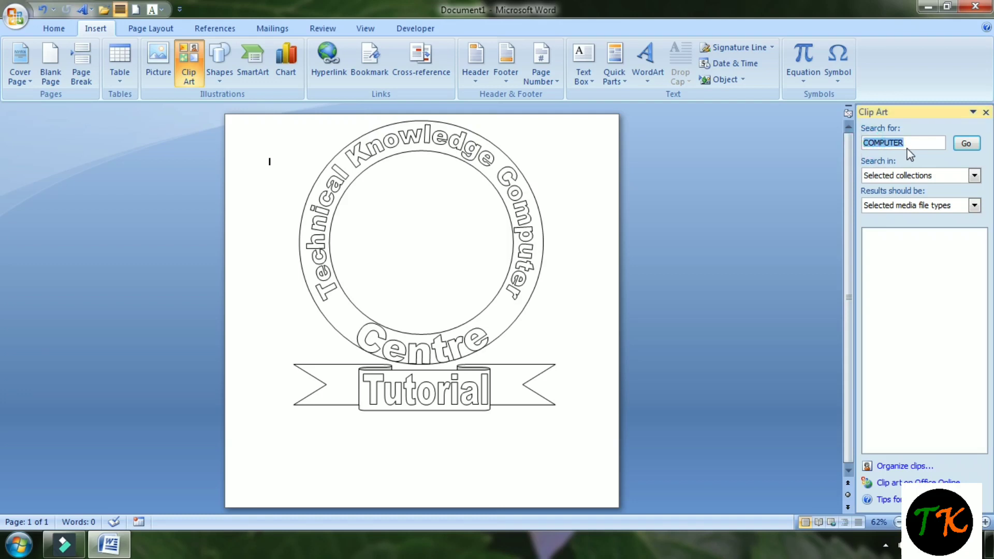
left_click(965, 144)
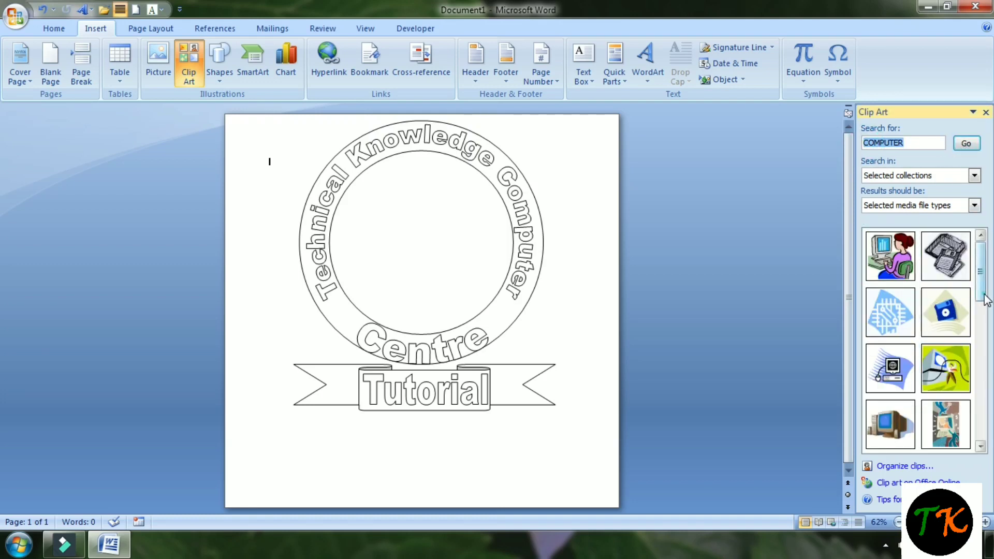
mouse_move(985, 300)
left_mouse_down()
mouse_move(988, 342)
mouse_move(987, 311)
left_mouse_up()
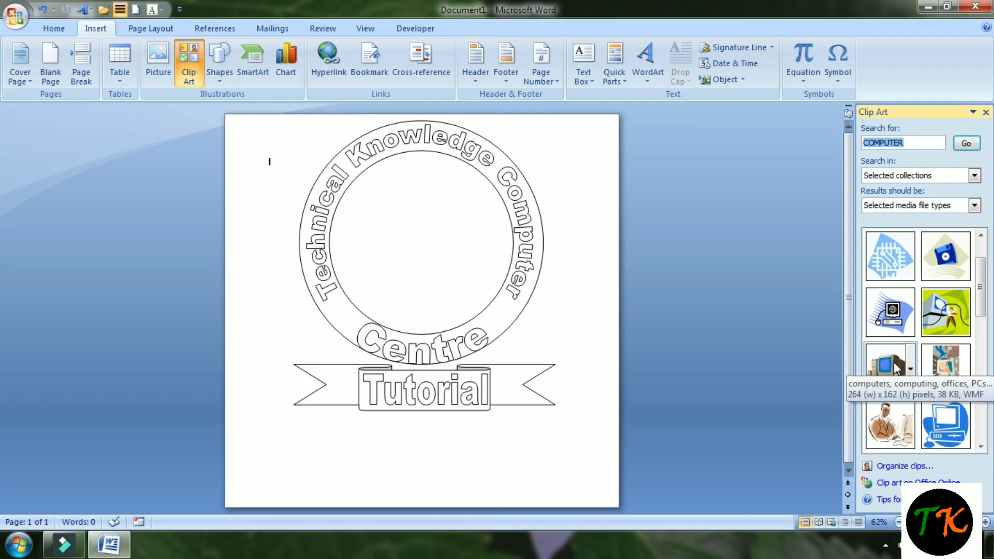
mouse_move(890, 313)
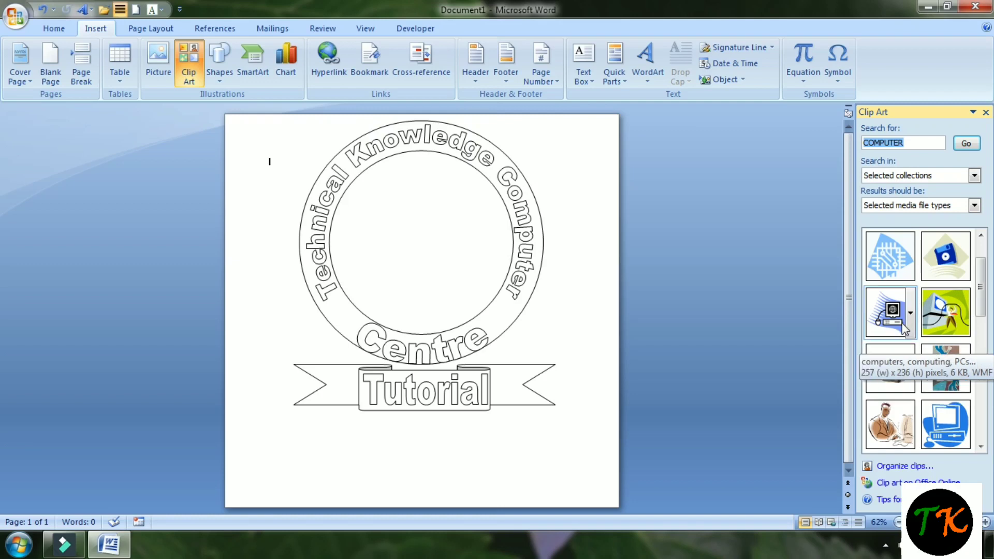
left_click(889, 368)
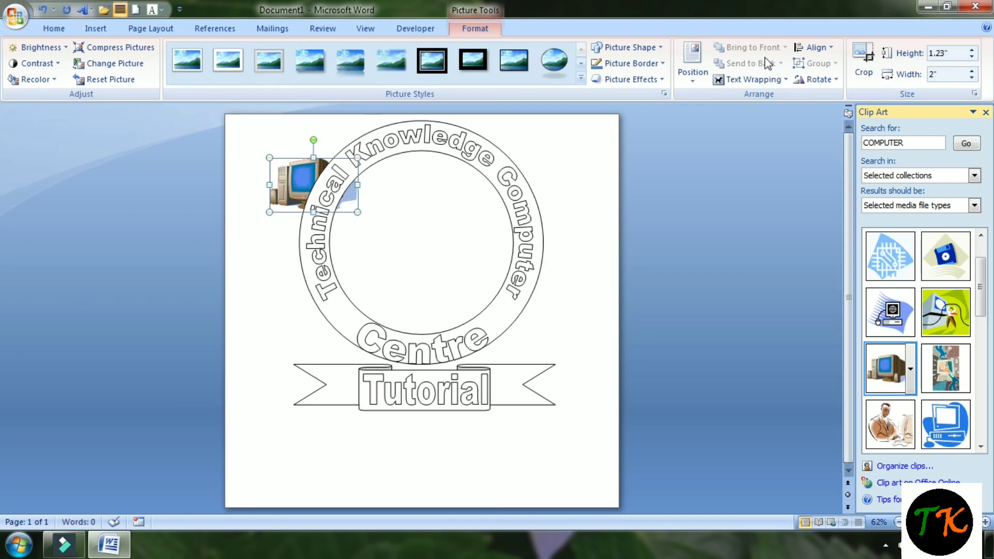
- Move the picture into the ring, enlarge it to 2.8" × 4.53", and set it Behind Text
left_click(734, 79)
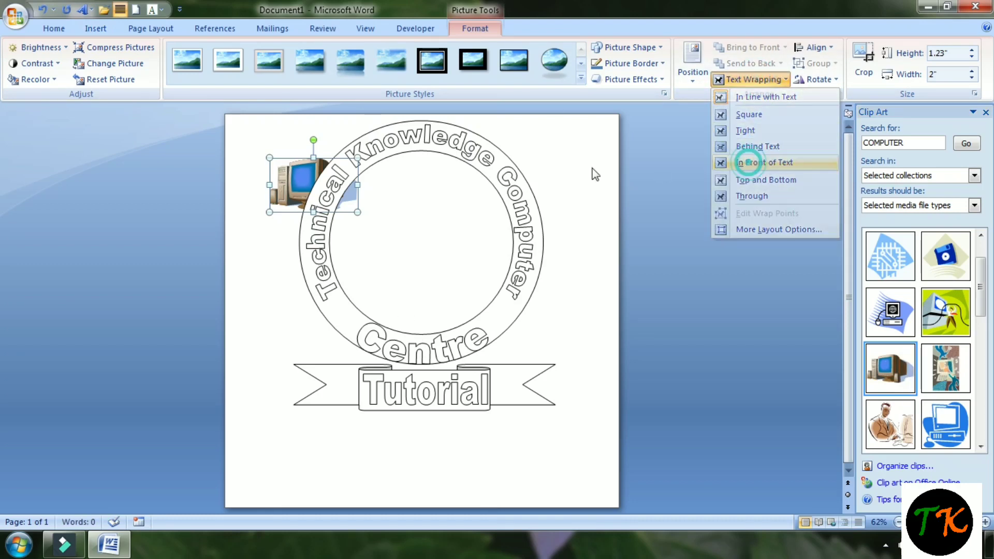
left_click_drag(323, 207, 549, 314)
left_click_drag(465, 269, 435, 259)
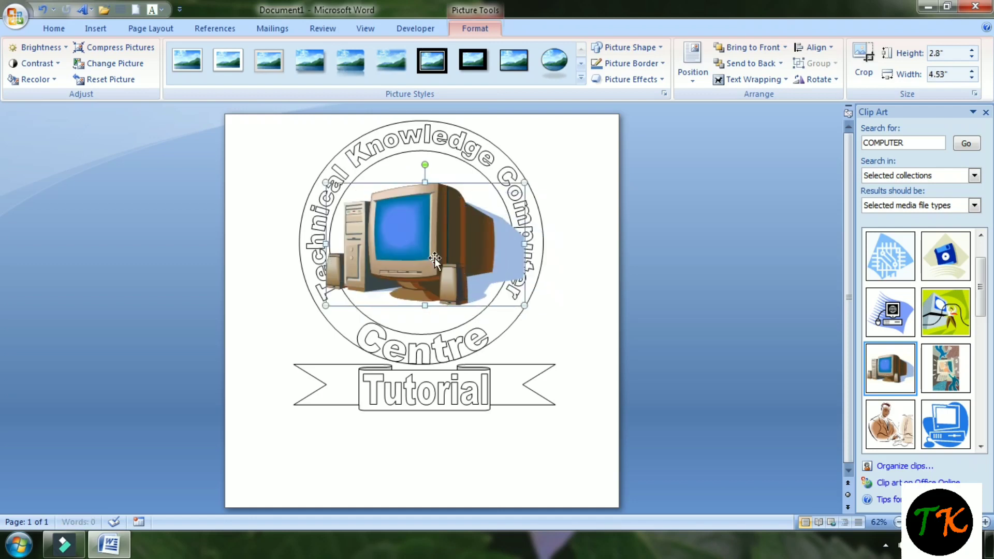
left_click(750, 79)
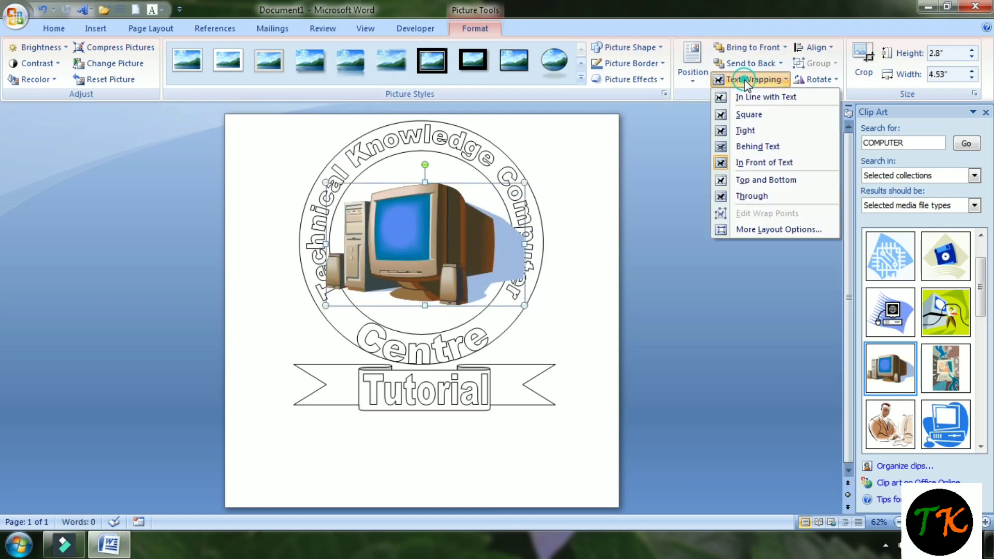
left_click(753, 147)
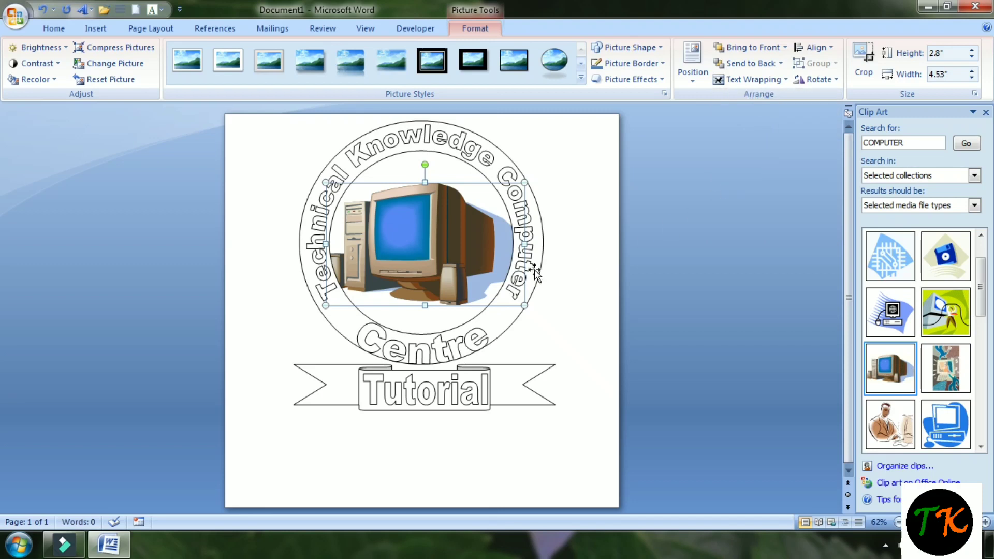
left_click(606, 265)
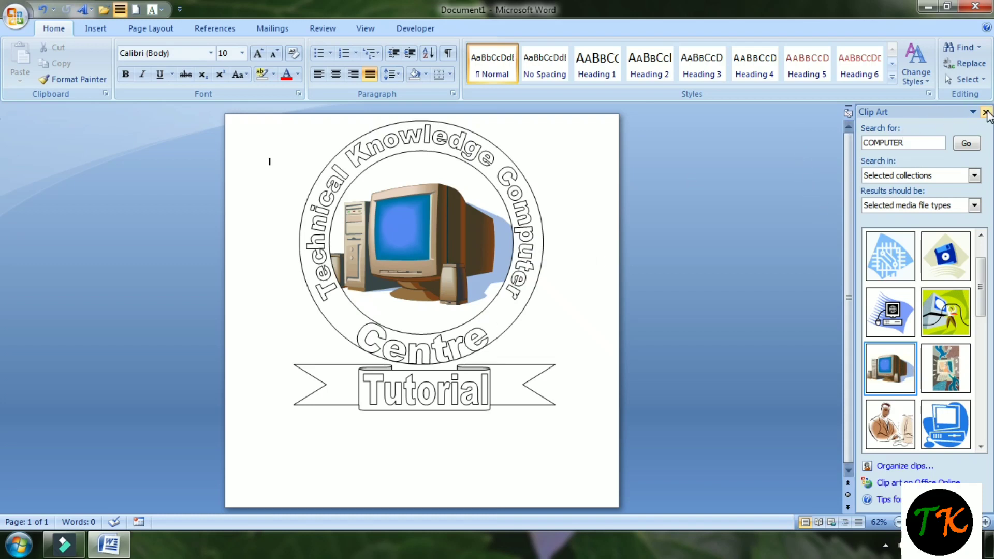
- Close the Clip Art pane and apply the silver diagonal gradient shape style to the ring
left_click(985, 112)
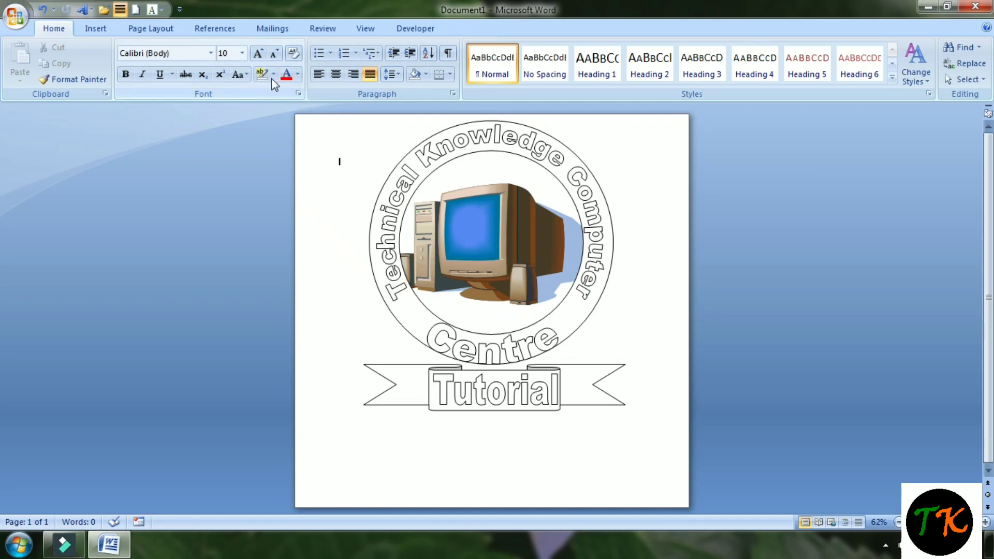
left_click(399, 165)
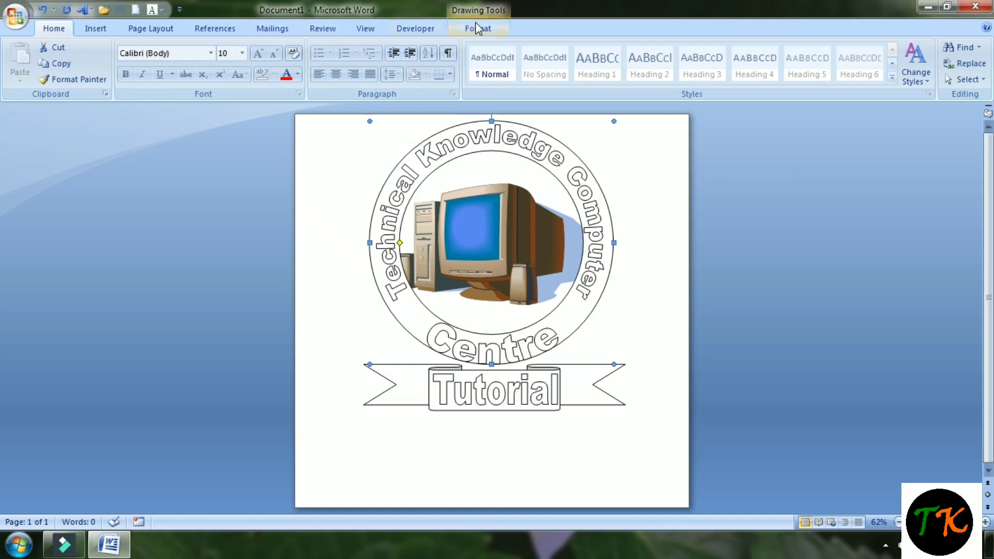
left_click(476, 28)
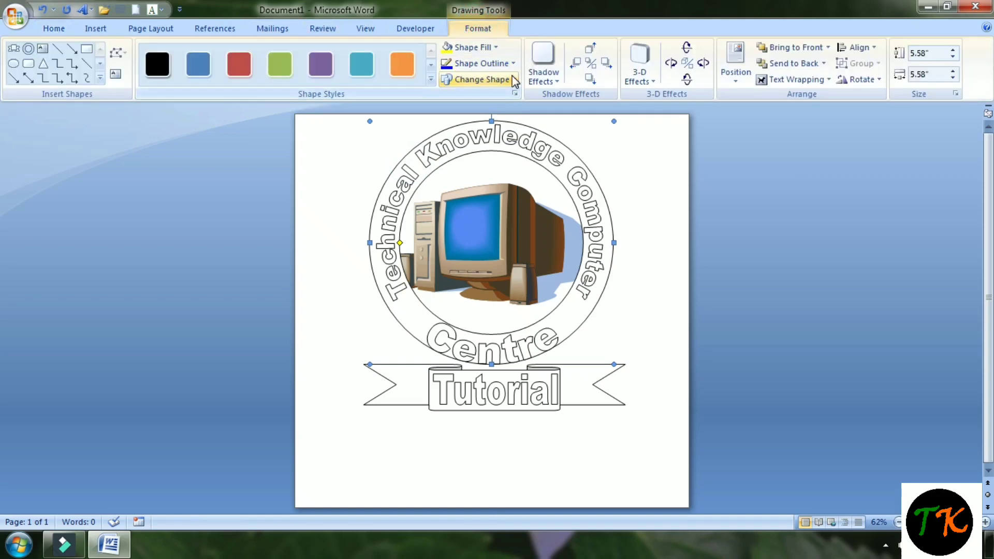
left_click(430, 79)
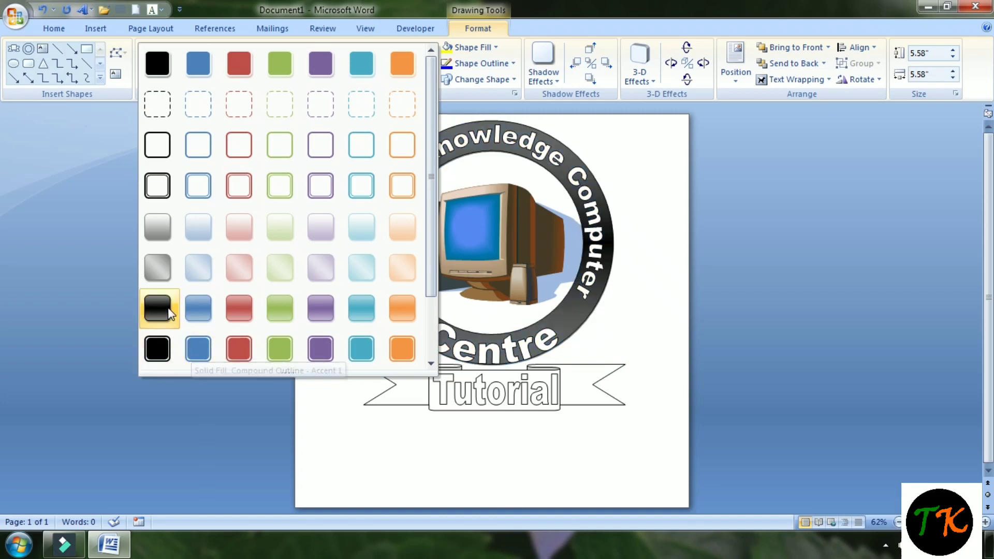
left_click(157, 269)
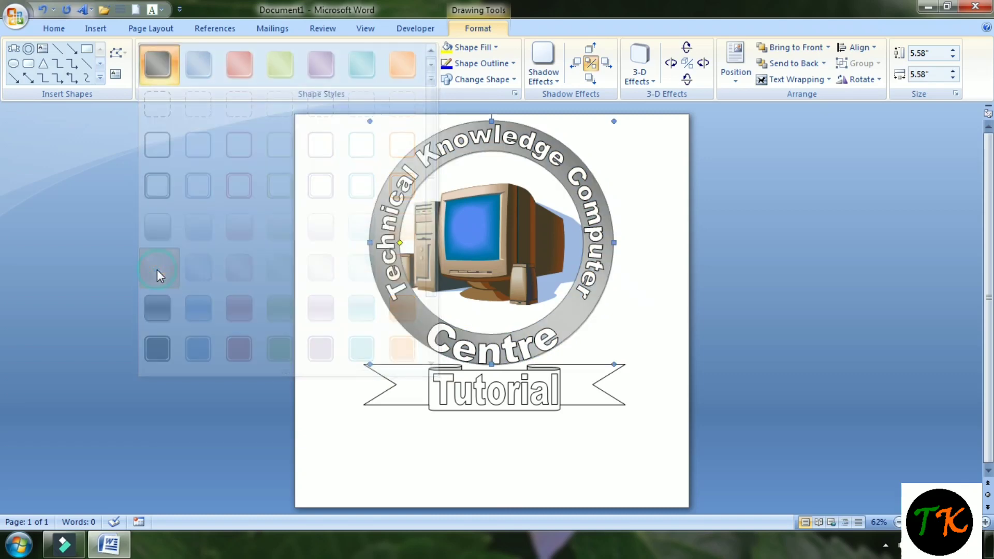
left_click(429, 153)
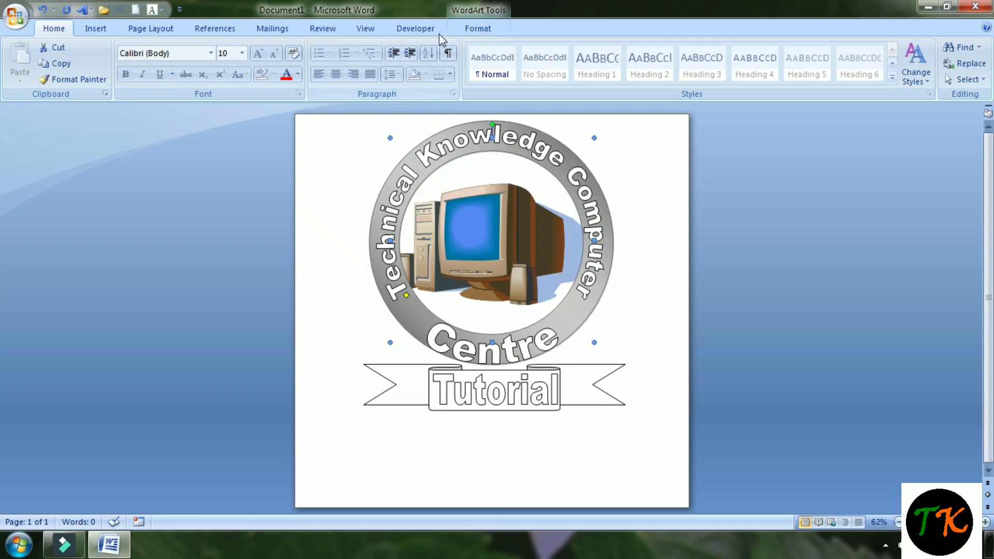
- Fill the Technical Knowledge Computer and Centre WordArt red with a black outline
left_click(478, 28)
left_click(445, 65)
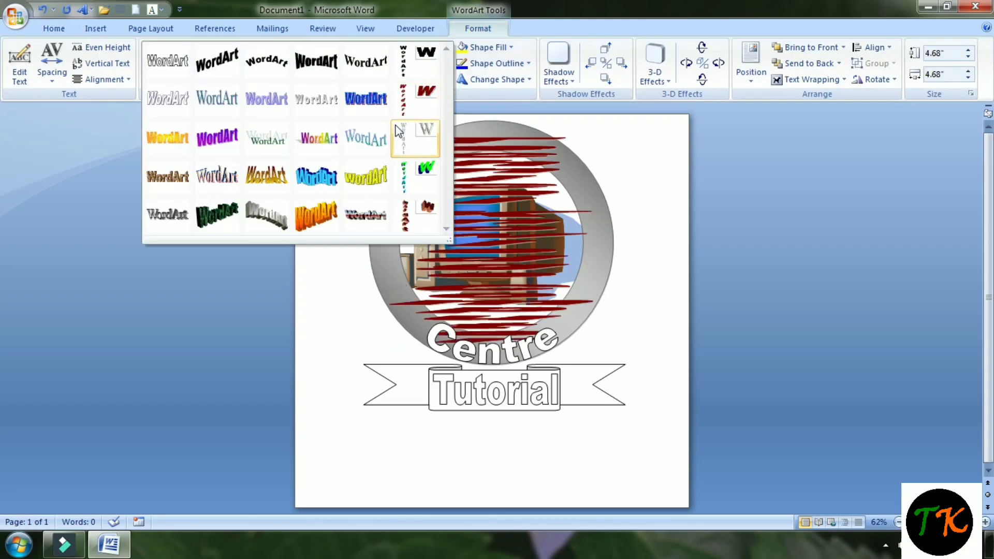
left_click(496, 48)
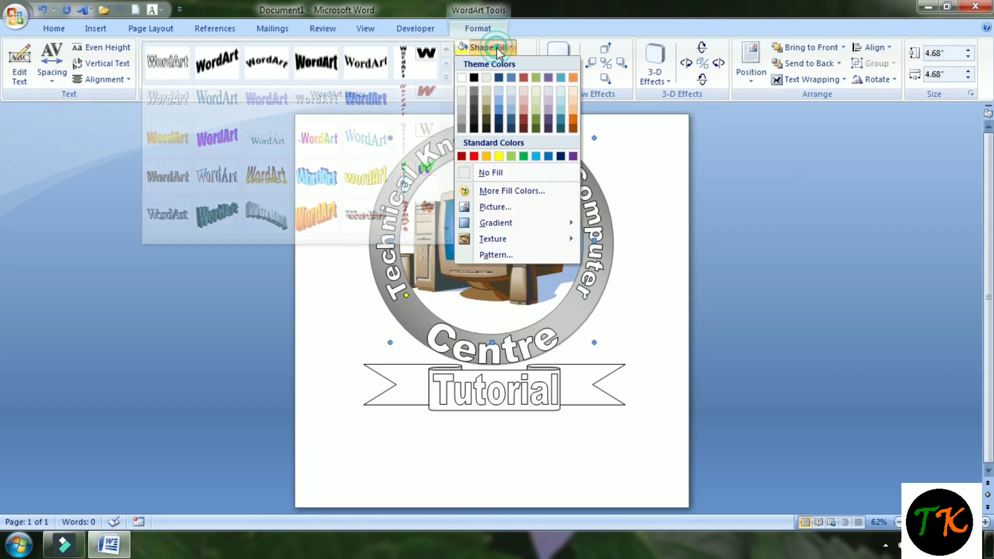
left_click(474, 156)
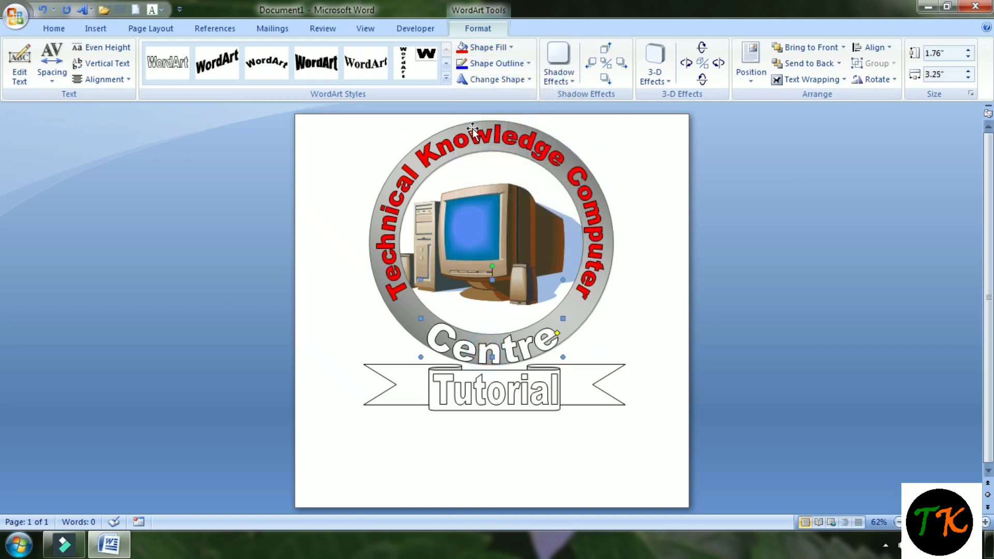
left_click(480, 48)
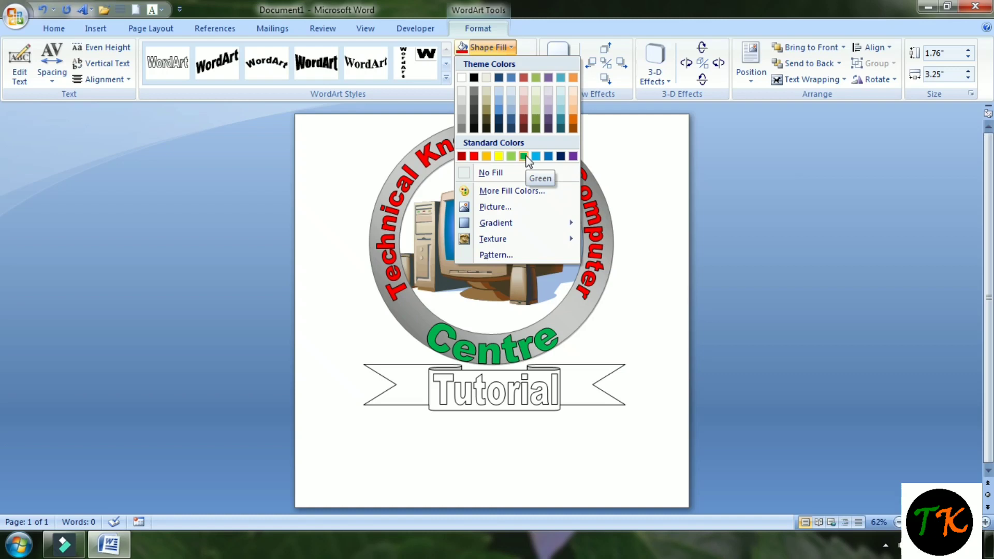
left_click(475, 156)
left_click(500, 63)
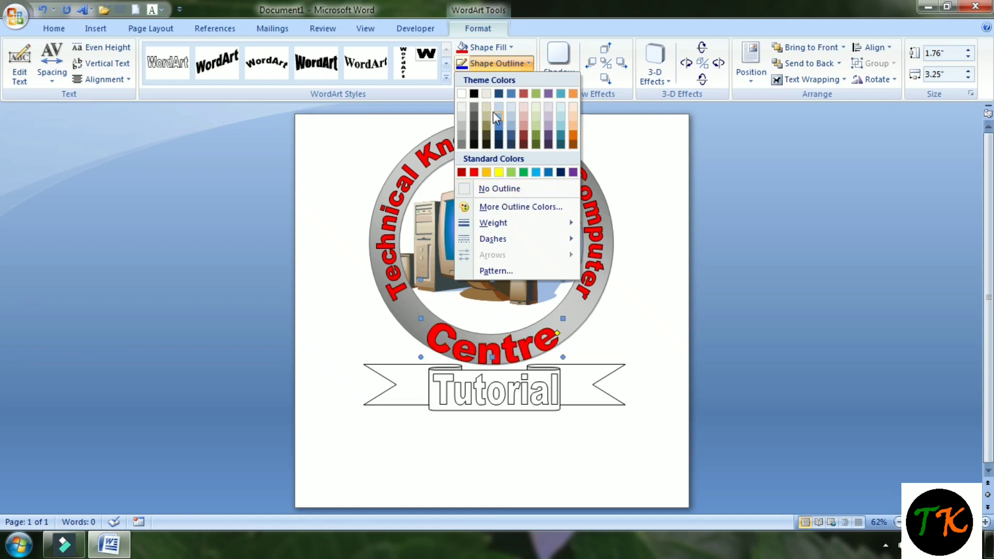
left_click(474, 96)
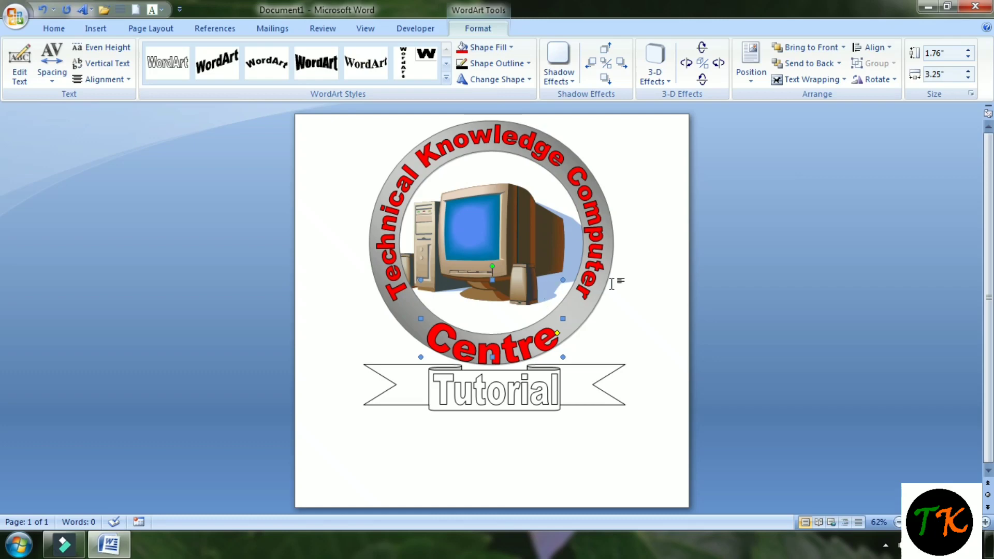
left_click(673, 251)
- Apply the green gradient shape style and a black outline to the Tutorial banner
left_click(420, 381)
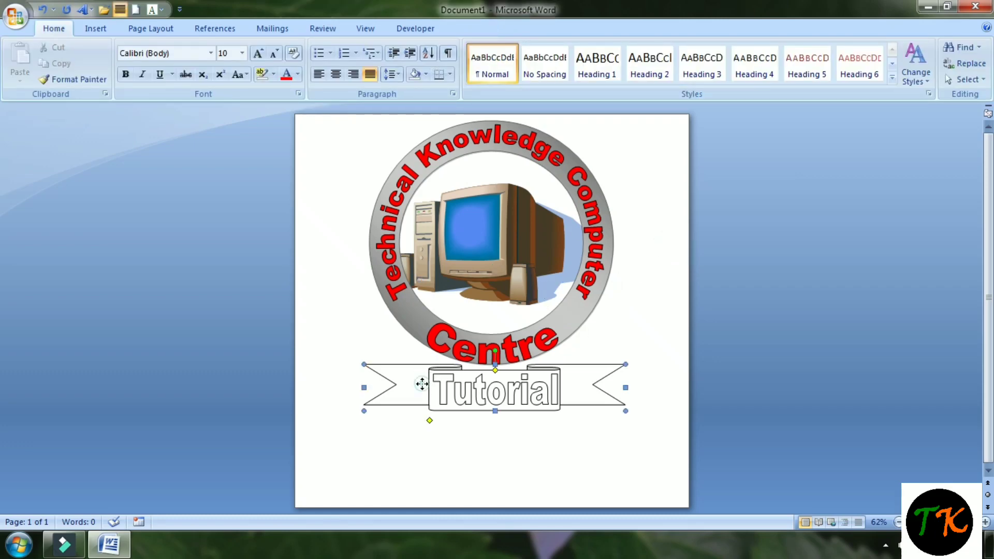
left_click(472, 29)
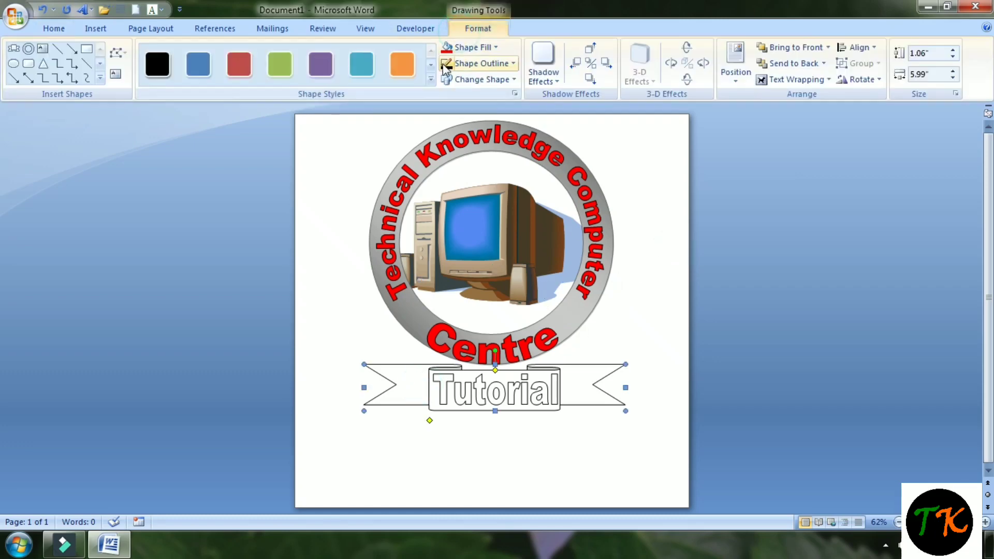
left_click(431, 80)
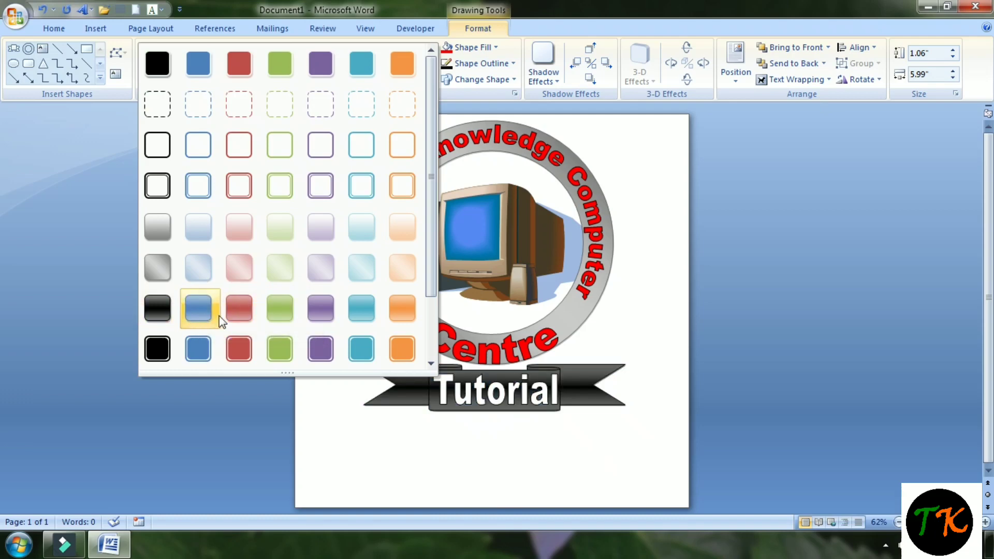
left_click(282, 317)
left_click(466, 64)
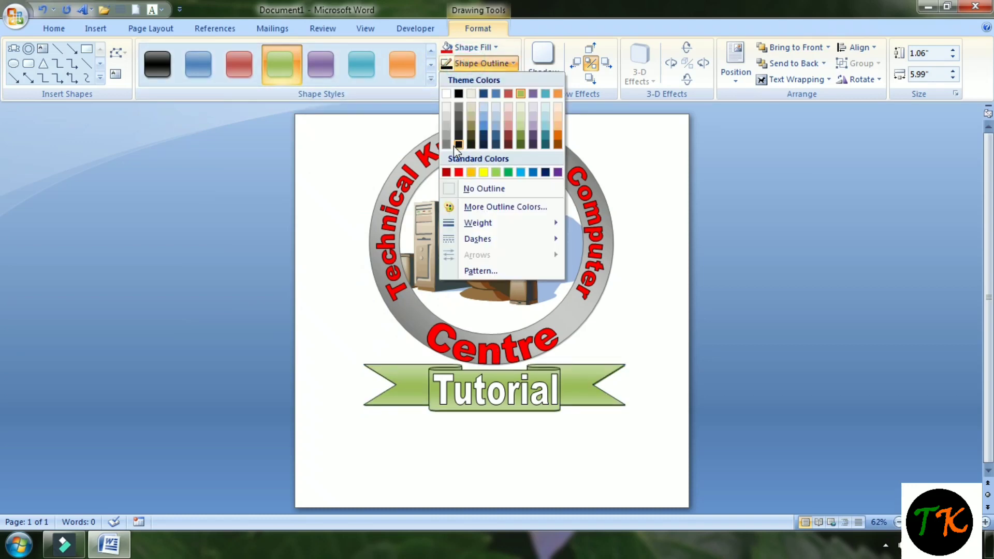
left_click(456, 94)
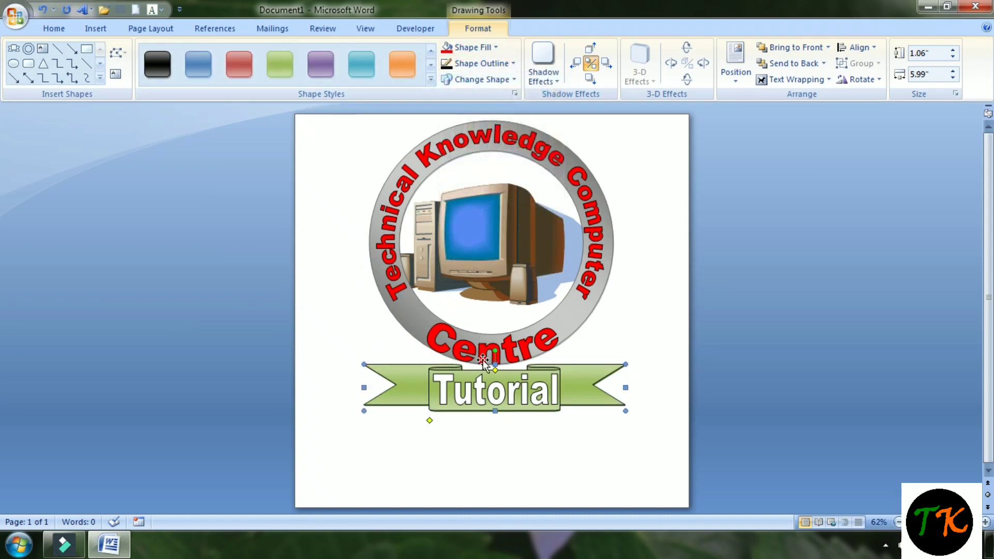
left_click(468, 388)
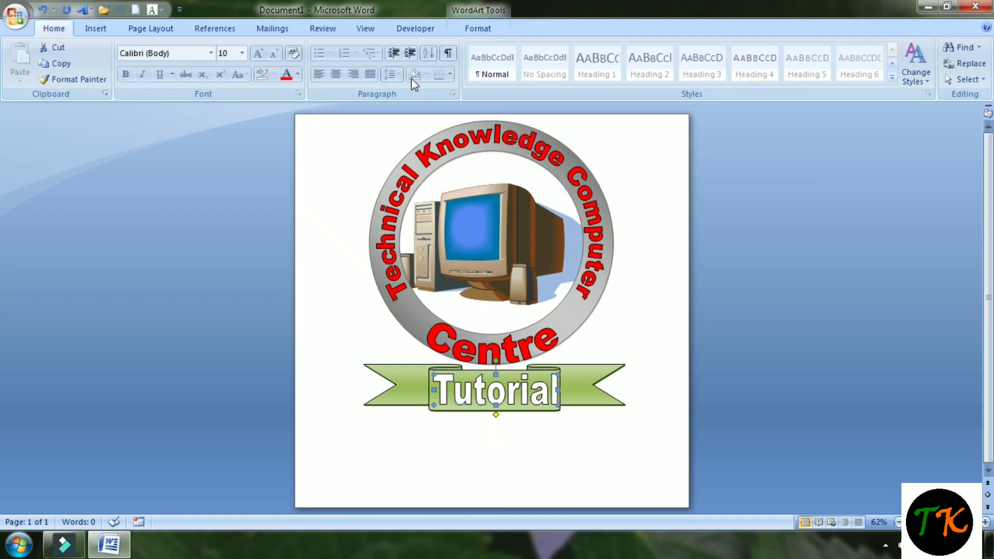
- Fill the Tutorial WordArt lettering with green from Standard Colors
left_click(472, 30)
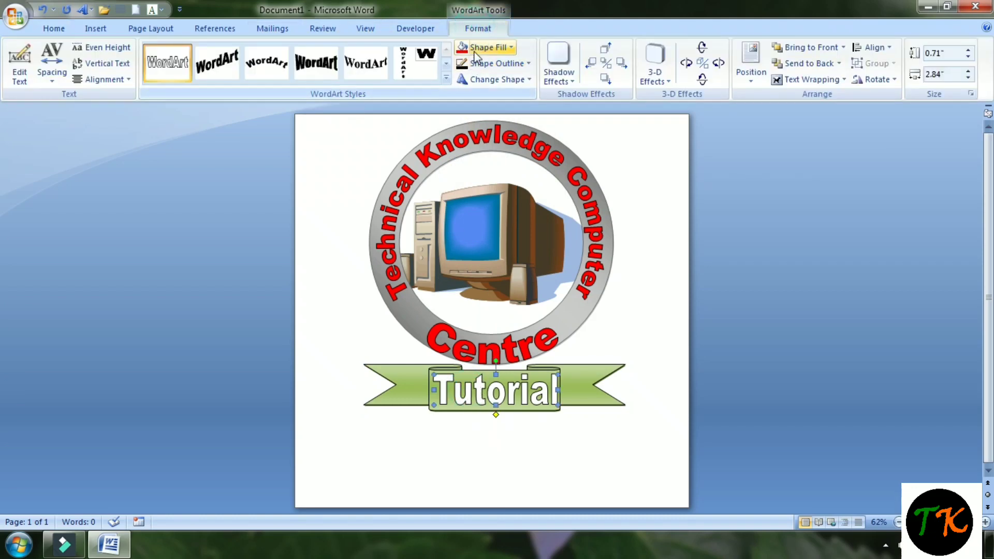
left_click(469, 49)
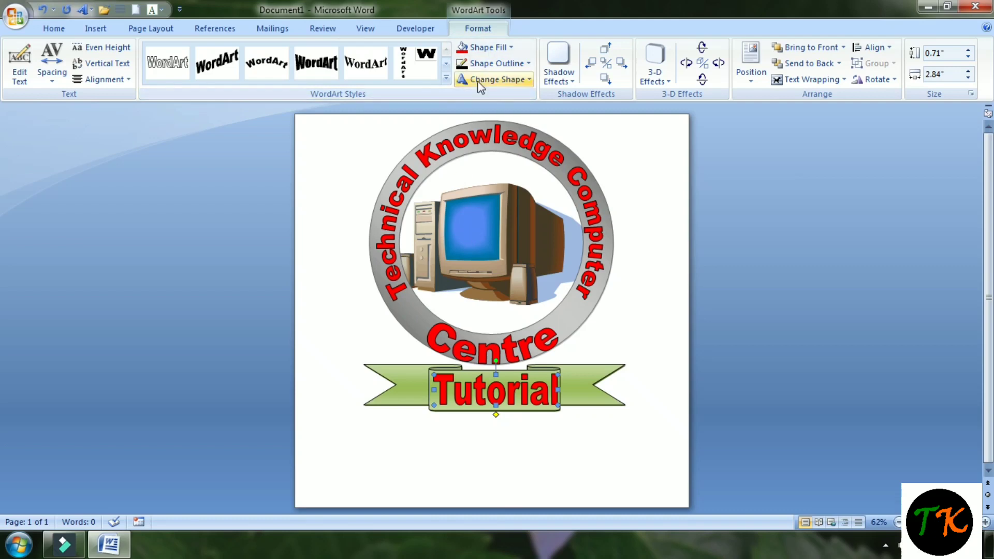
left_click(500, 46)
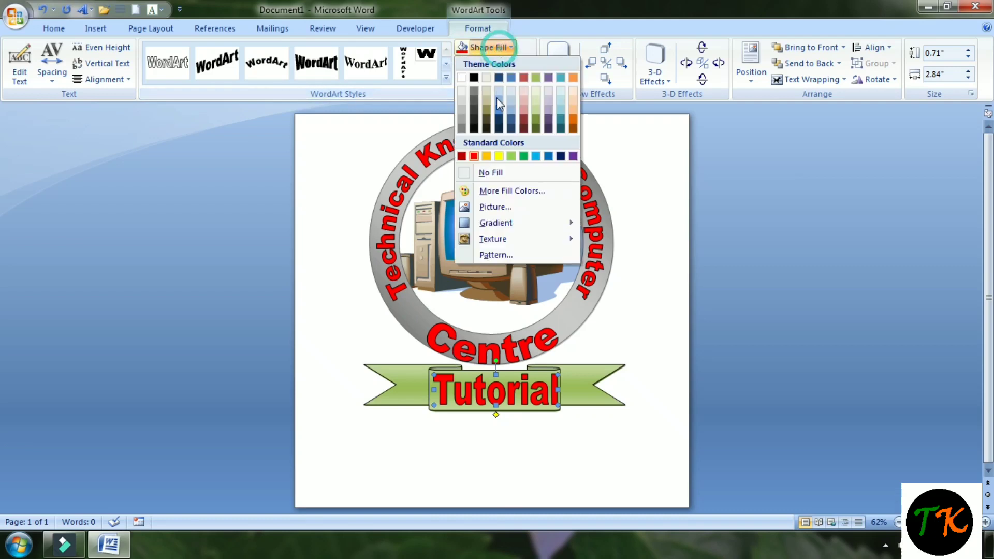
left_click(523, 157)
left_click(543, 452)
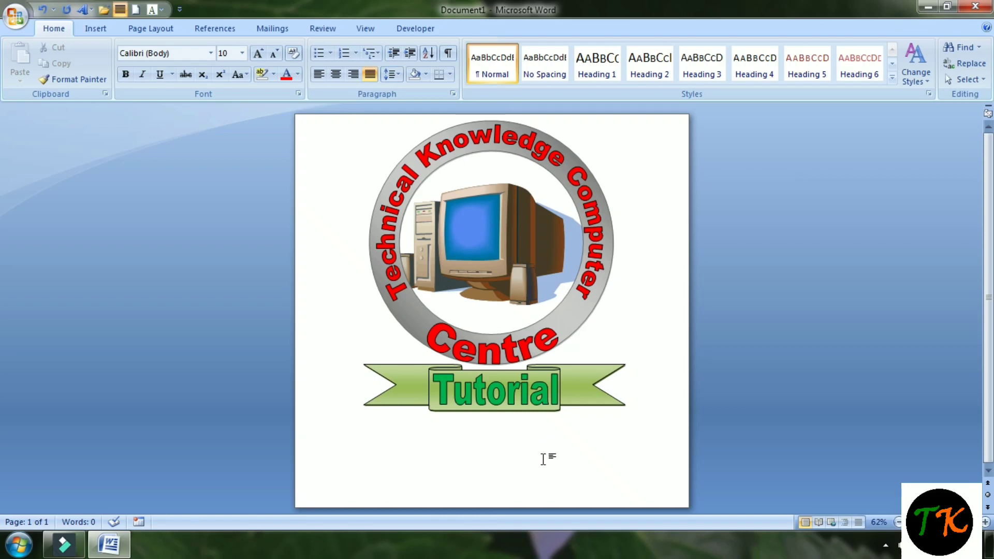
- Nudge the green banner slightly lower, then start selecting the logo pieces together
left_click(579, 378)
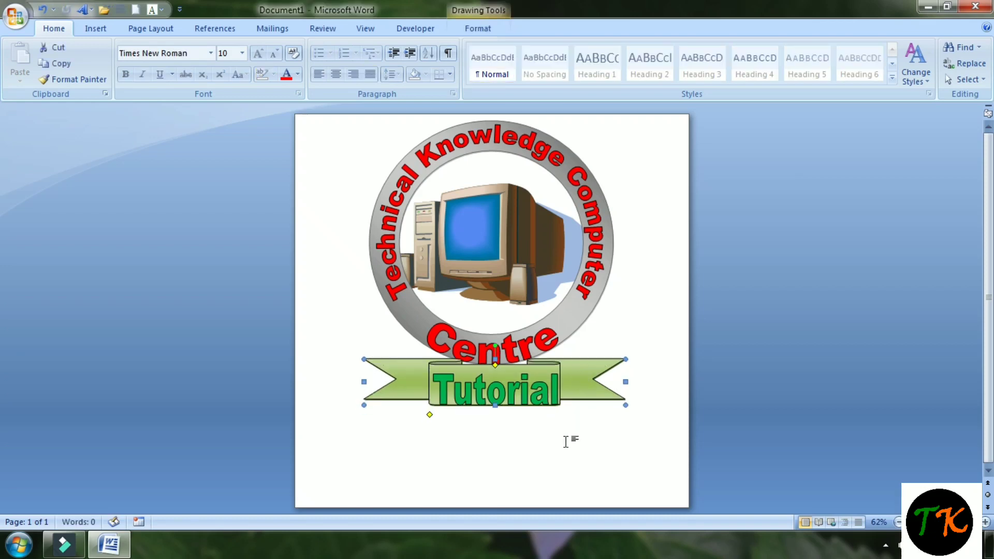
left_click(546, 453)
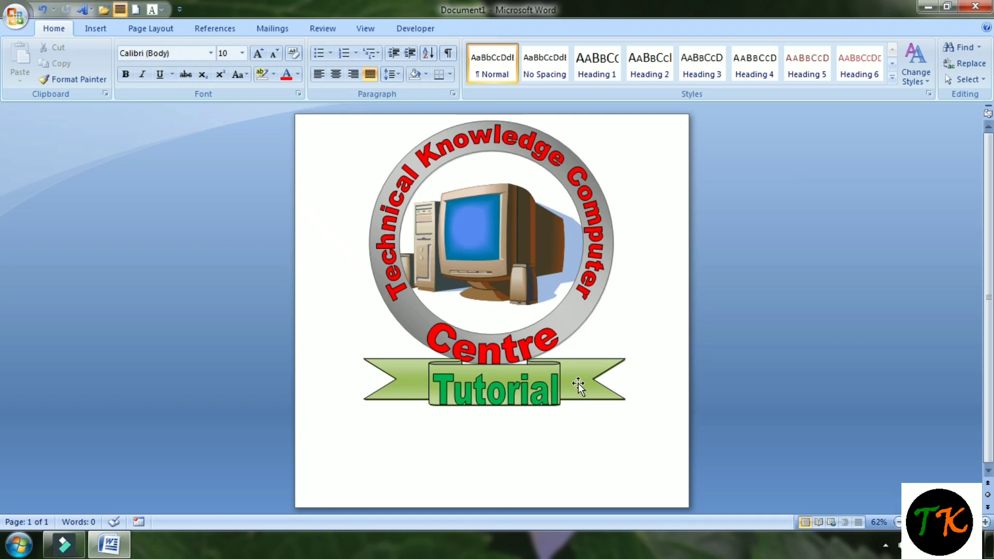
left_click_drag(579, 384, 578, 387)
left_click(570, 474)
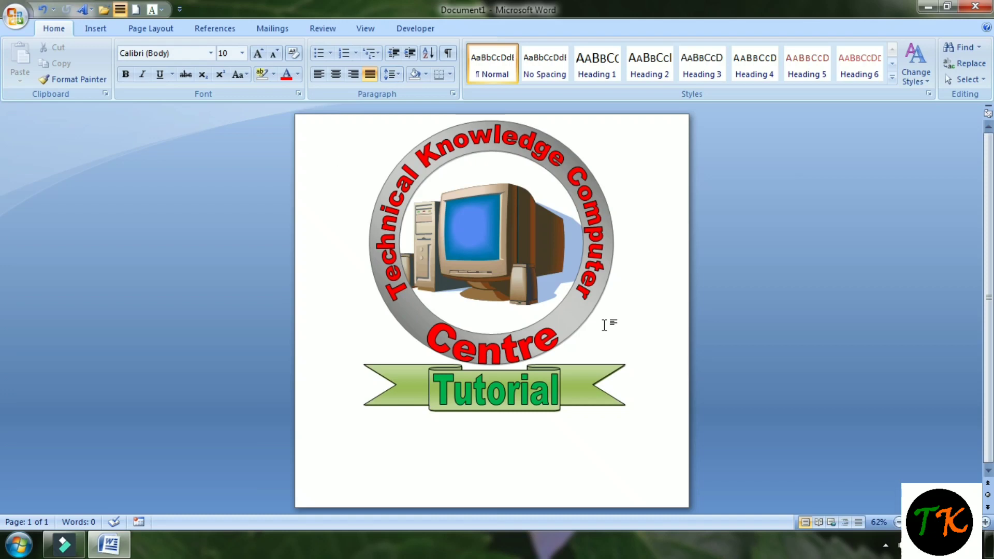
left_click(569, 390)
left_click(540, 340, "shift")
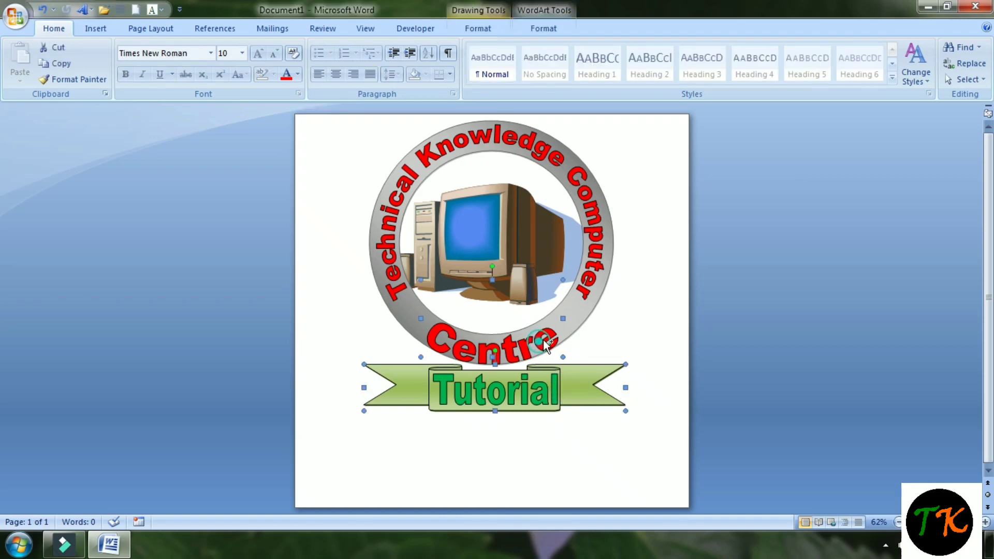
left_click(581, 315, "shift")
left_click(559, 297)
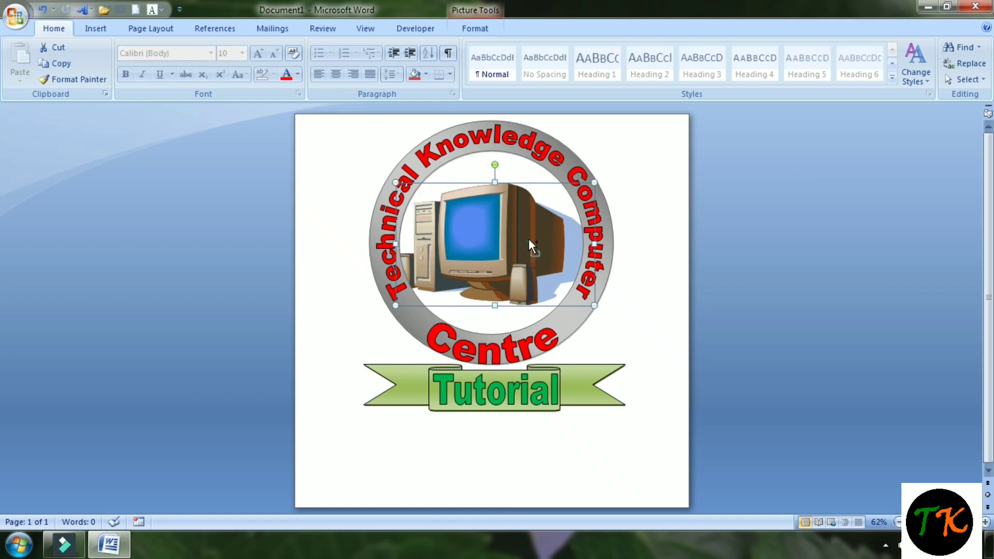
- Group the grey ring, its circular lettering, Centre and the Tutorial banner into one object
left_click(573, 330)
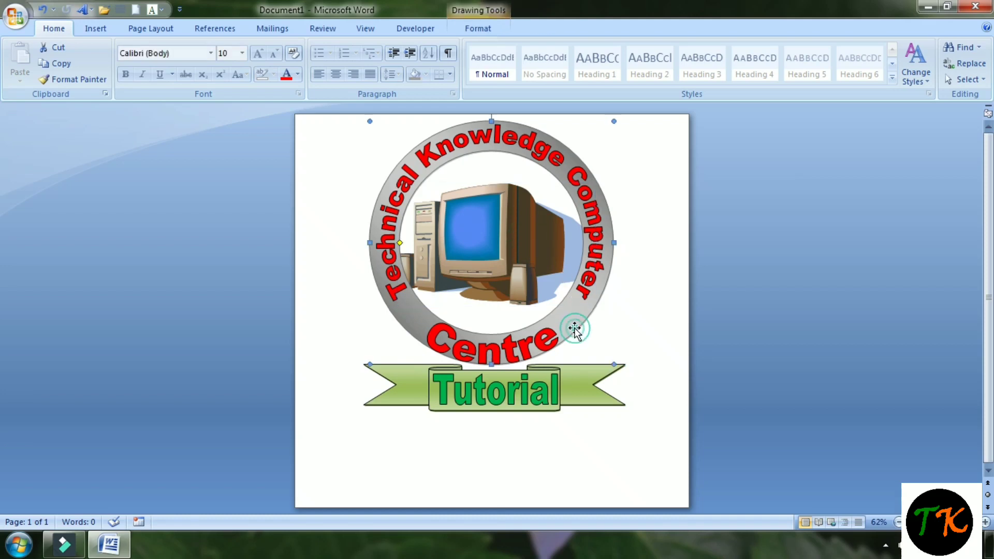
left_click(593, 279, "shift")
left_click(520, 351, "shift")
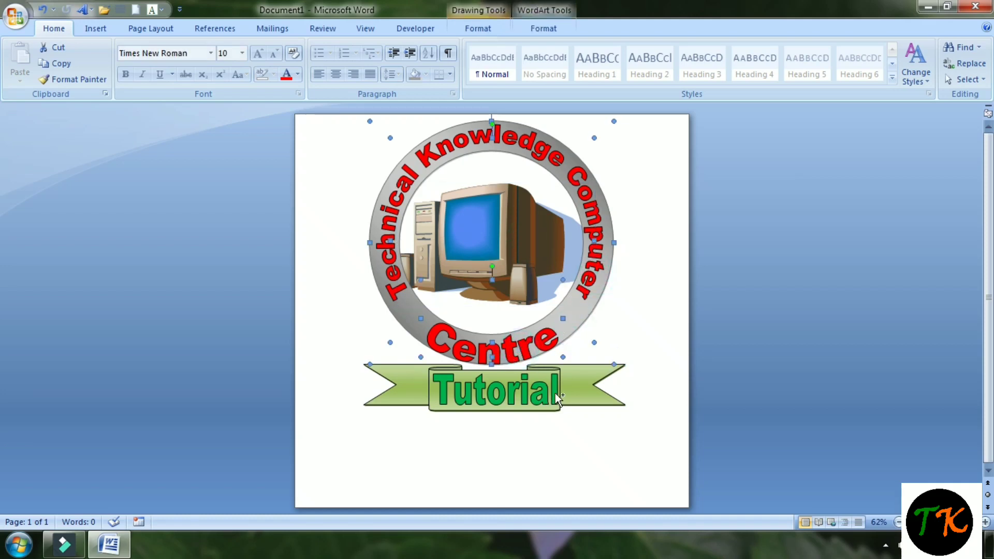
left_click(582, 383, "shift")
right_click(582, 381)
mouse_move(626, 440)
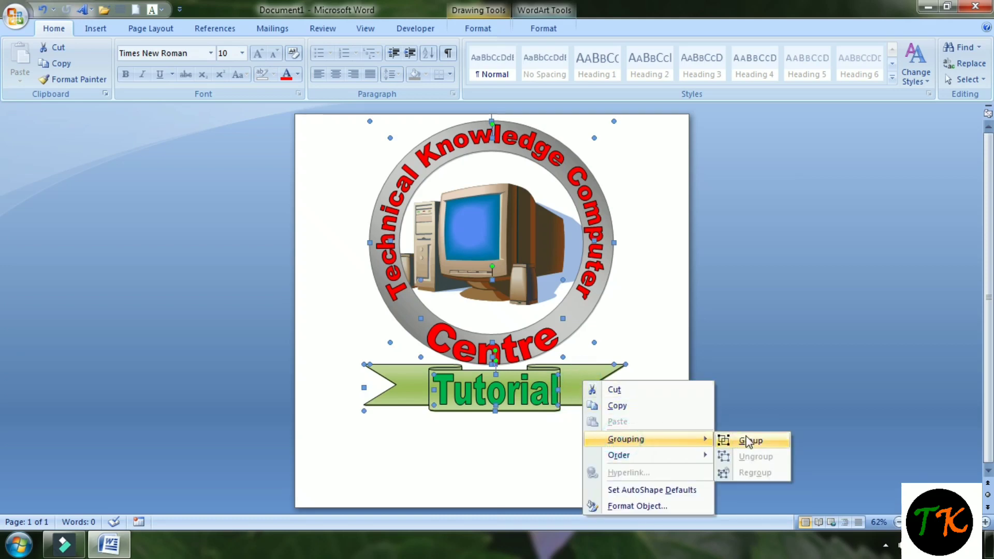
left_click(748, 440)
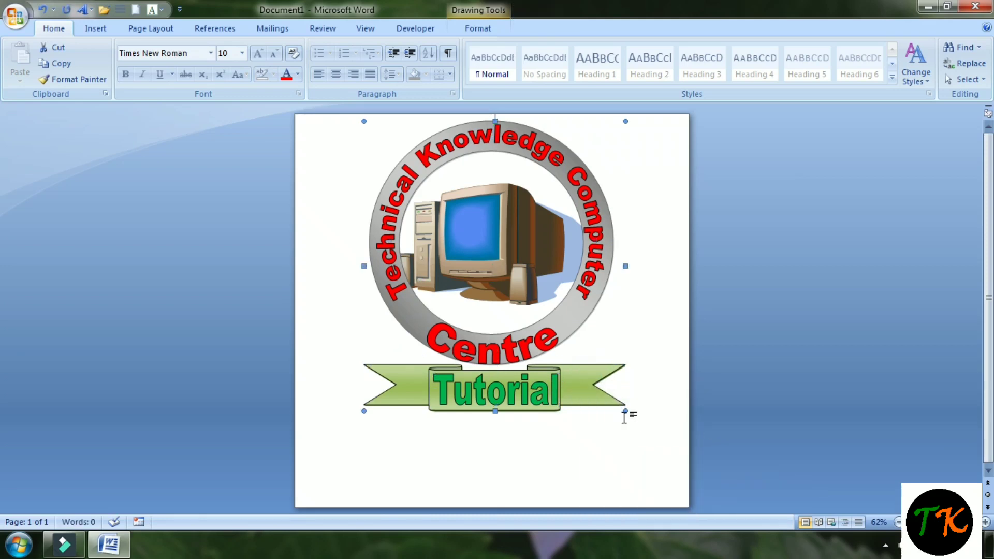
left_click(620, 464)
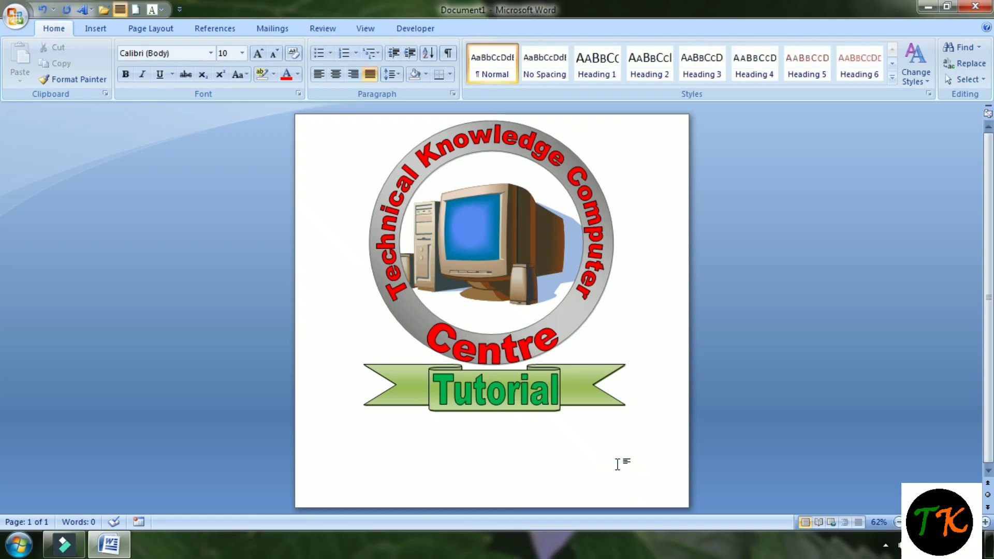
left_click(514, 239)
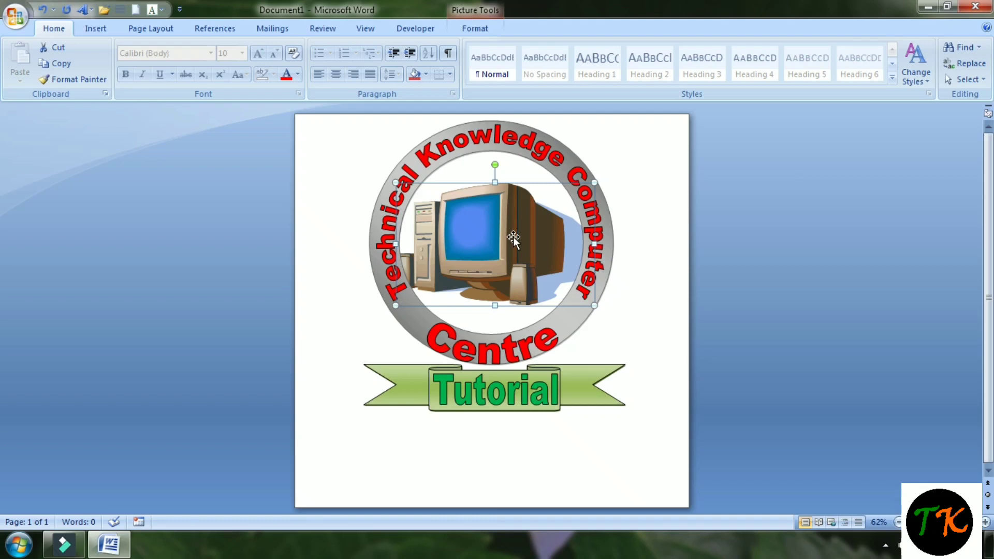
left_click(565, 391)
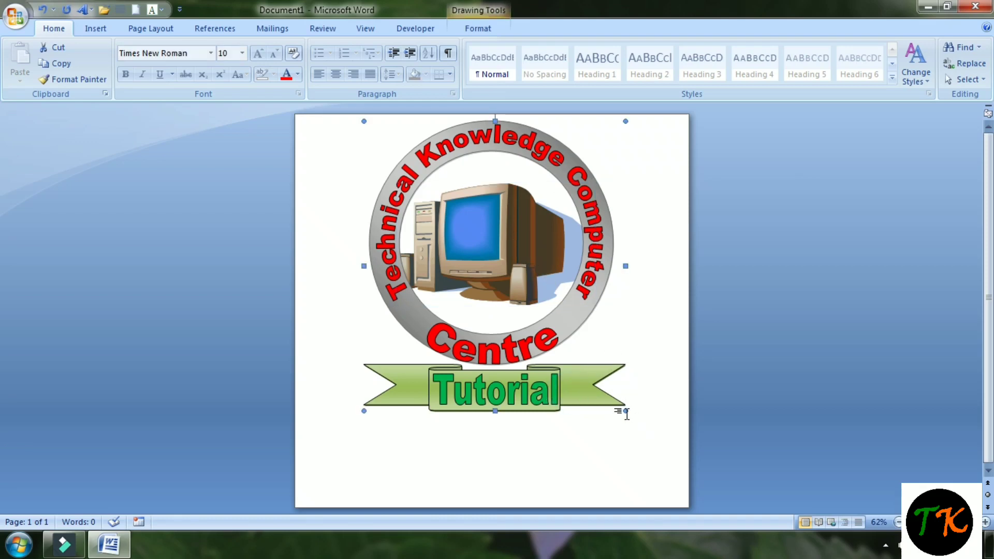
- Enlarge the grouped logo from its corner and centre it on the page
left_click_drag(626, 410, 648, 422)
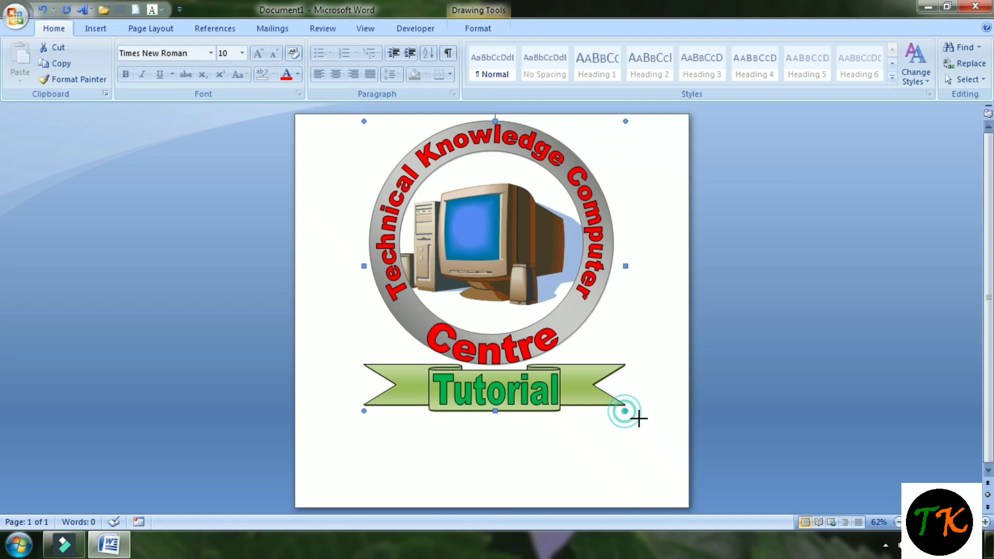
left_click(505, 254)
left_click(637, 399)
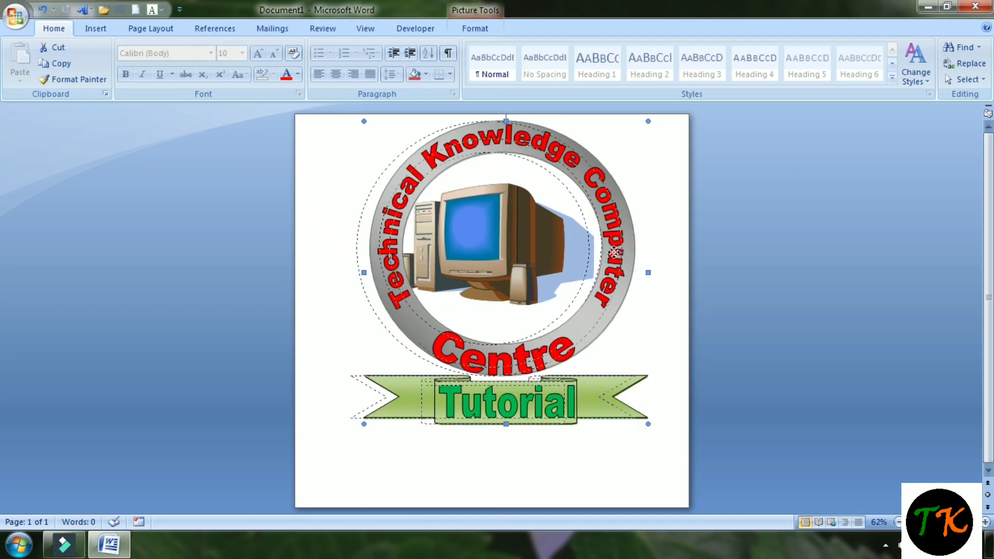
key("ctrl+e")
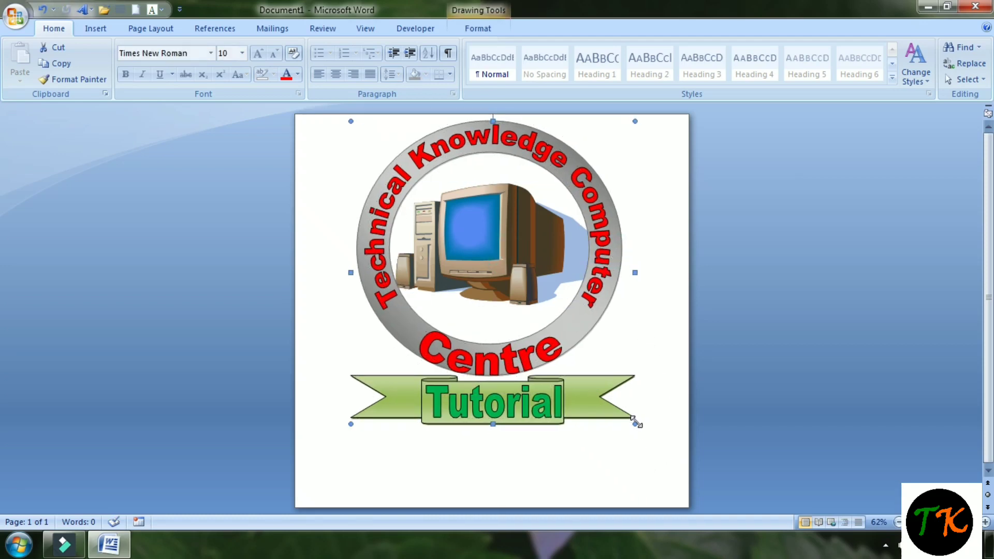
left_click_drag(635, 422, 653, 441)
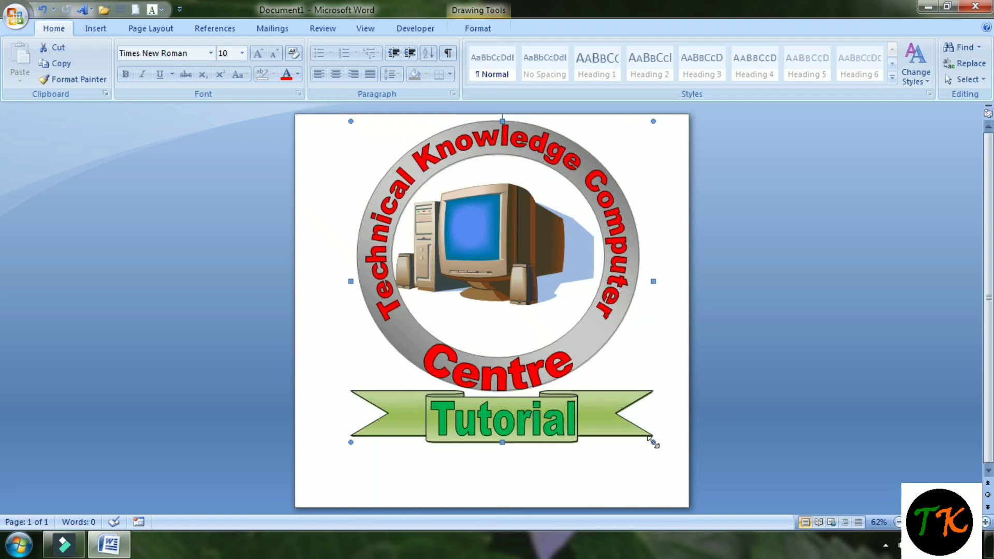
left_click(619, 292)
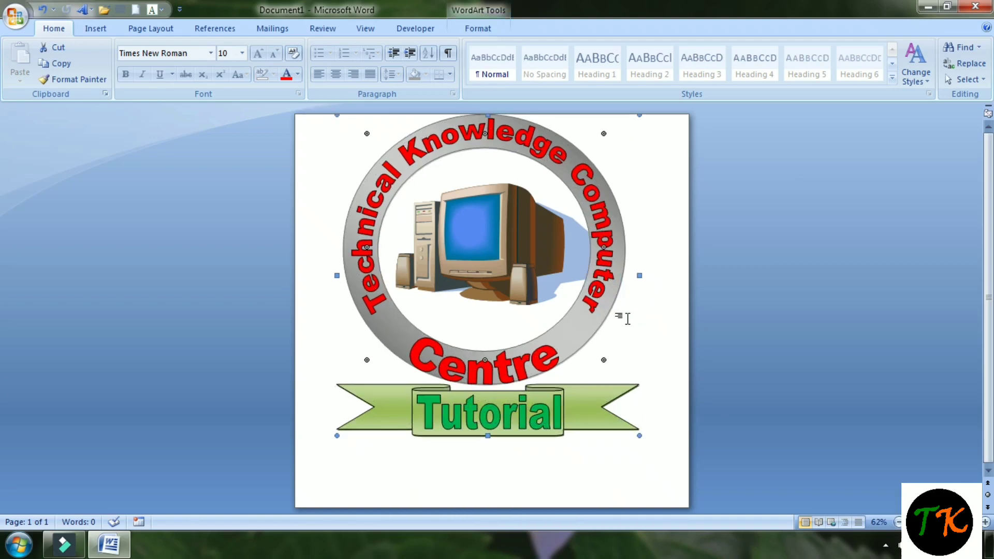
left_click_drag(639, 433, 540, 327)
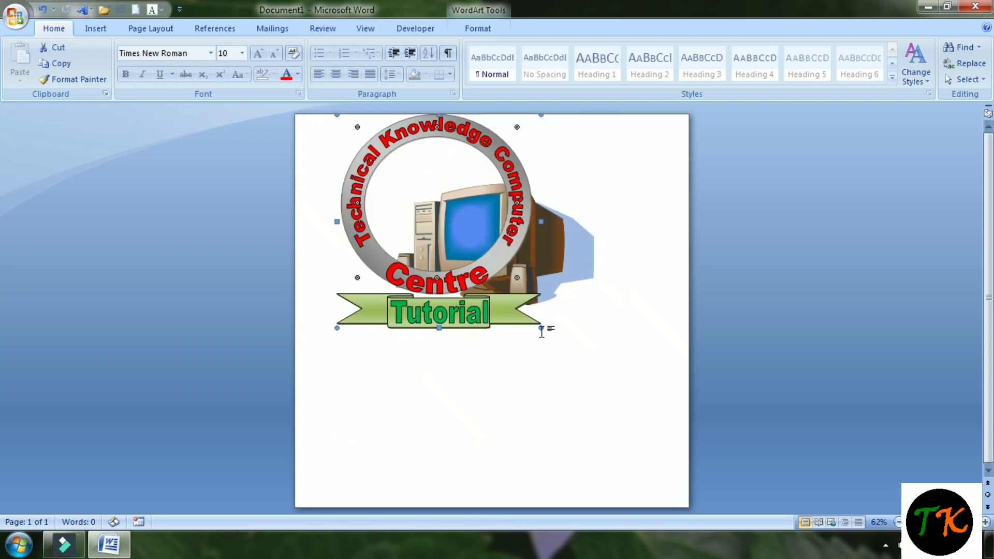
left_click_drag(541, 328, 627, 432)
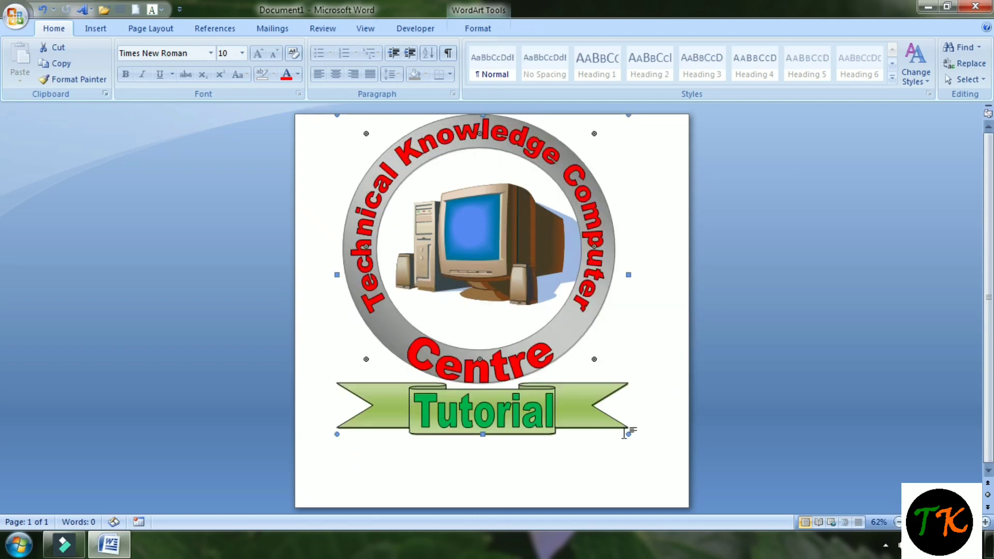
- Resize the computer picture and shift it left so it sits centred in the ring
left_click(510, 252)
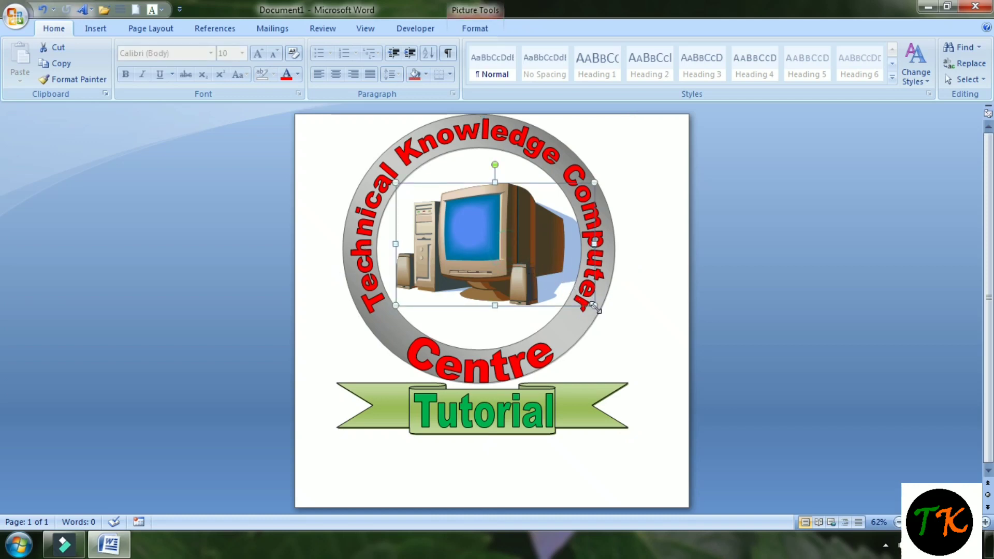
mouse_move(595, 305)
left_mouse_down()
mouse_move(557, 283)
mouse_move(605, 312)
left_mouse_up()
left_click_drag(533, 260, 511, 261)
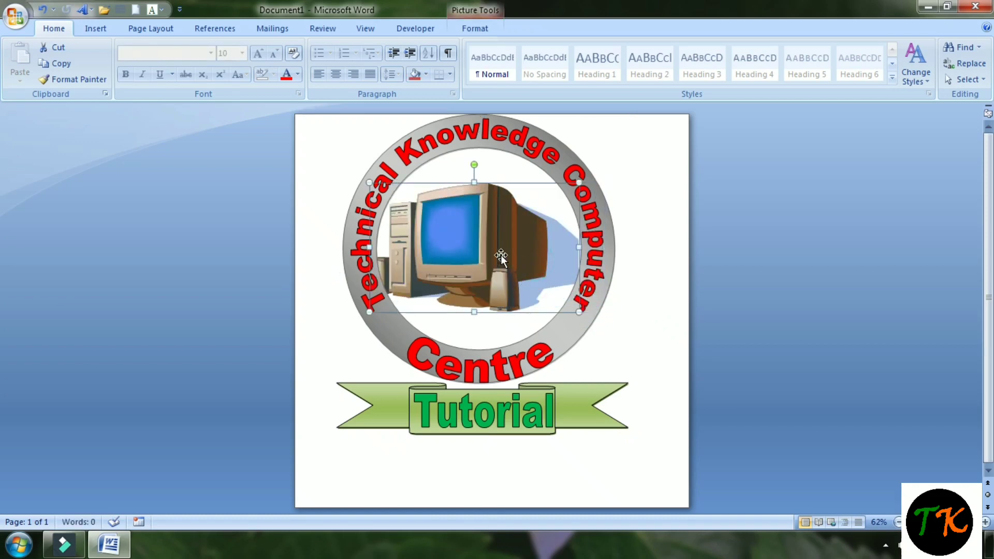
left_click(510, 259)
left_click(574, 454)
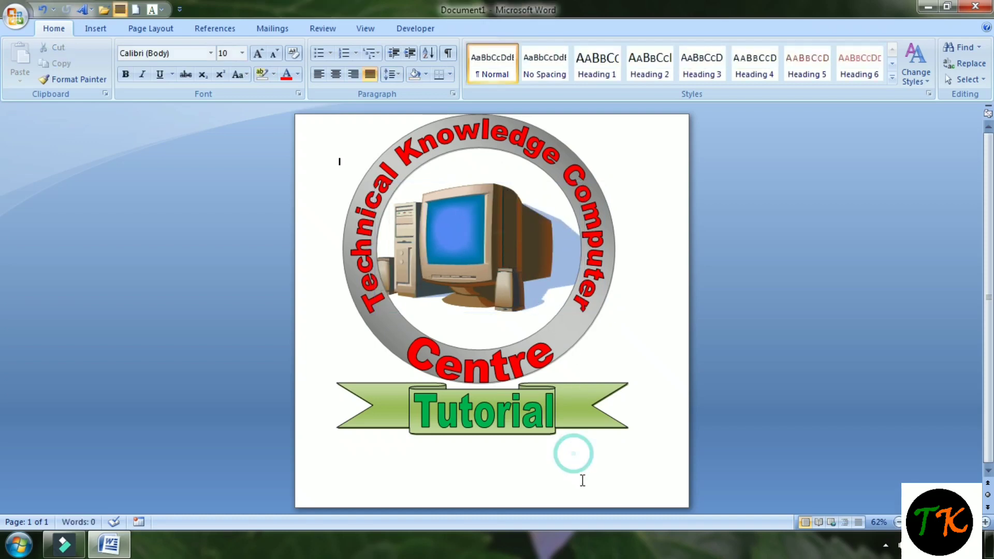
left_click(524, 362)
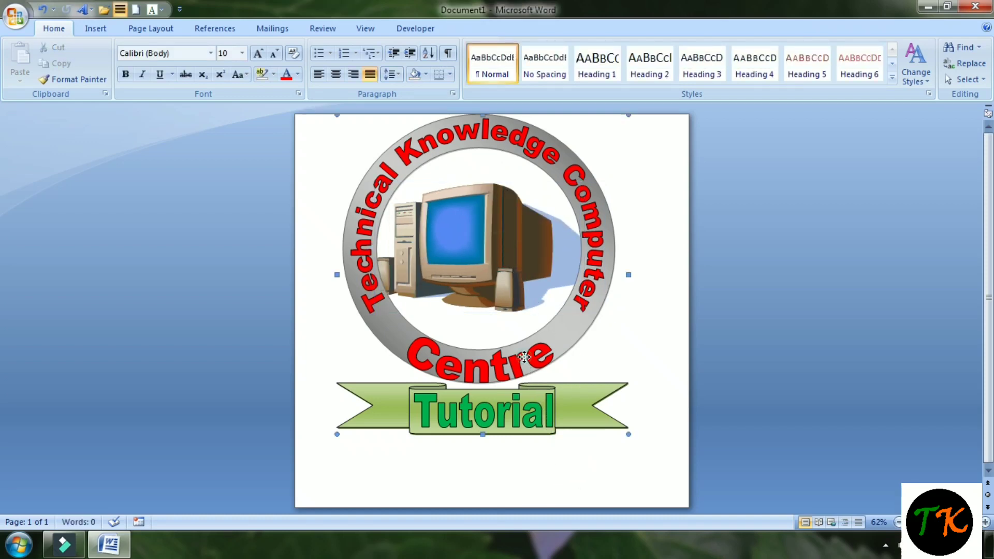
left_click(498, 265)
left_click(522, 382)
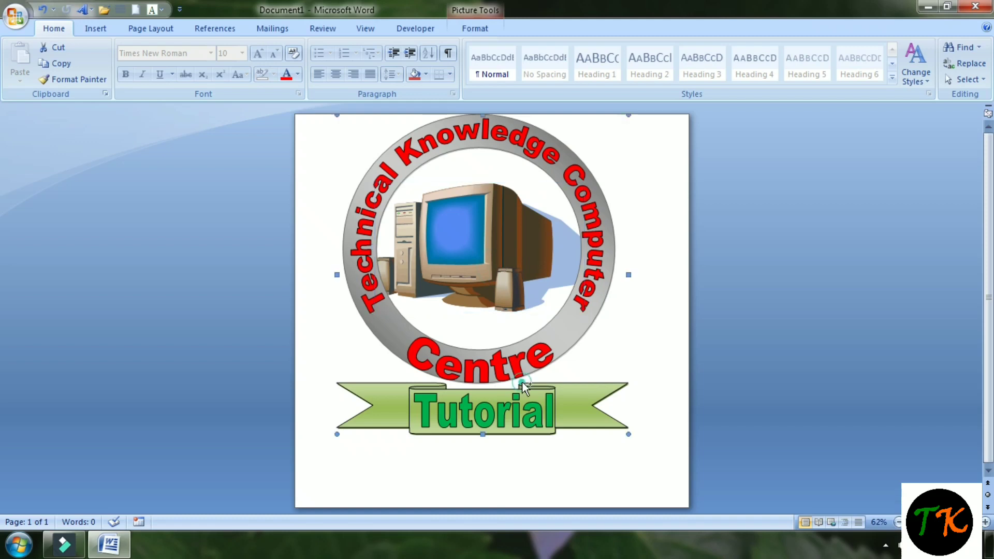
left_click(491, 291)
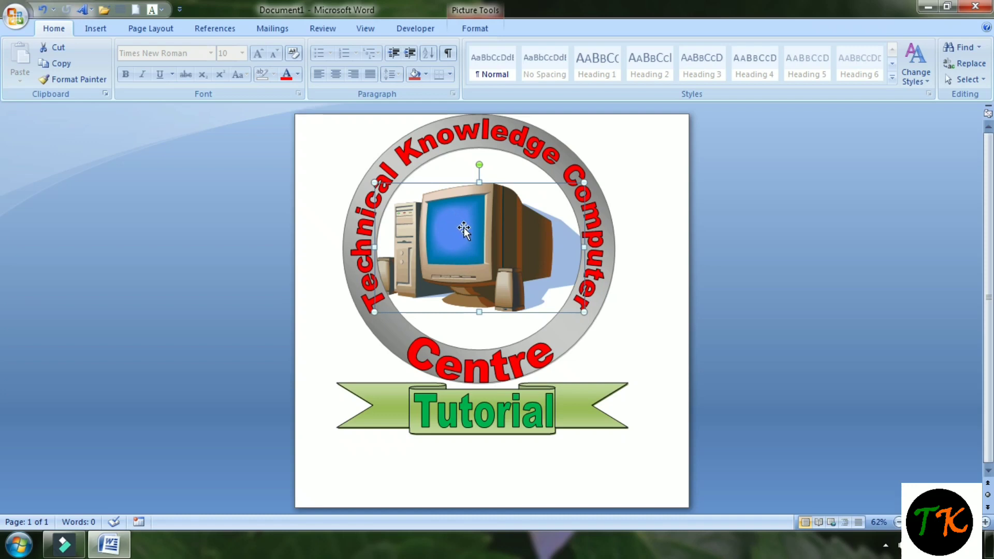
left_click(646, 216)
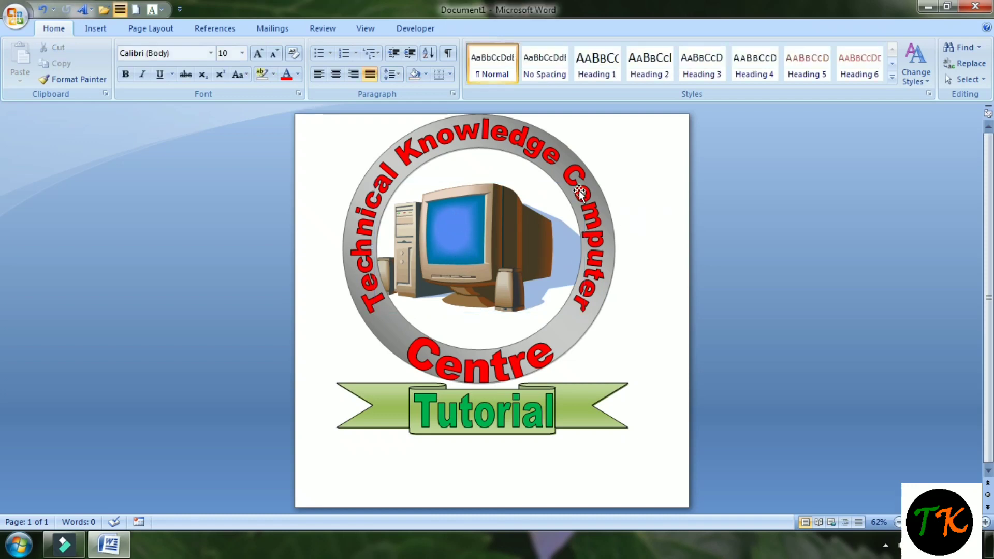
- Save the document to the Desktop with the file name 'Logo', replacing Doc4
left_click(15, 17)
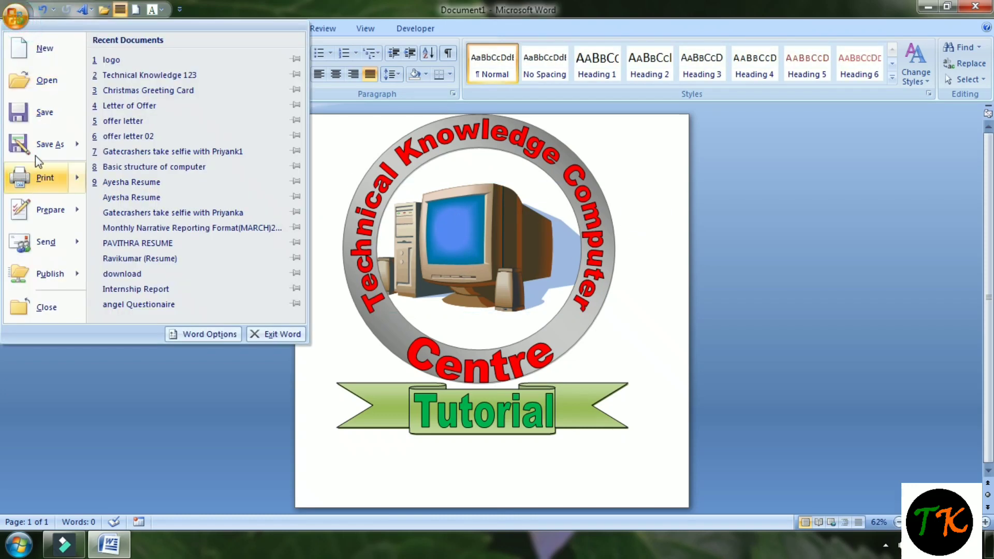
left_click(65, 116)
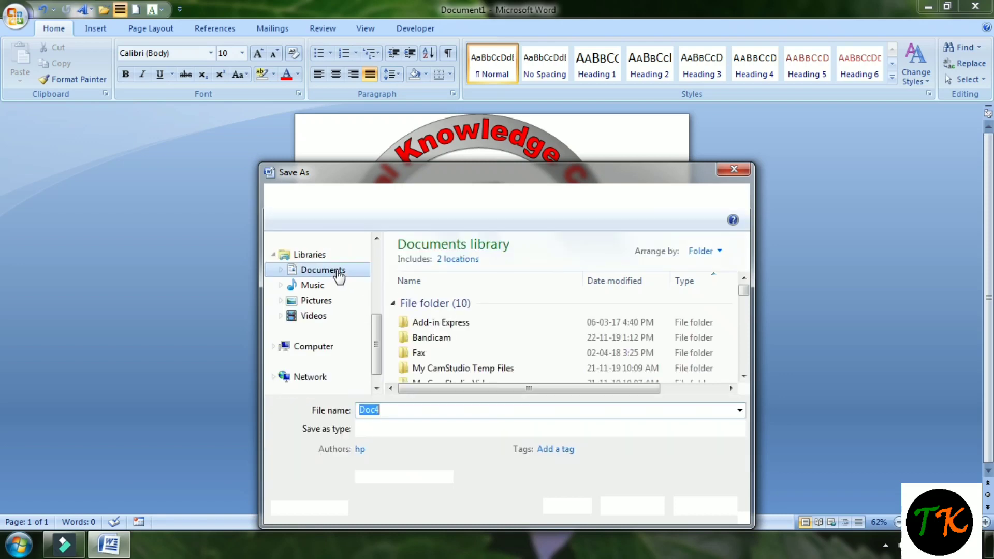
left_click_drag(376, 299, 375, 264)
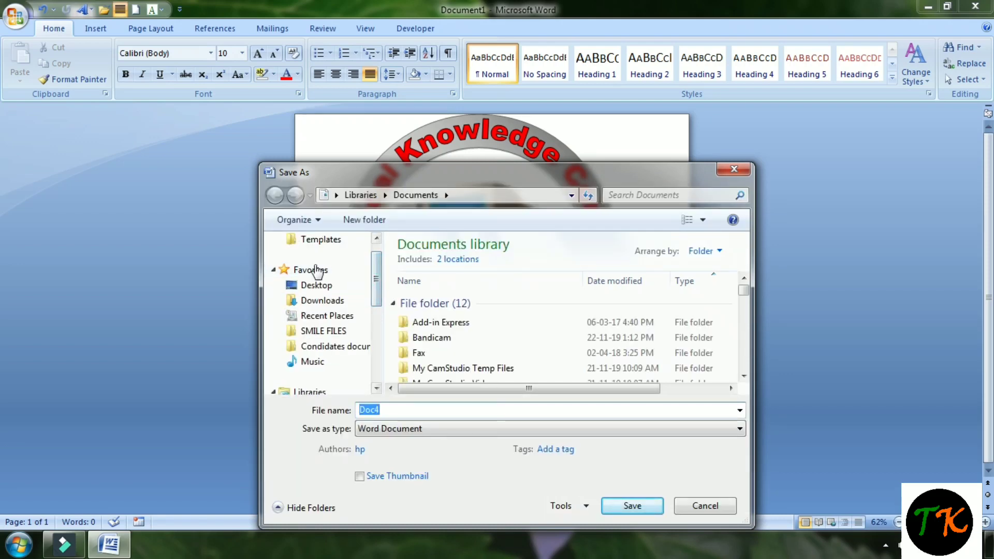
left_click(318, 284)
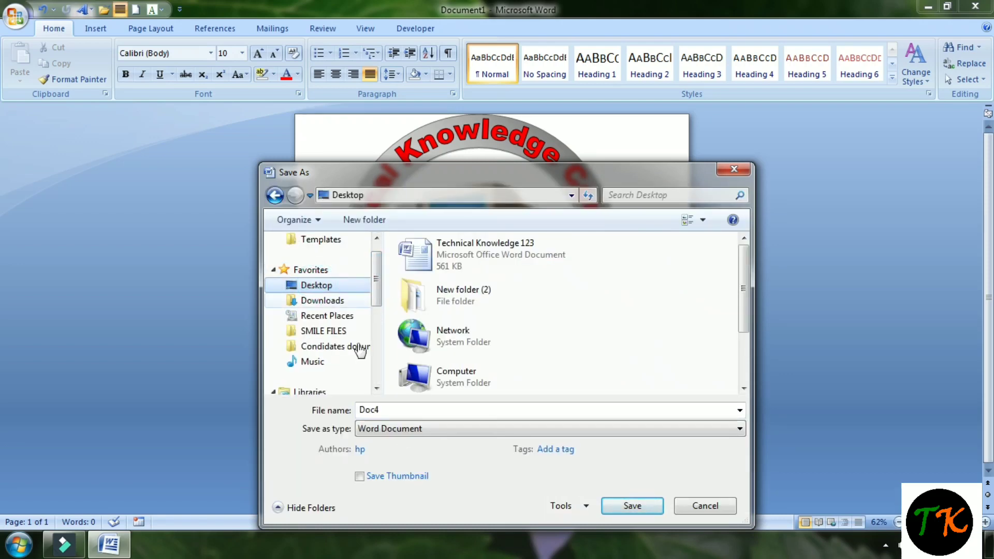
double_click(388, 410)
type("LO")
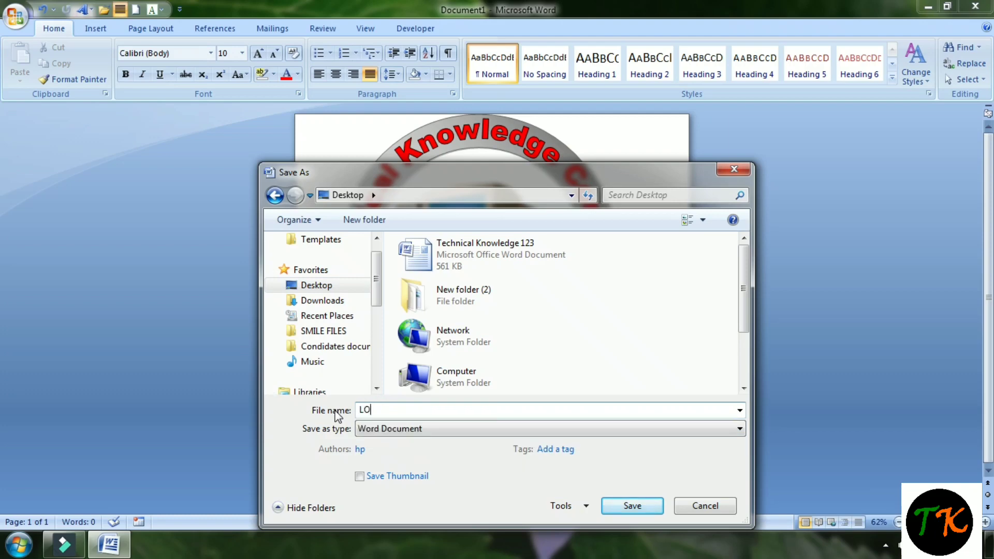
key("BackSpace")
type("ogo")
left_click(623, 513)
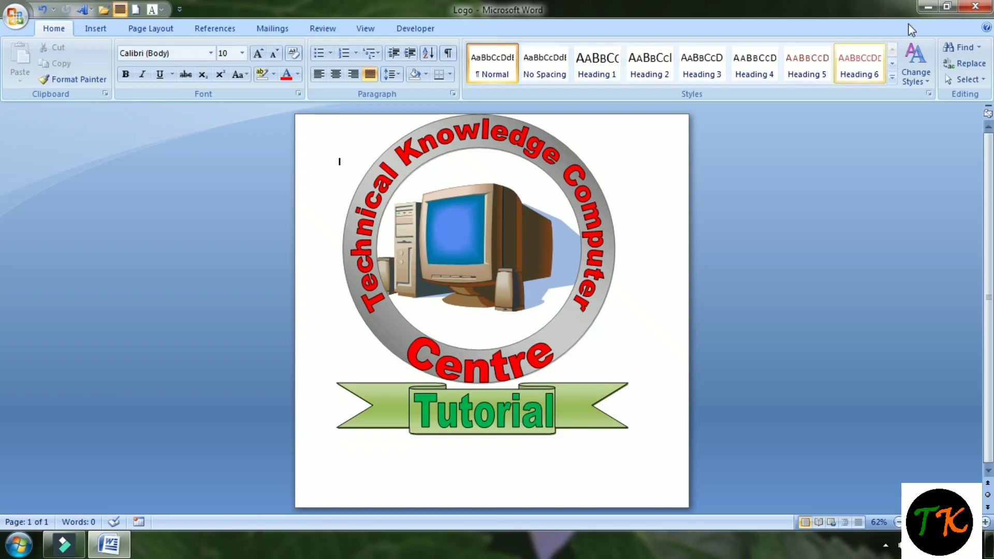
- Launch Paint from the Start menu, then bring the Word Logo document back into view
left_click(920, 7)
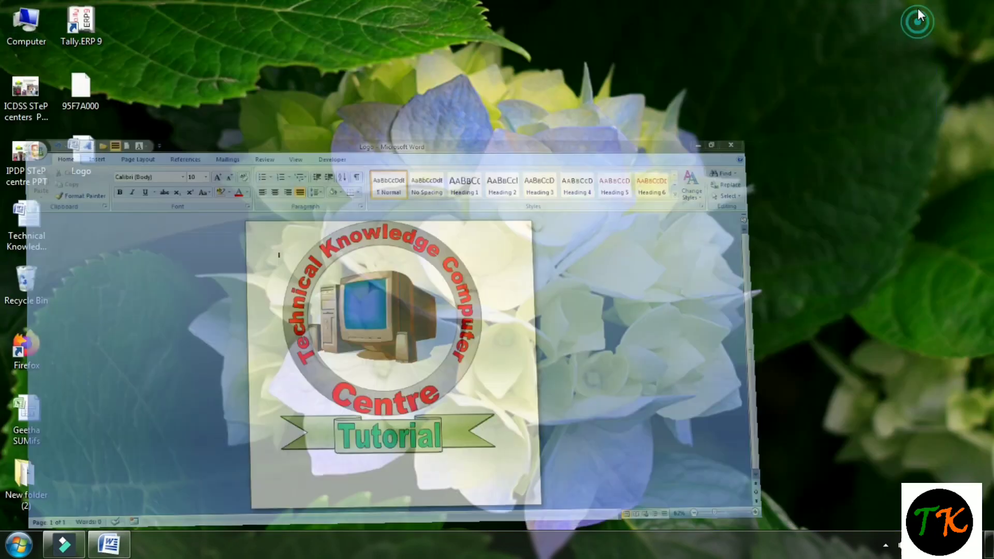
left_click(19, 544)
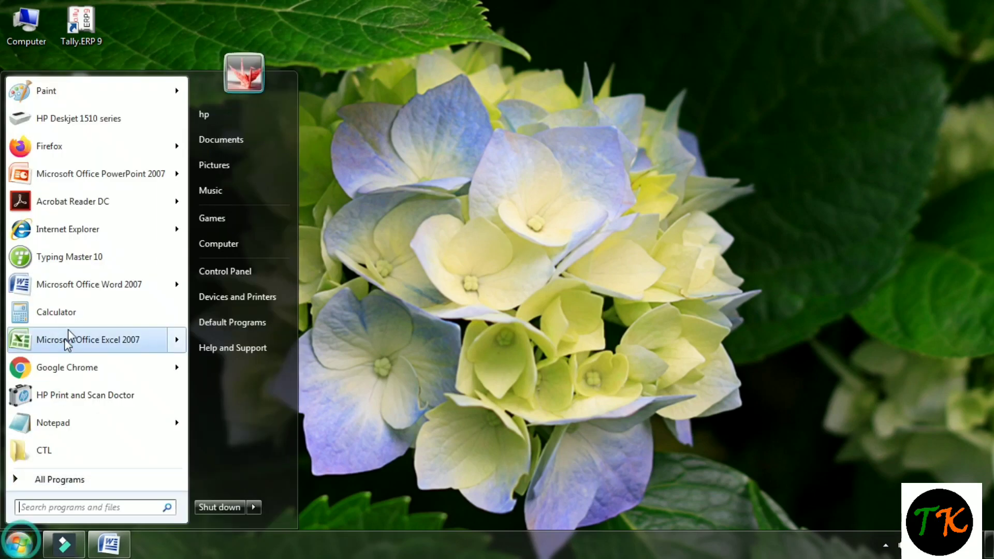
left_click(81, 99)
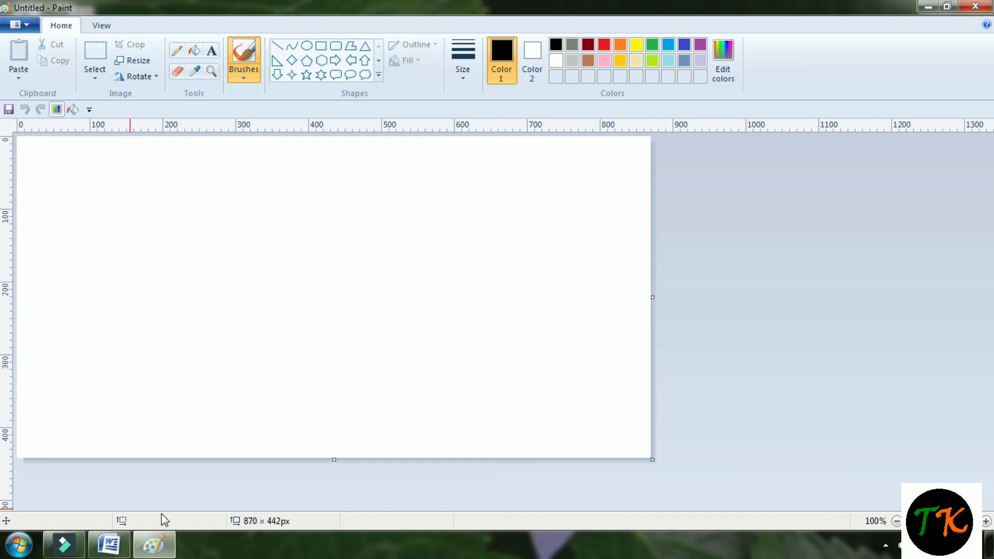
key("super+d")
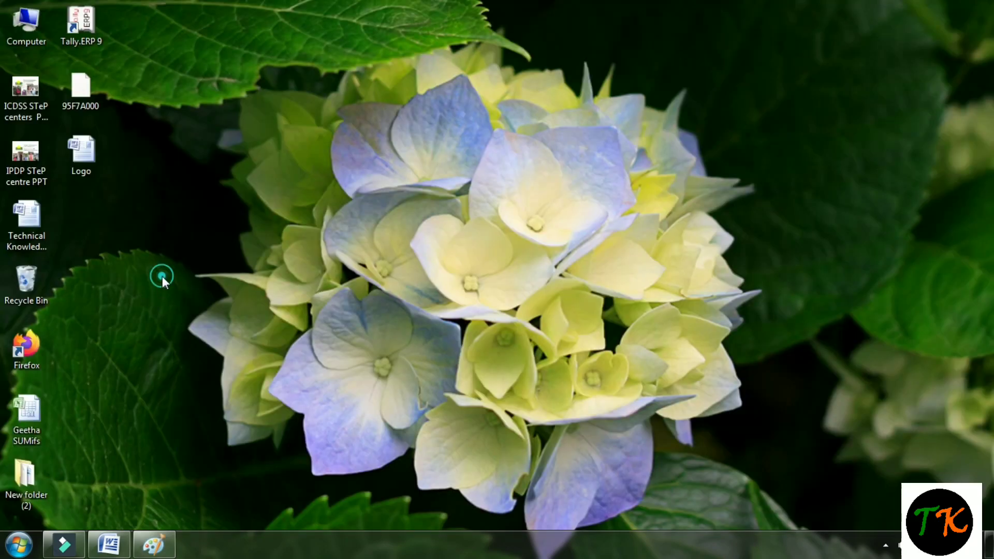
left_click(94, 164)
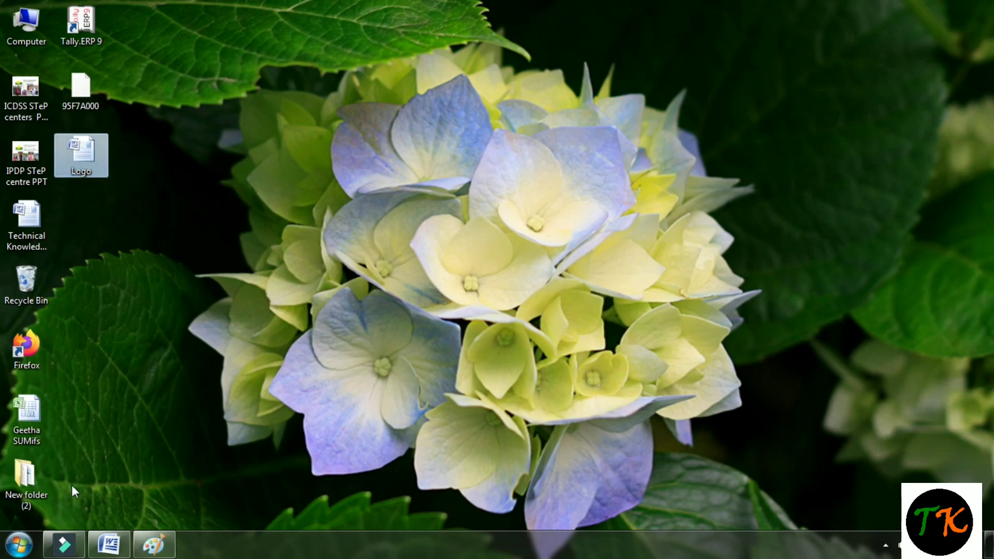
left_click(108, 544)
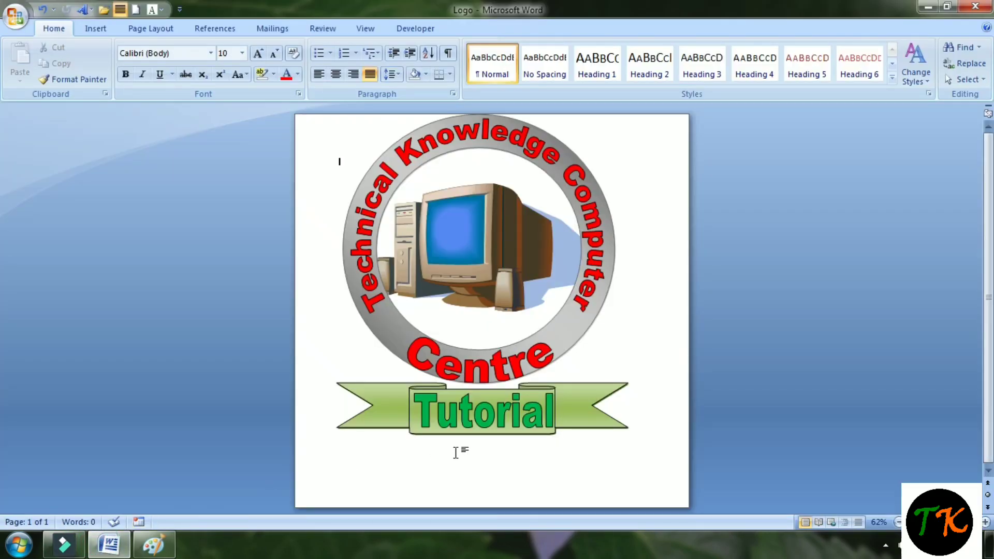
- Copy the logo's drawing group from Word and paste it onto the Paint canvas
left_click(155, 543)
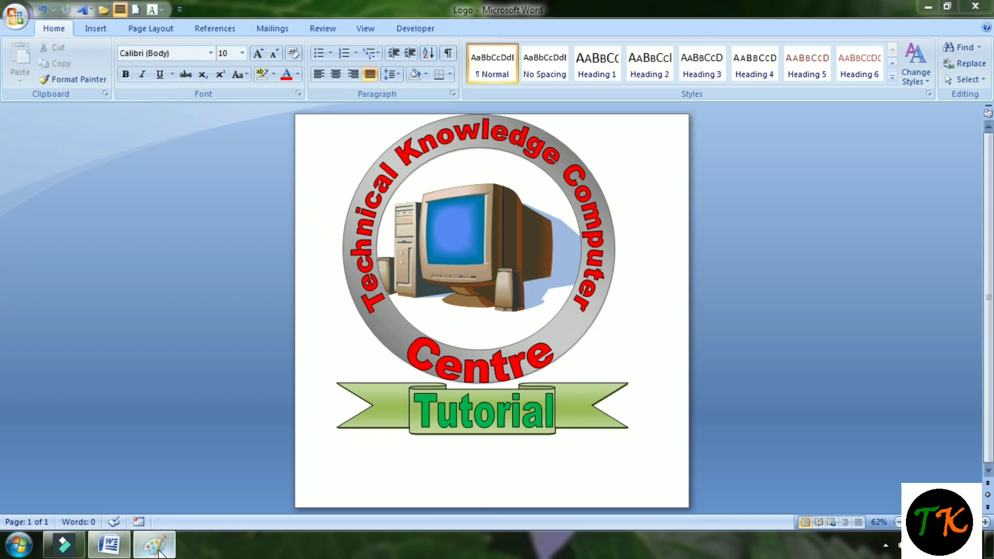
scroll(394, 411, "up", 2, "ctrl")
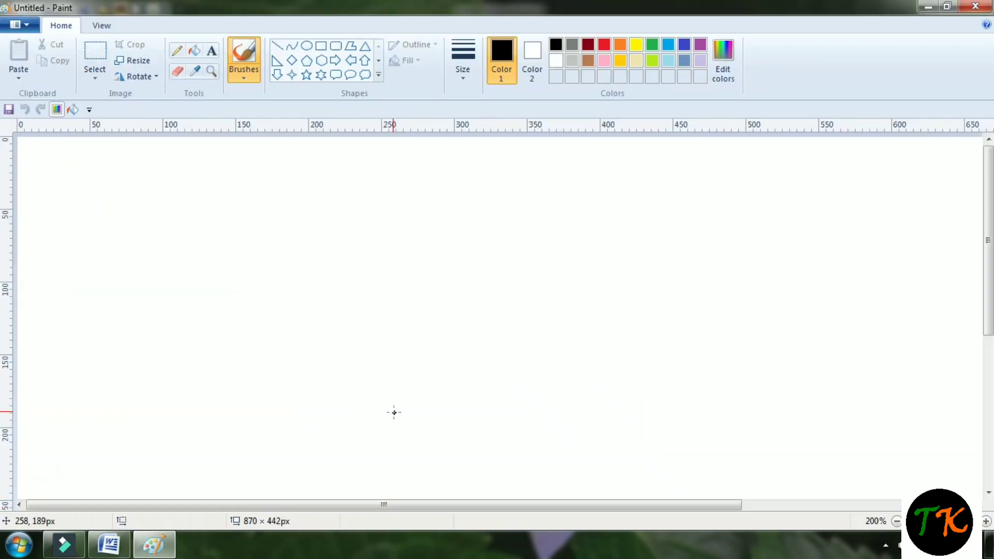
scroll(396, 417, "down", 2, "ctrl")
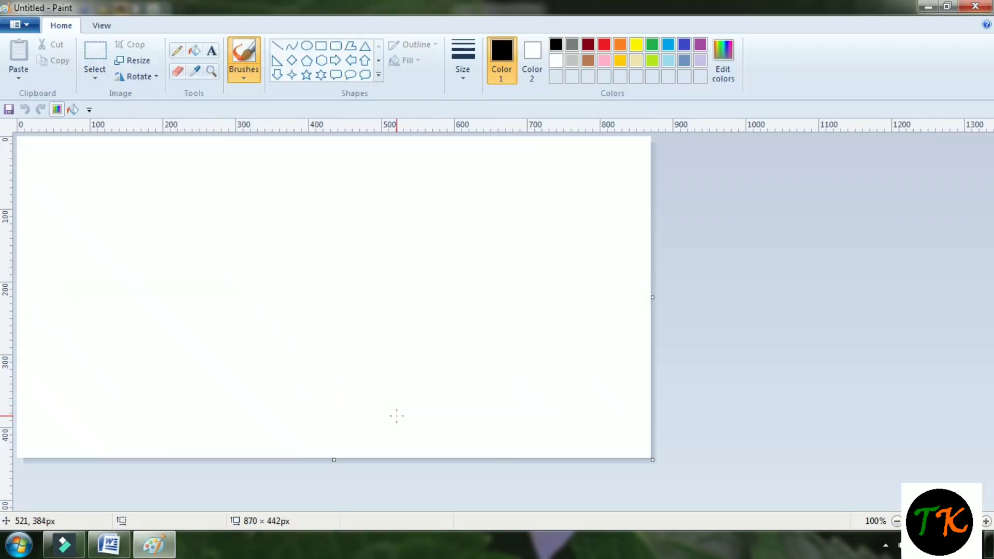
left_click(108, 544)
left_click(459, 257)
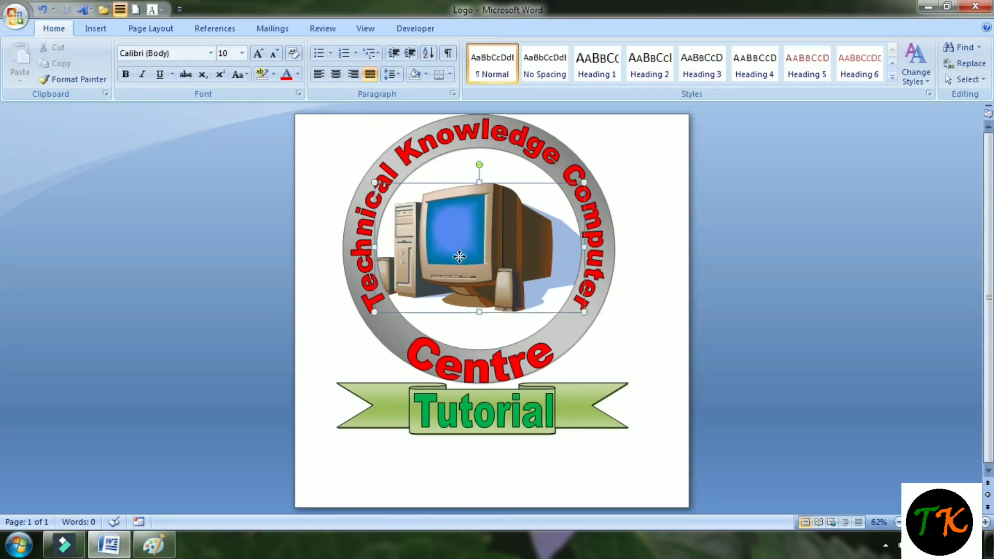
left_click(353, 309)
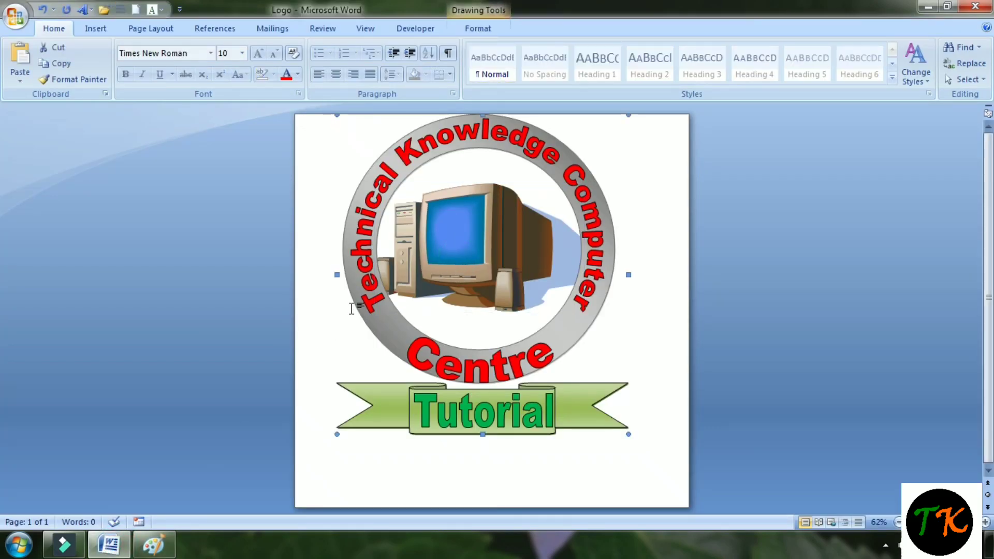
key("alt+Tab")
key("ctrl+v")
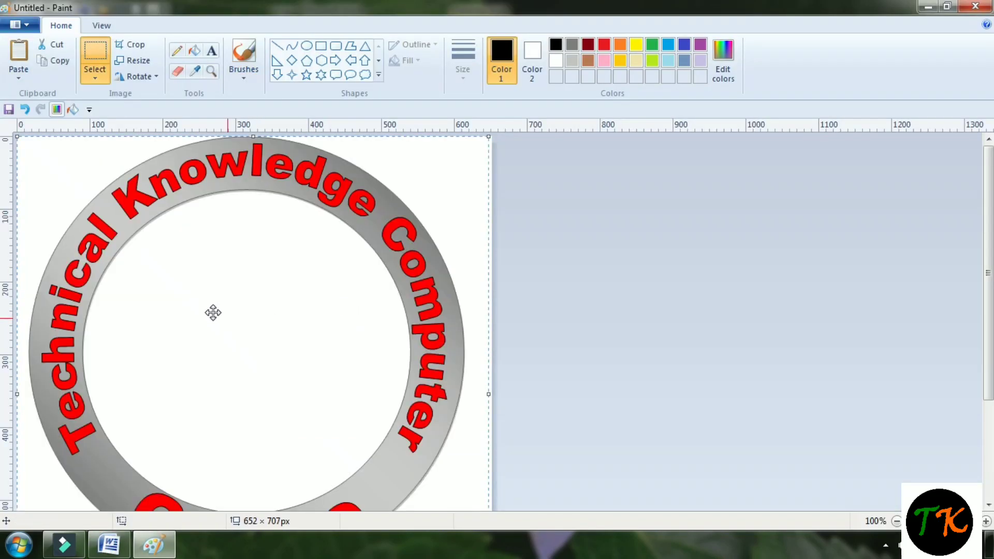
scroll(347, 288, "down", 1)
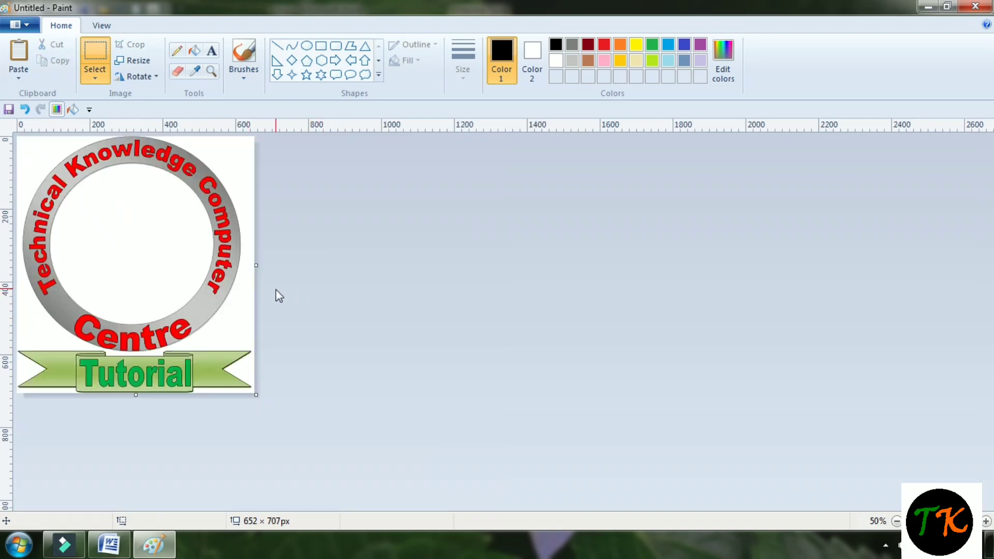
left_click(320, 328)
- Paste the computer picture from Word into the ring and shrink it to 340 × 220px
key("alt+Tab")
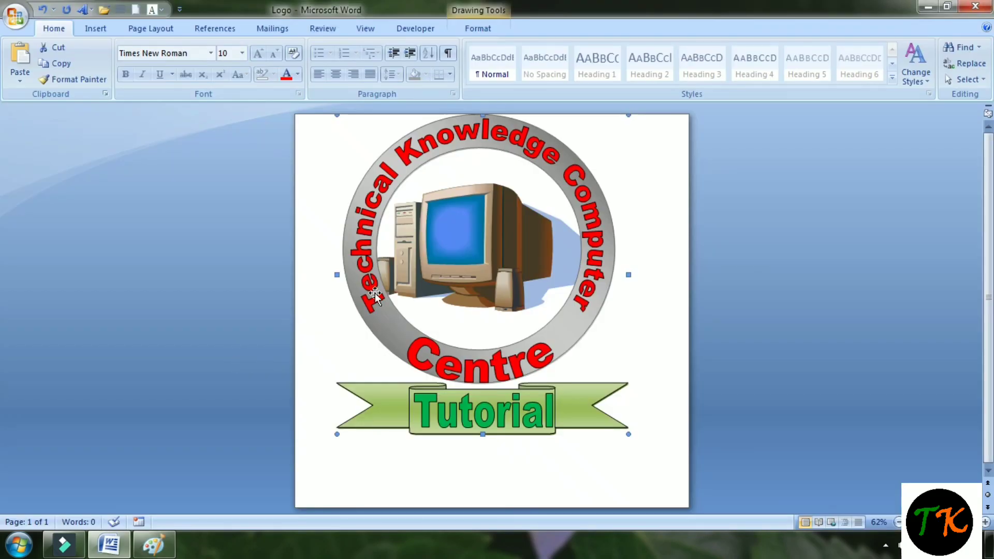
left_click(436, 251)
key("alt+Tab")
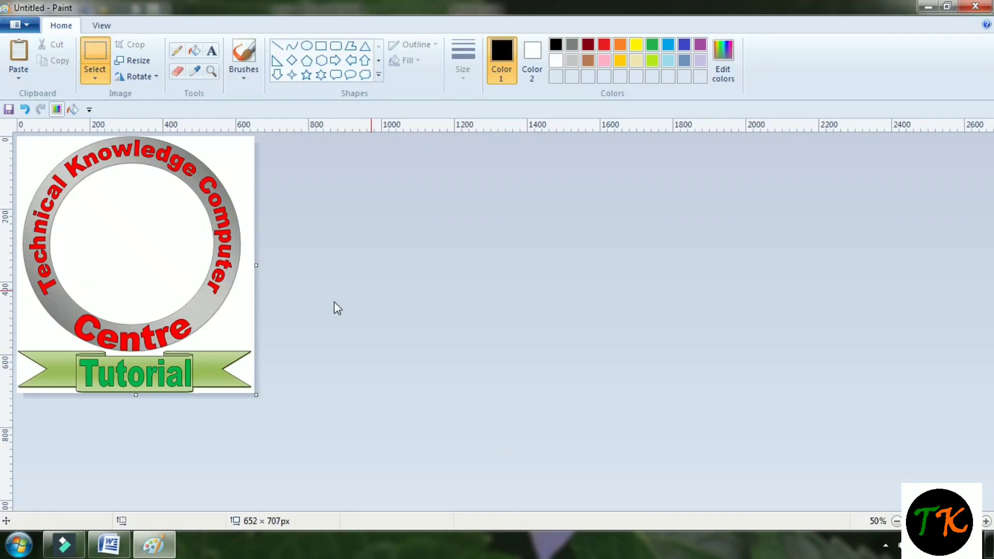
key("ctrl+v")
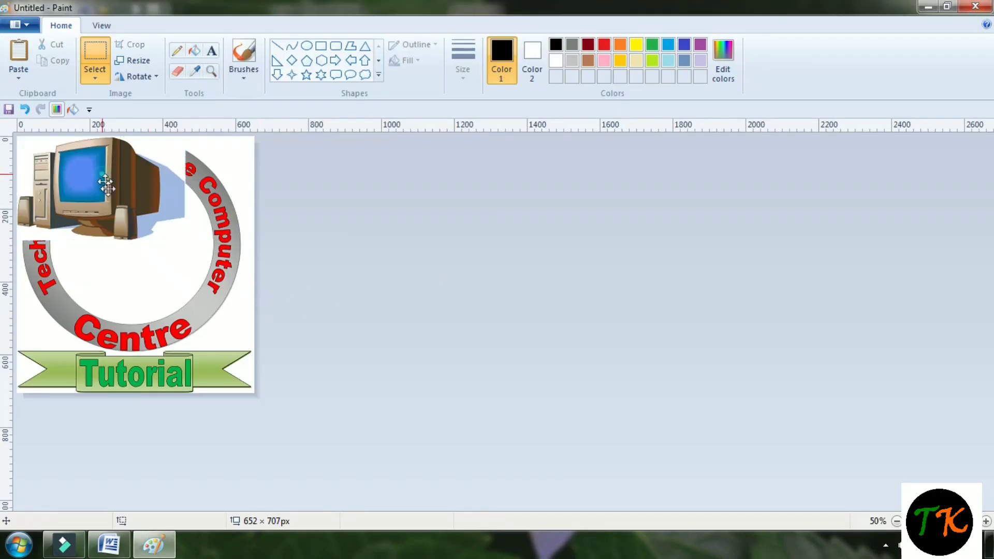
left_click_drag(106, 178, 125, 210)
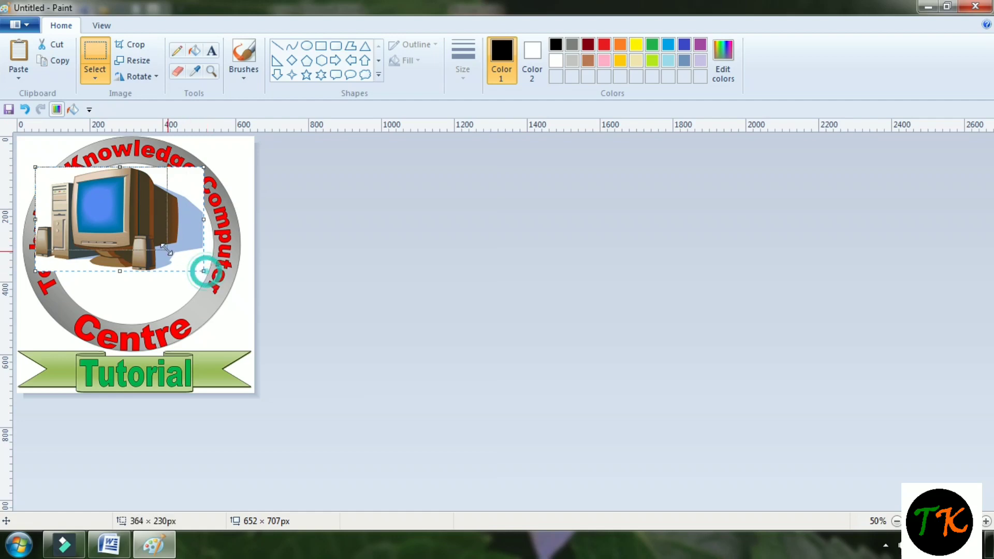
mouse_move(203, 270)
left_mouse_down()
mouse_move(123, 224)
mouse_move(134, 247)
left_mouse_up()
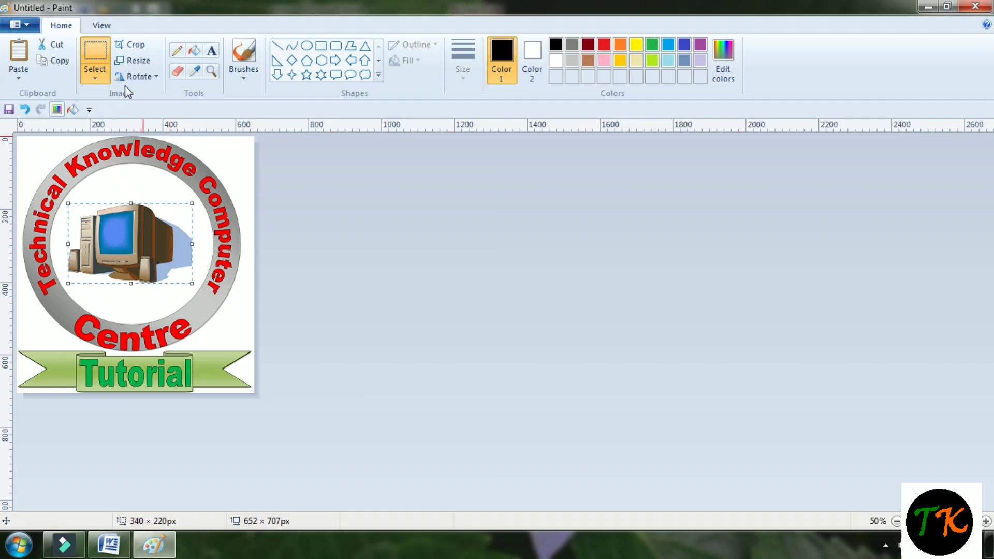
- Free-form select the computer picture with transparent selection and stretch it larger within the ring
left_click(98, 78)
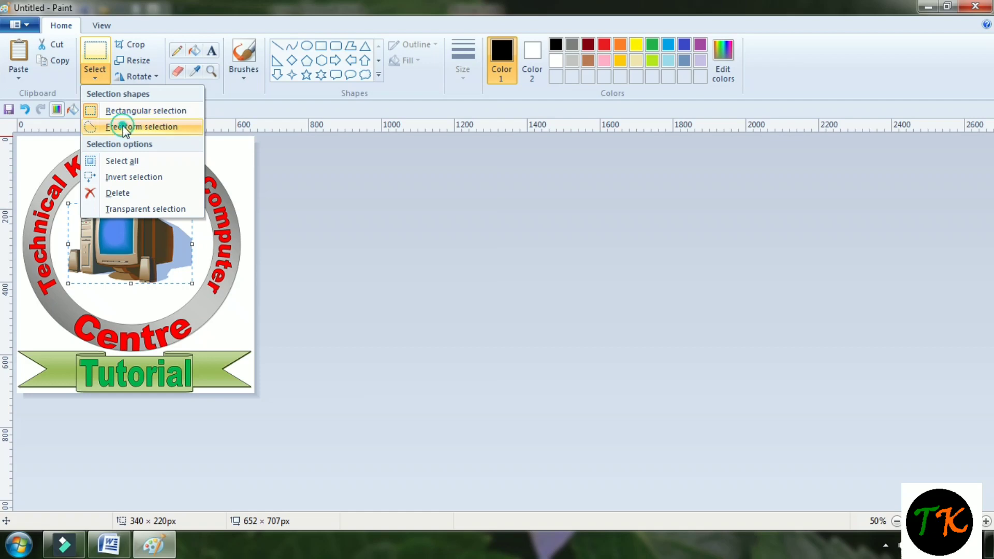
left_click(122, 126)
left_click(98, 78)
left_click(130, 209)
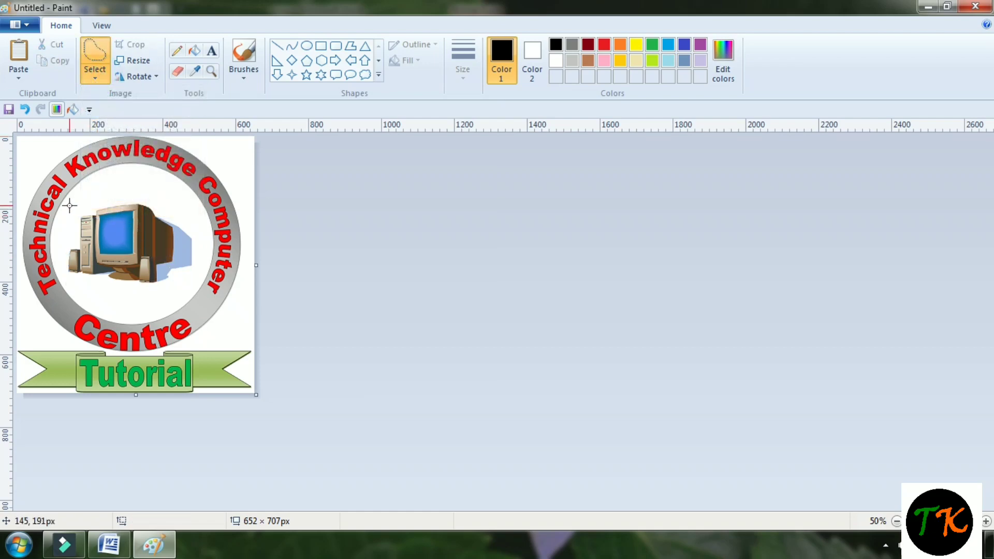
left_click_drag(64, 203, 137, 268)
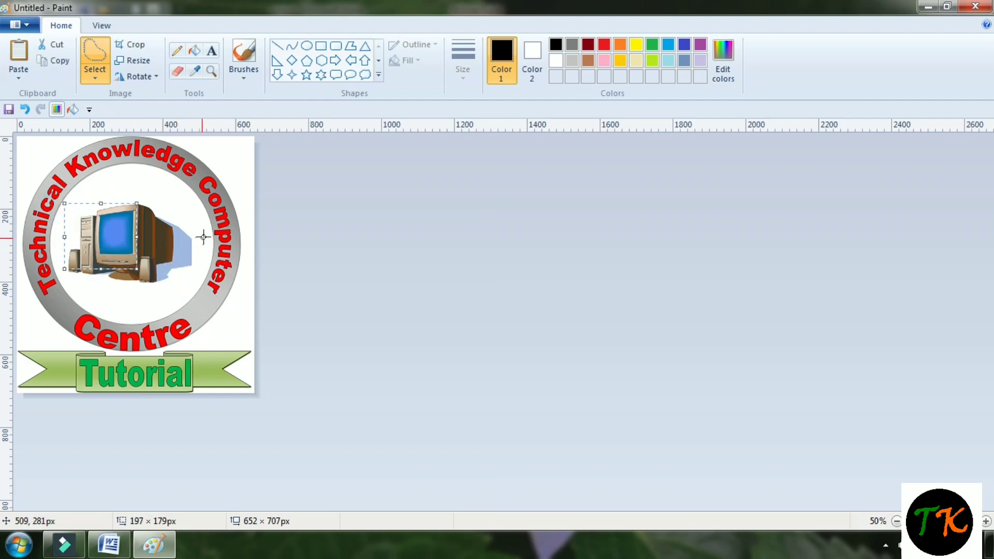
mouse_move(203, 234)
left_mouse_down()
mouse_move(166, 195)
mouse_move(93, 182)
mouse_move(59, 228)
mouse_move(55, 270)
mouse_move(94, 300)
mouse_move(167, 288)
mouse_move(204, 249)
mouse_move(203, 230)
mouse_move(199, 255)
left_mouse_up()
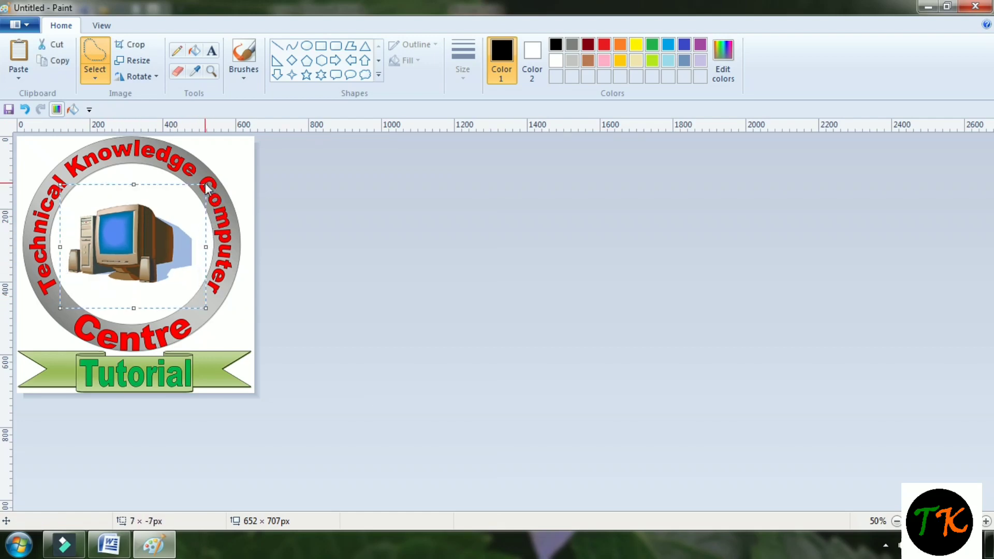
left_click_drag(206, 187, 214, 175)
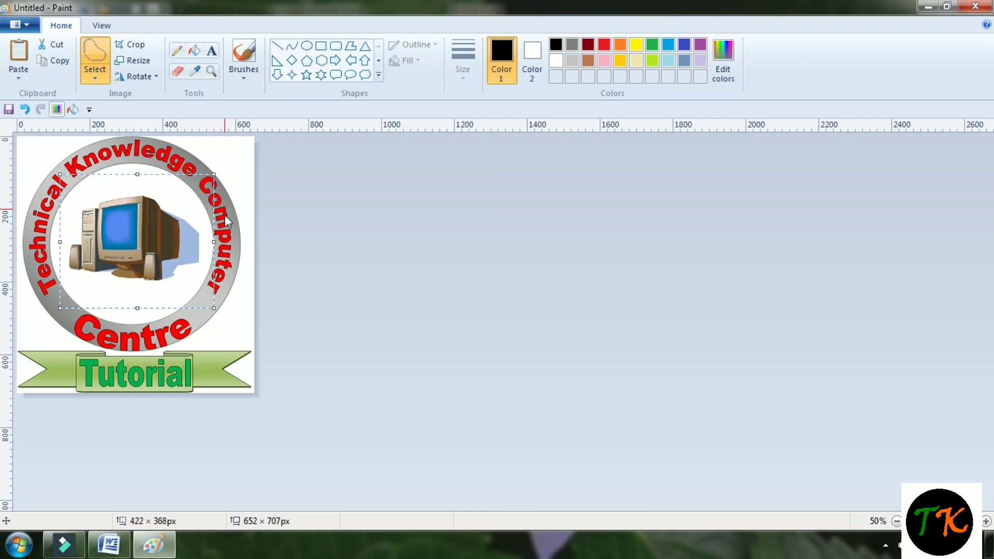
left_click(286, 263)
scroll(304, 262, "up", 1, "ctrl")
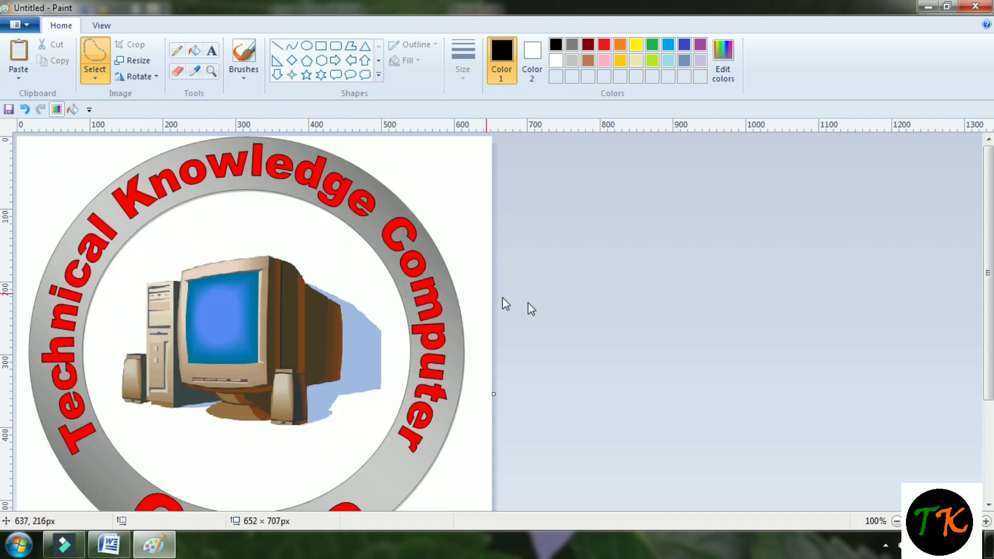
scroll(542, 315, "down", 3)
scroll(547, 312, "down", 2)
scroll(547, 313, "down", 1, "ctrl")
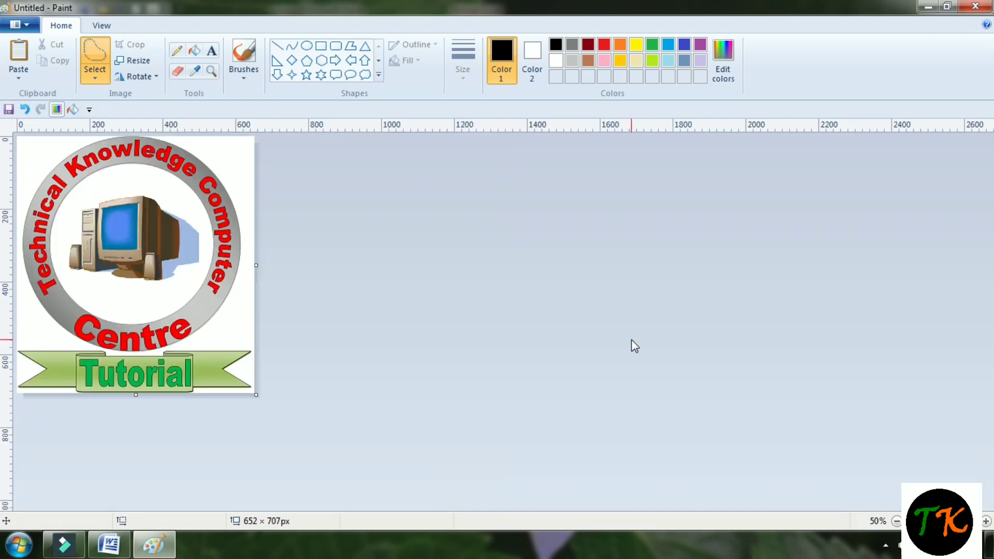
- Save the image to the Desktop as PNG 'LOGO', then close Paint and minimize Word
key("ctrl+s")
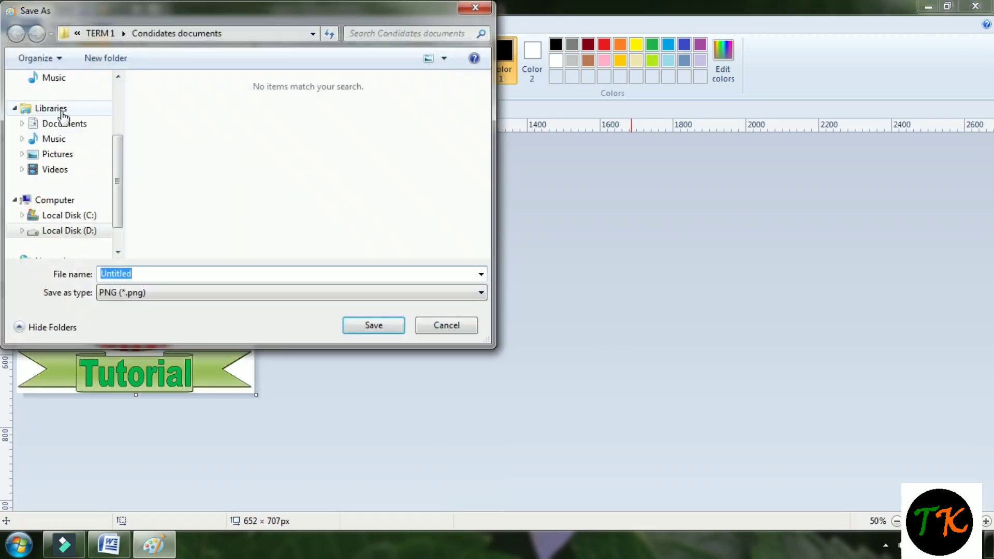
left_click_drag(117, 151, 117, 102)
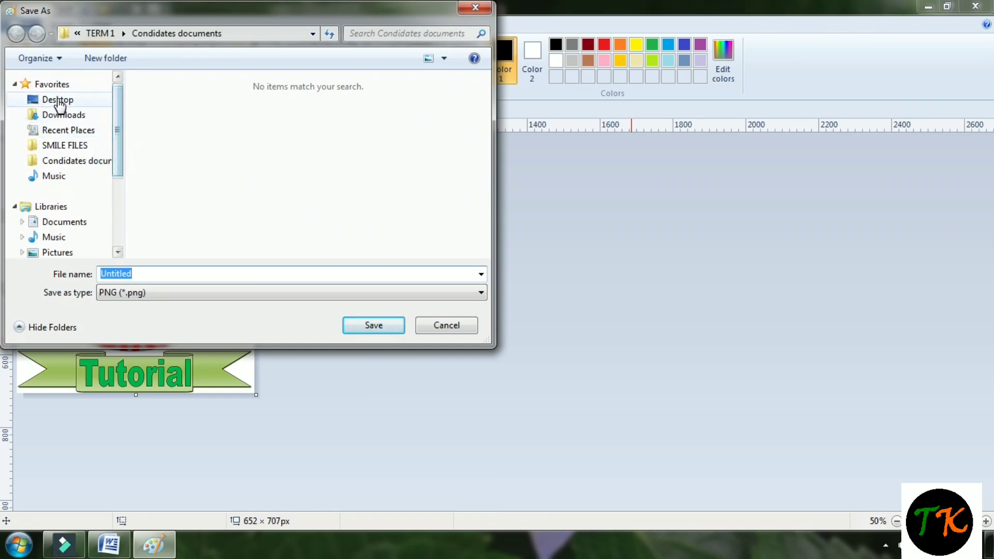
left_click(60, 101)
left_click(162, 273)
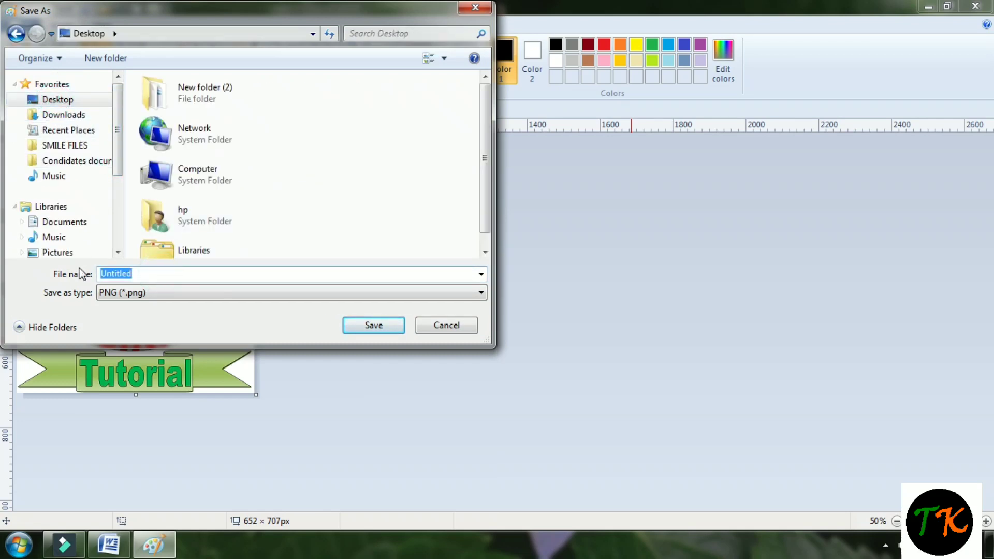
type("LOGO")
key("Return")
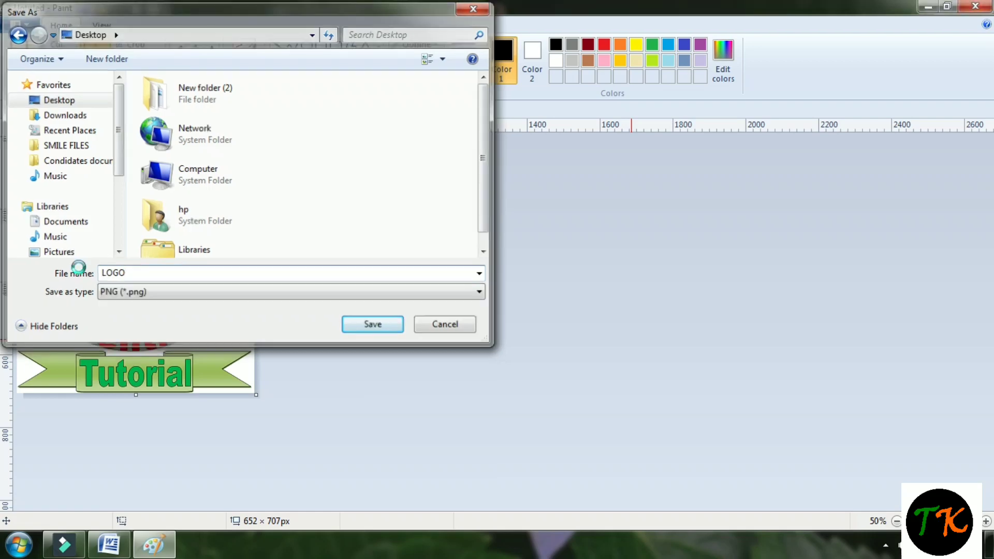
left_click(976, 6)
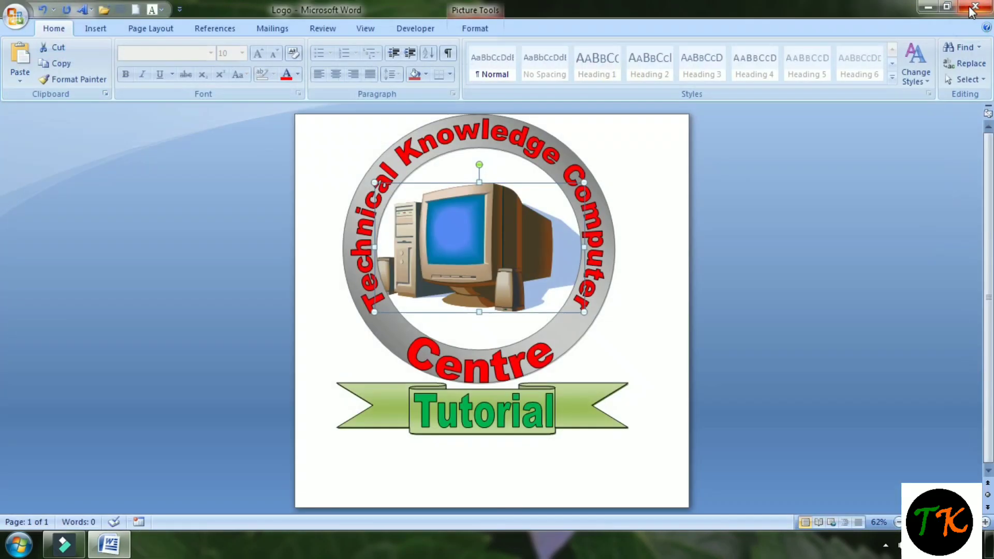
left_click(929, 8)
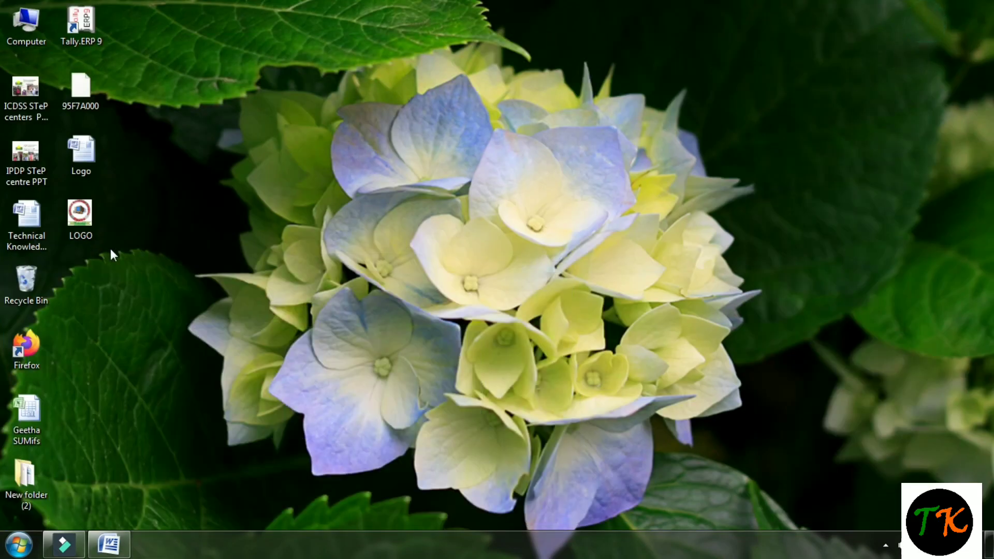
- Preview the LOGO image in Photo Viewer, close it, and restore the Word Logo document
double_click(75, 218)
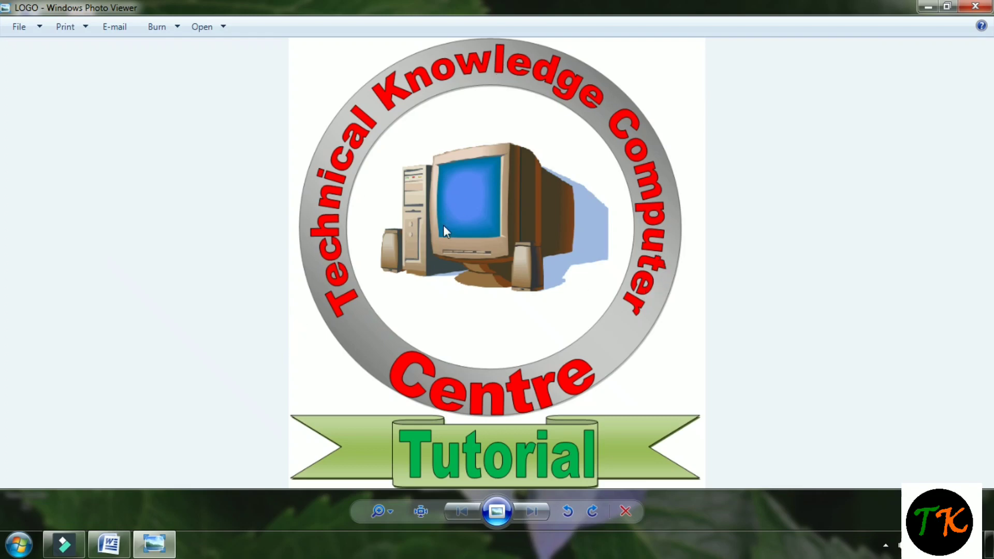
left_click(975, 6)
left_click(975, 7)
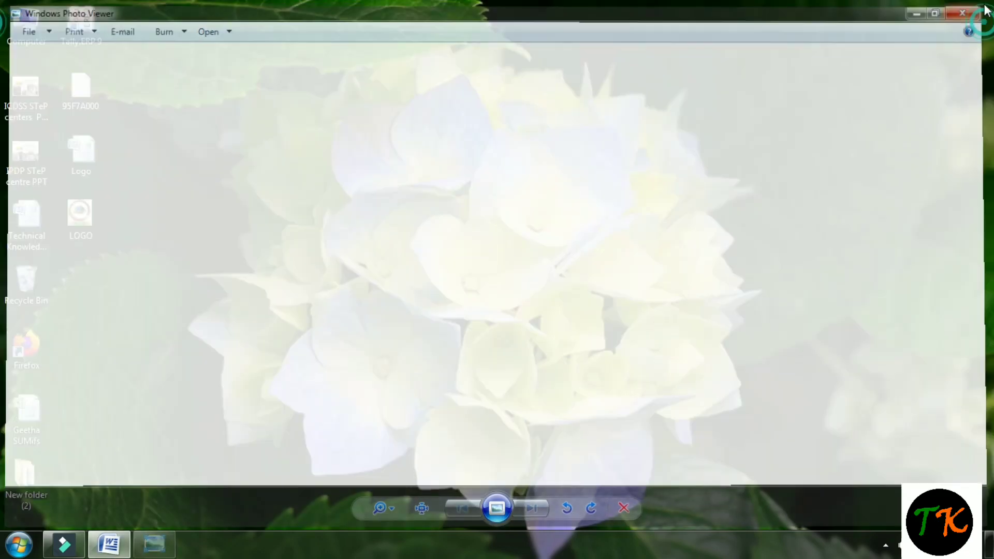
left_click(118, 542)
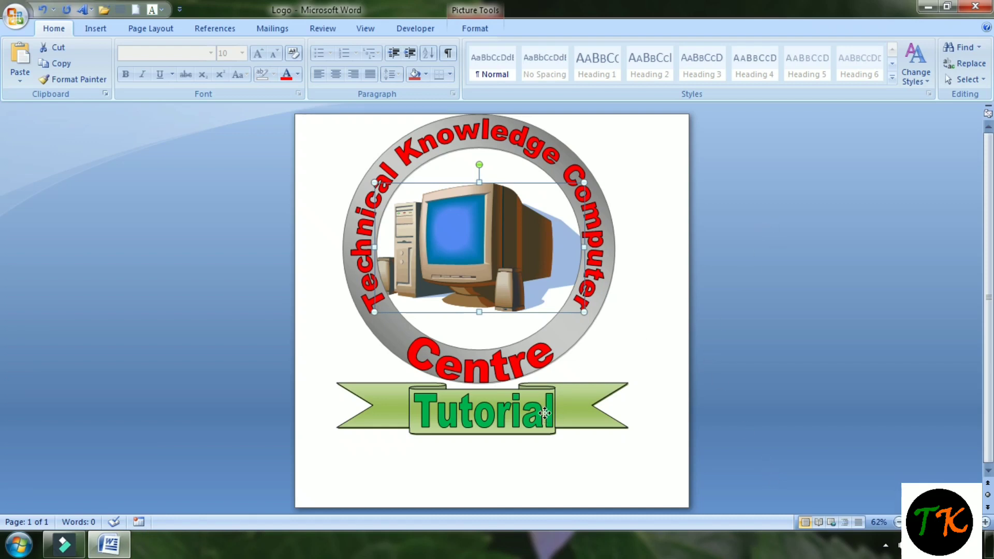
- Delete the hand-drawn logo and its remaining computer picture from the page
left_click(544, 413)
key("Delete")
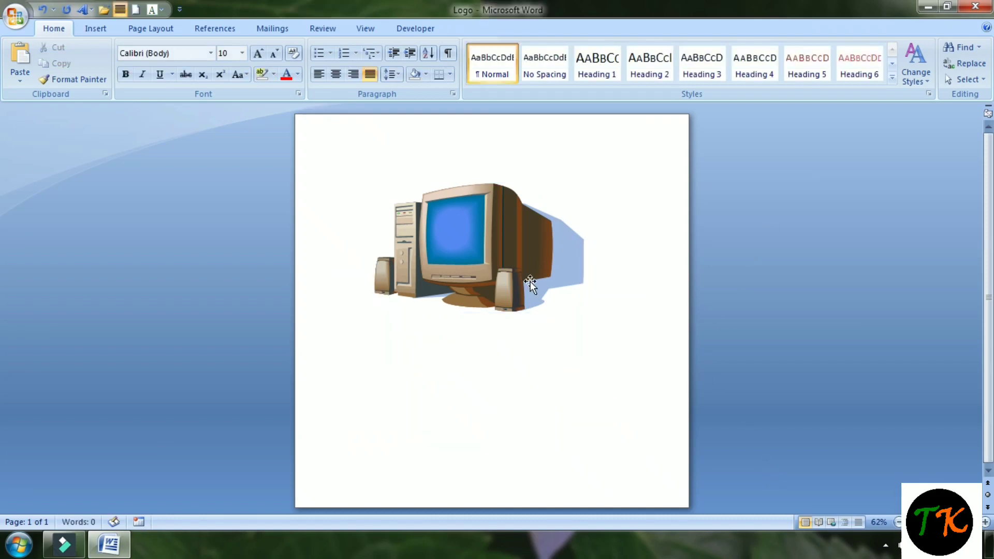
key("Delete")
- Insert the Desktop LOGO picture and shrink it from 7" × 6.46" to about 0.87" × 0.8"
left_click(96, 29)
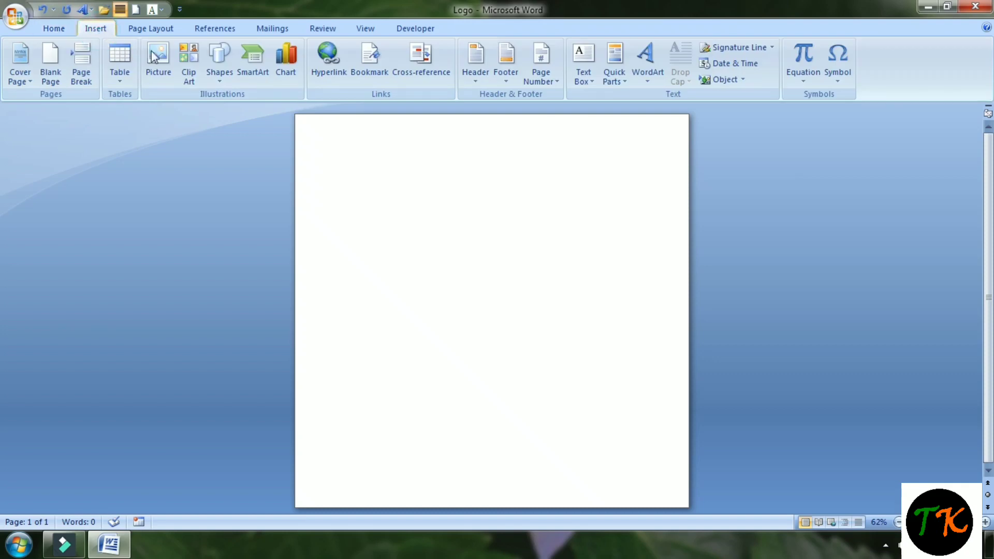
left_click(158, 62)
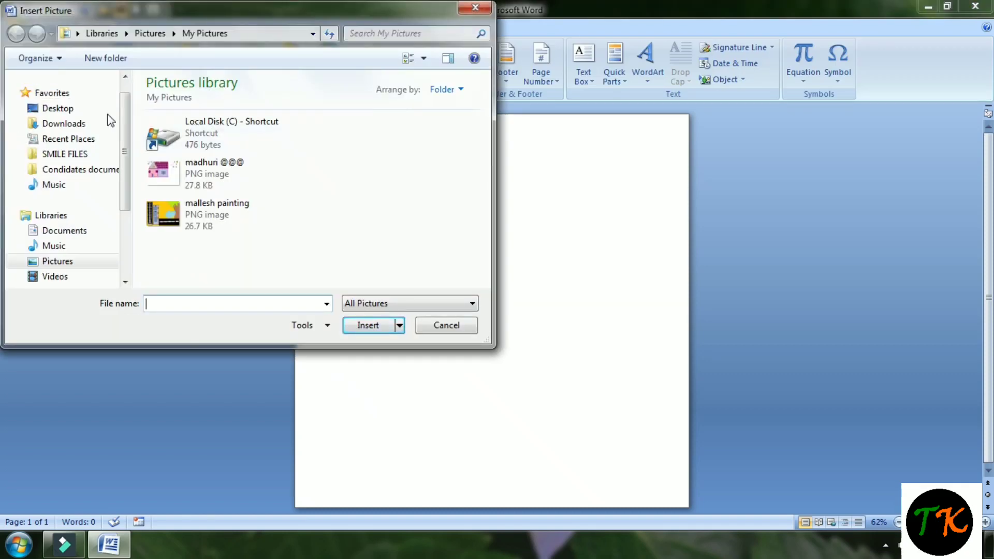
left_click(79, 114)
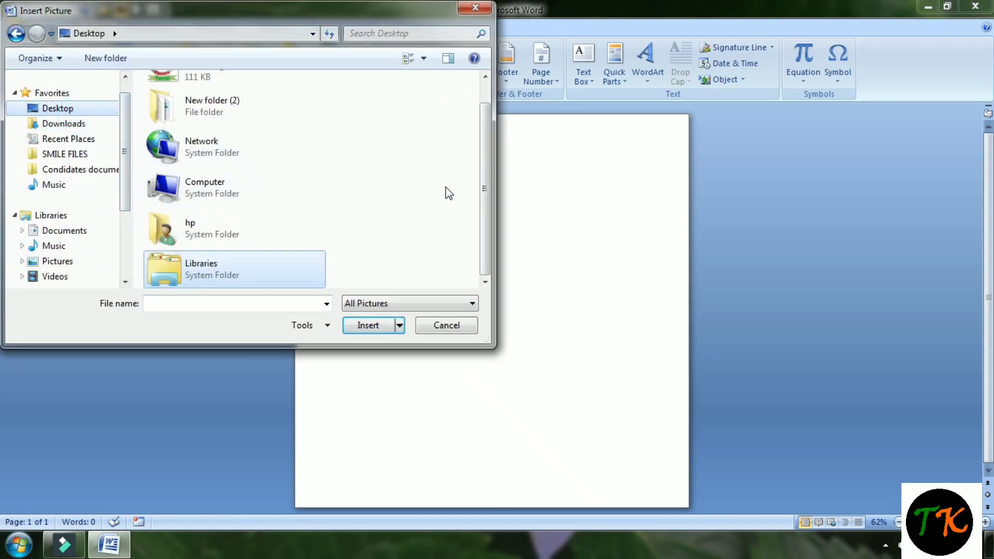
scroll(486, 218, "up", 2)
left_click(199, 93)
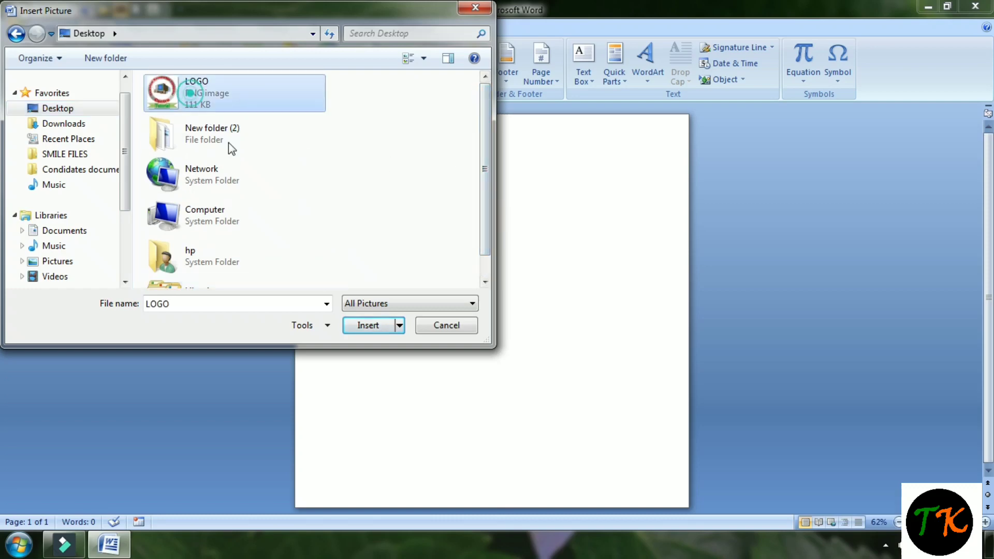
left_click(365, 324)
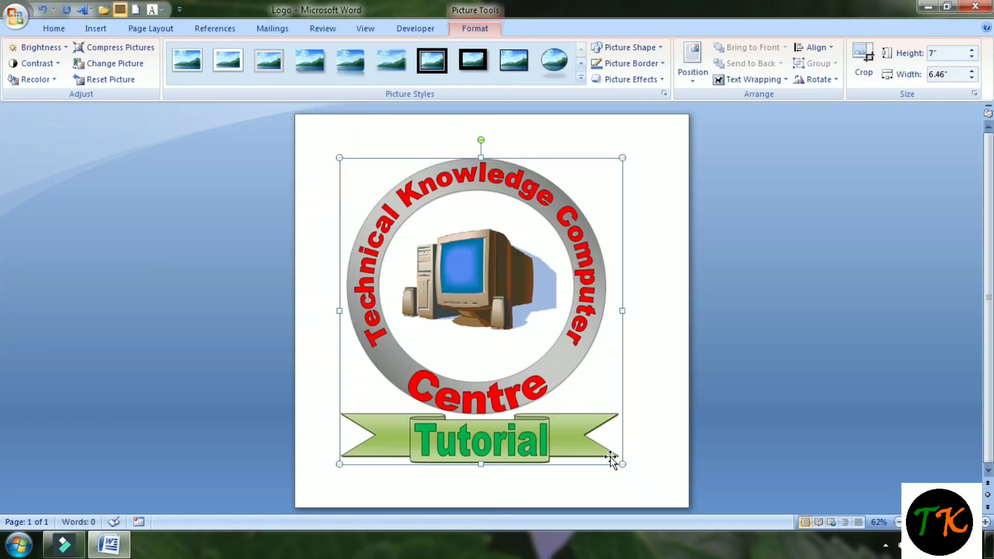
mouse_move(623, 464)
left_mouse_down()
mouse_move(577, 396)
mouse_move(351, 200)
mouse_move(358, 164)
left_mouse_up()
- Set the logo's text wrapping to In Front of Text and move it toward the top-left
left_click(754, 79)
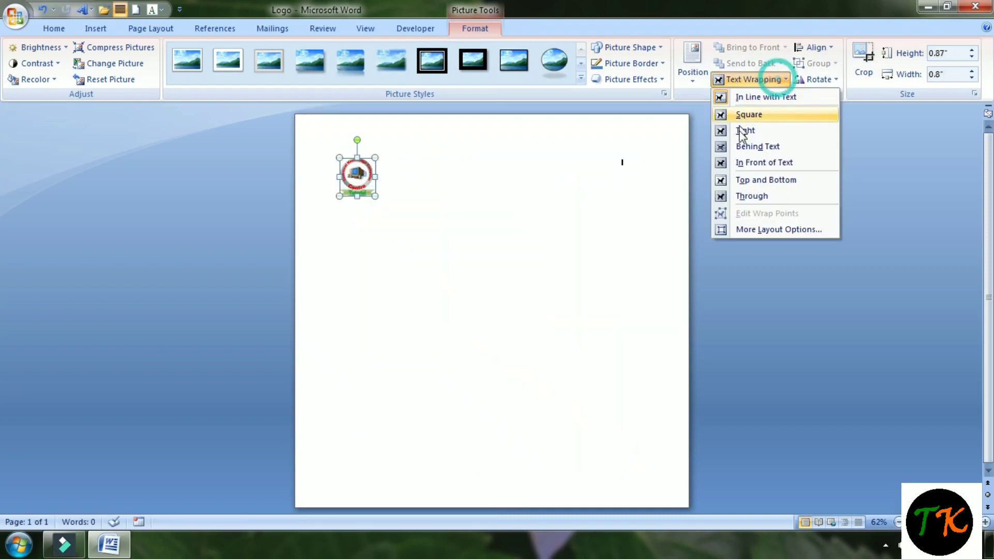
left_click(745, 163)
left_click_drag(366, 178, 354, 140)
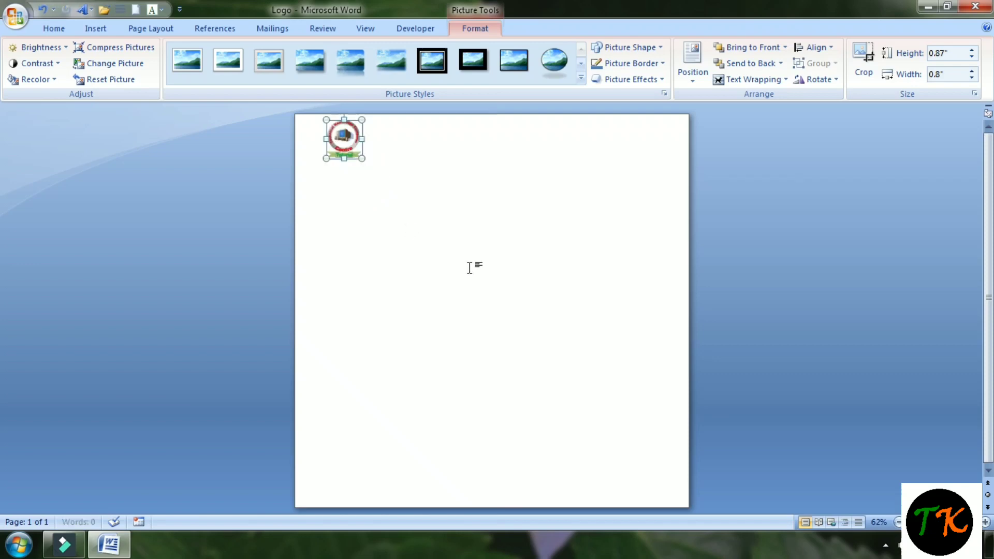
- Nudge the small logo snugly into the page's top-left corner
scroll(521, 273, "up", 4, "ctrl")
scroll(302, 209, "up", 2, "ctrl")
scroll(300, 244, "up", 1, "ctrl")
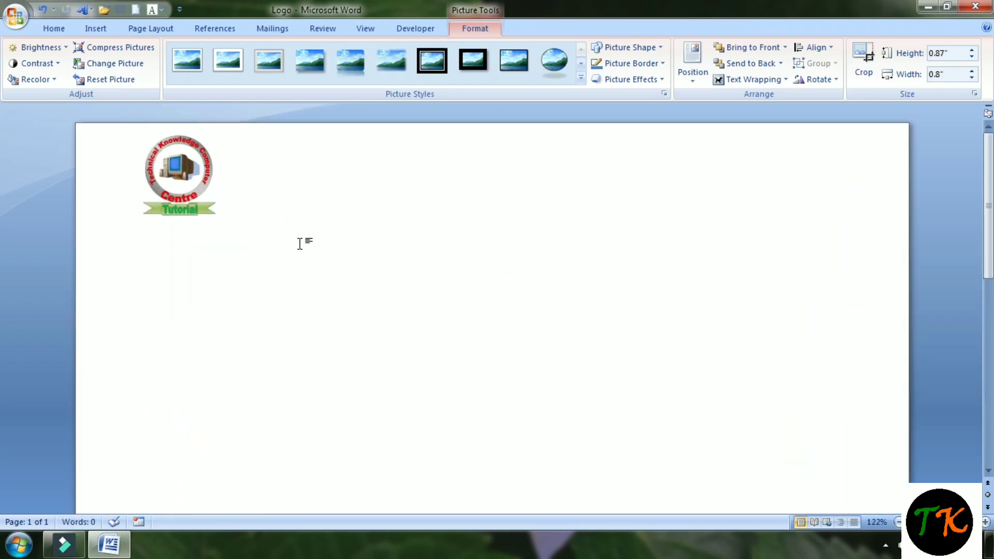
scroll(355, 279, "up", 1, "ctrl")
left_click_drag(147, 180, 102, 183)
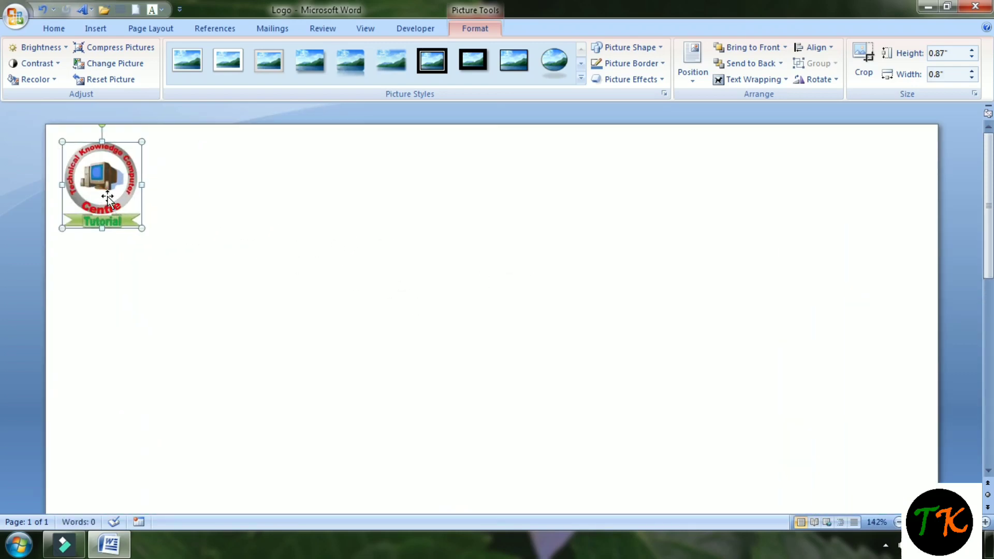
scroll(614, 373, "down", 4, "ctrl")
scroll(617, 373, "down", 3, "ctrl")
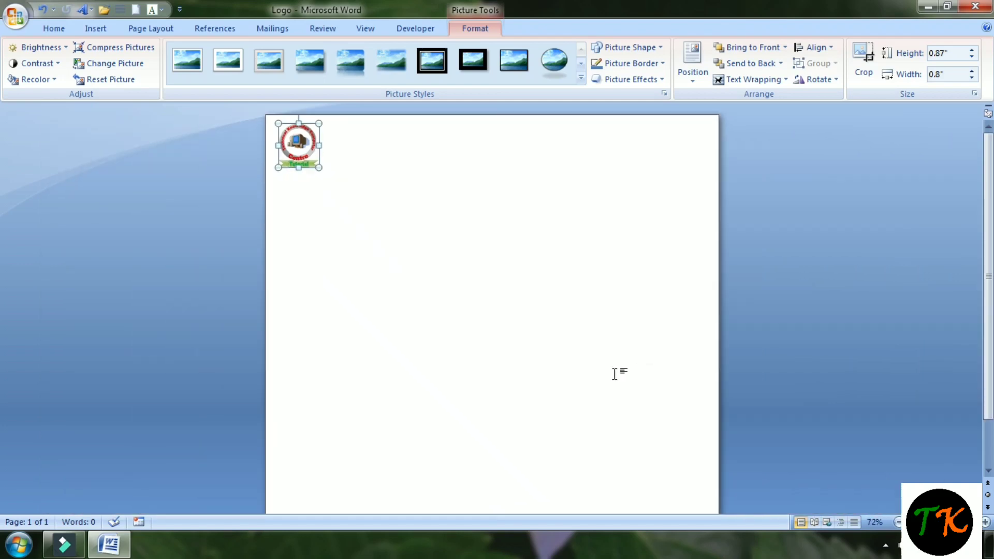
scroll(842, 389, "down", 1, "ctrl")
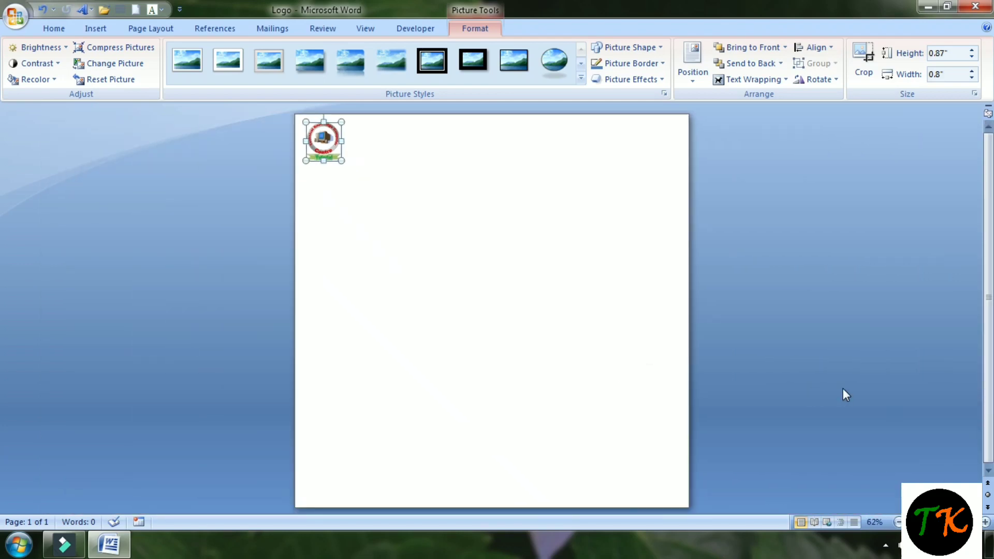
scroll(842, 389, "down", 1, "ctrl")
left_click(843, 389)
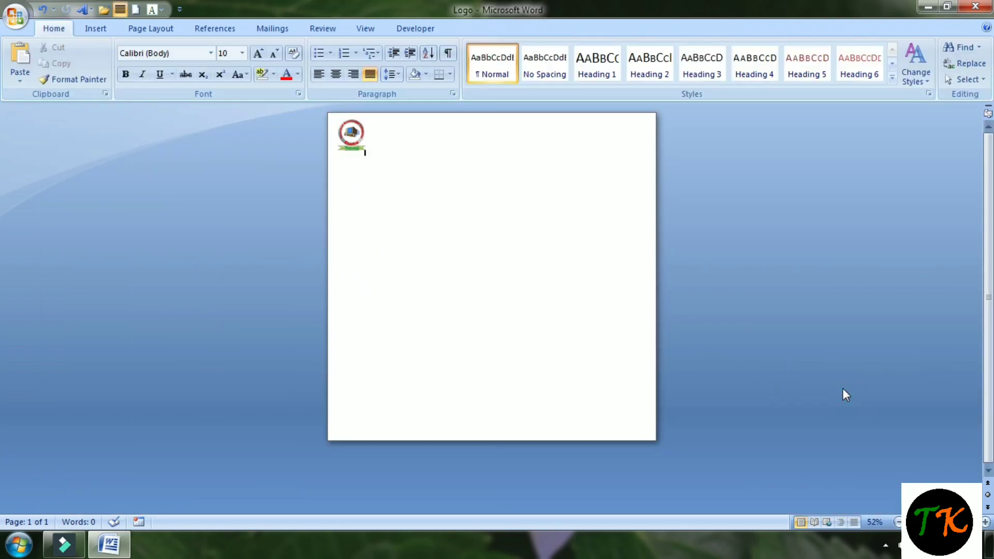
scroll(843, 388, "up", 2, "ctrl")
scroll(843, 389, "up", 1, "ctrl")
scroll(843, 389, "up", 3, "ctrl")
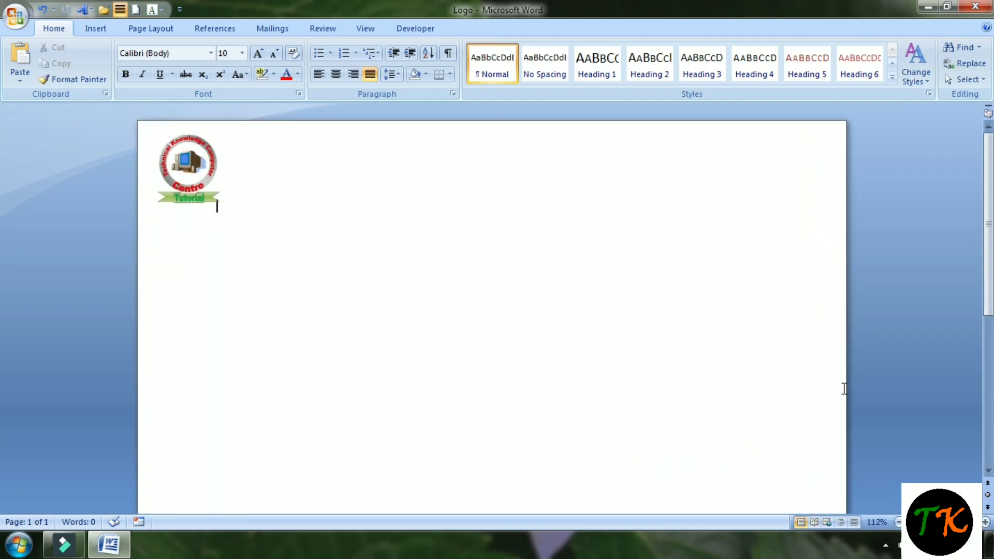
scroll(844, 389, "up", 2, "ctrl")
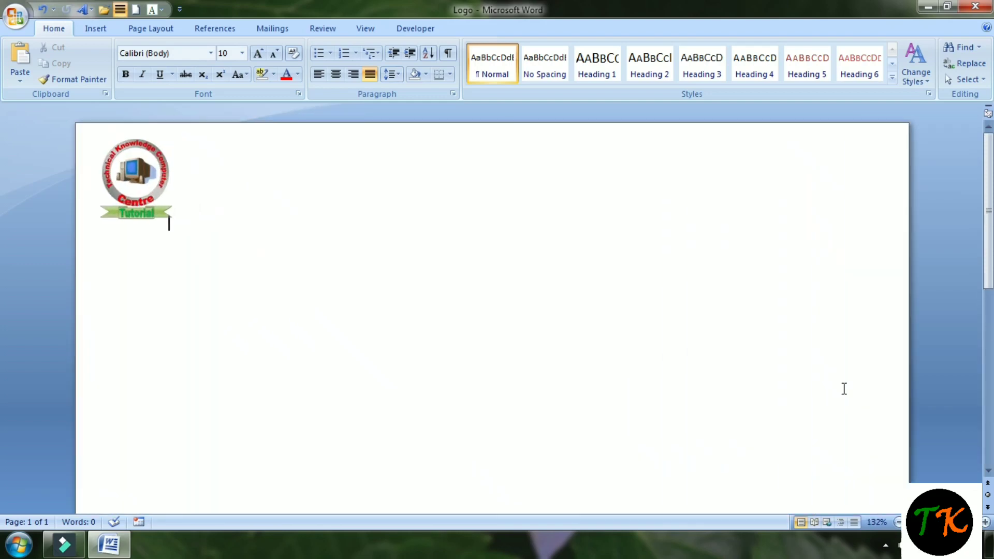
scroll(843, 388, "up", 1, "ctrl")
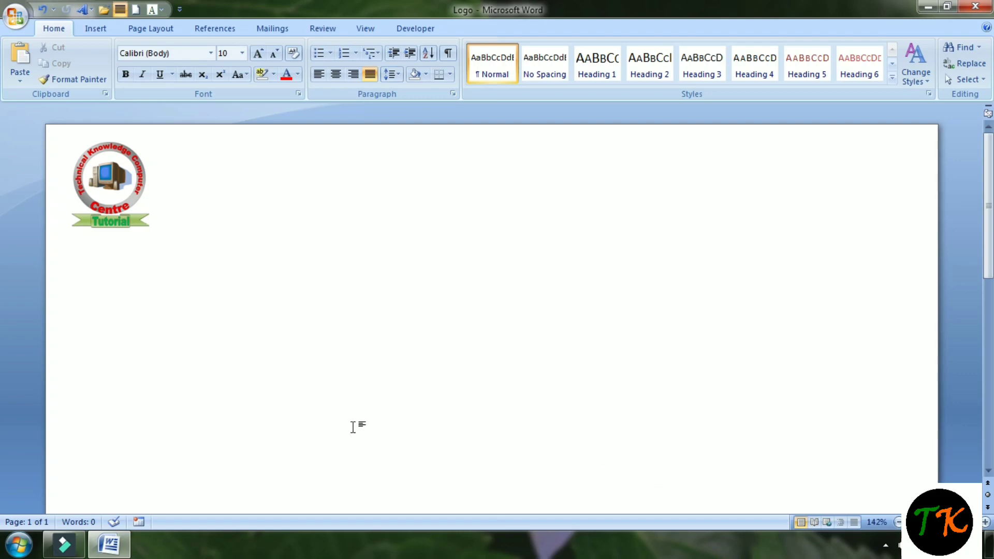
scroll(205, 383, "down", 8, "ctrl")
scroll(262, 357, "up", 2, "ctrl")
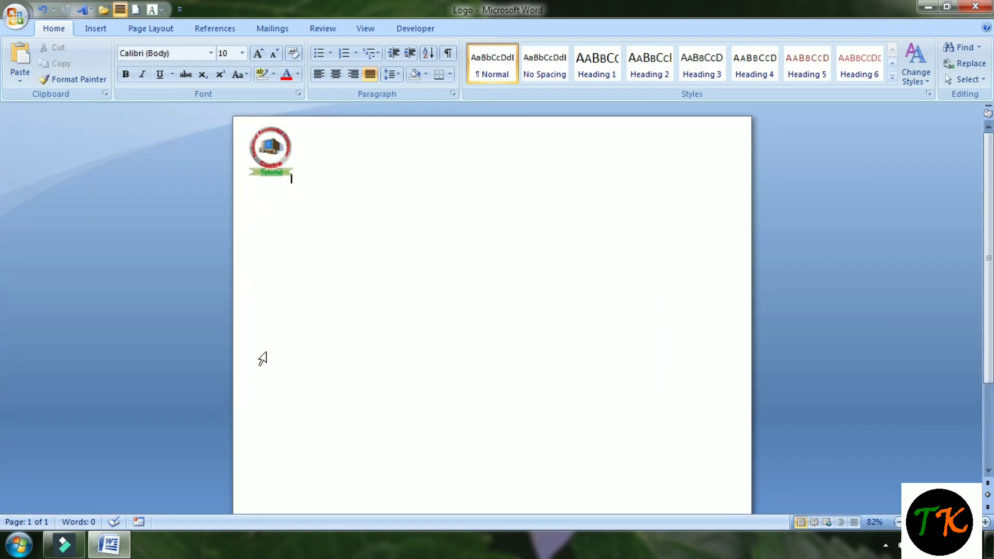
scroll(264, 356, "up", 1, "ctrl")
scroll(268, 353, "up", 3, "ctrl")
scroll(271, 352, "up", 2, "ctrl")
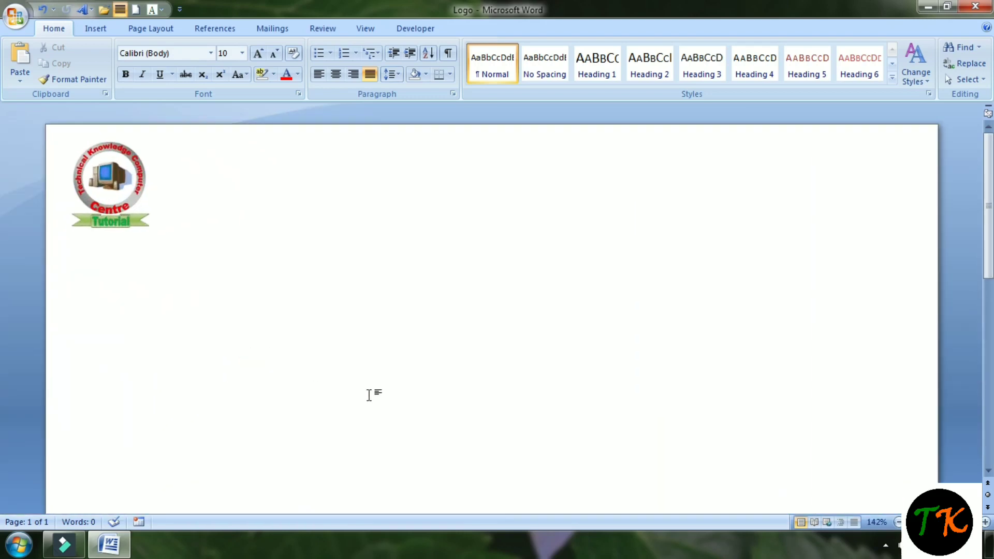